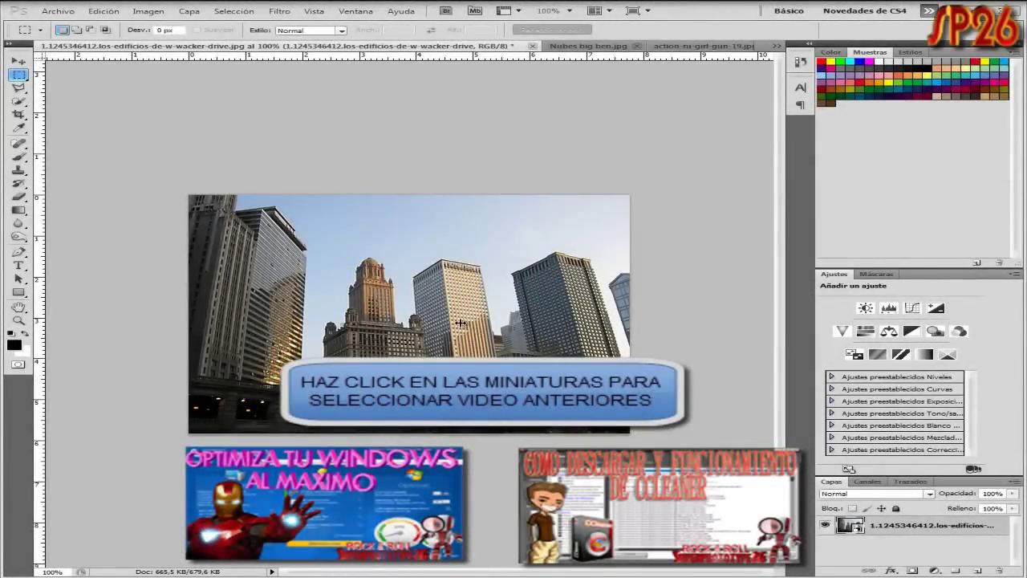
# Step: Choose the Move tool and preview the clouds, rifle-woman and Sin City logo images
pyautogui.click(18, 61)
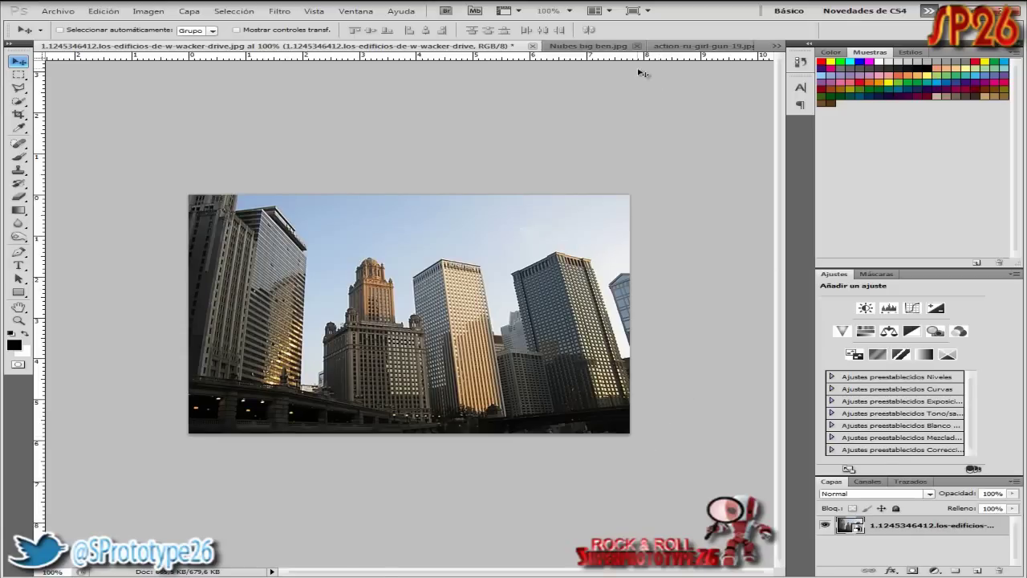
pyautogui.click(598, 46)
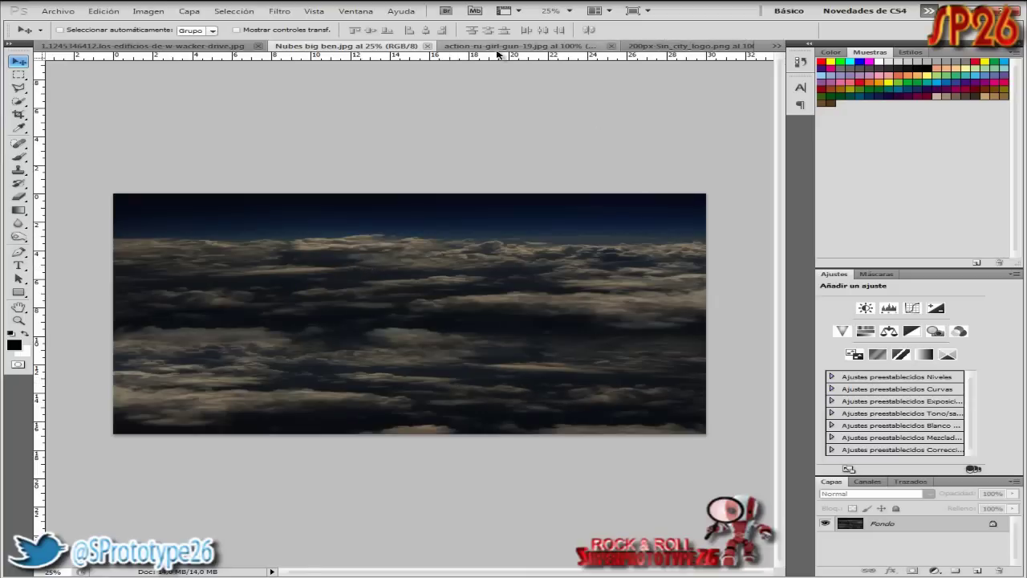
pyautogui.click(500, 47)
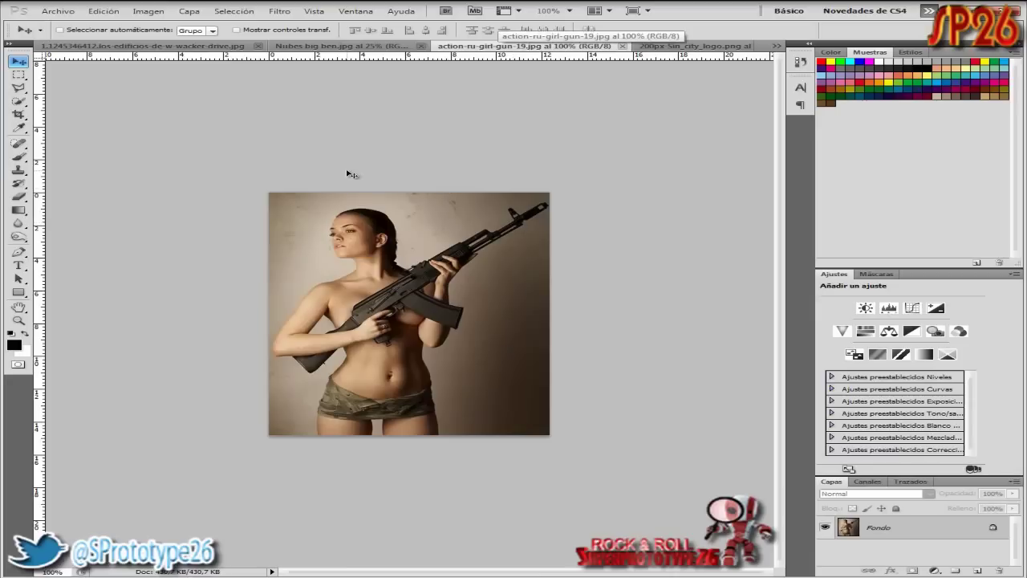
pyautogui.click(708, 46)
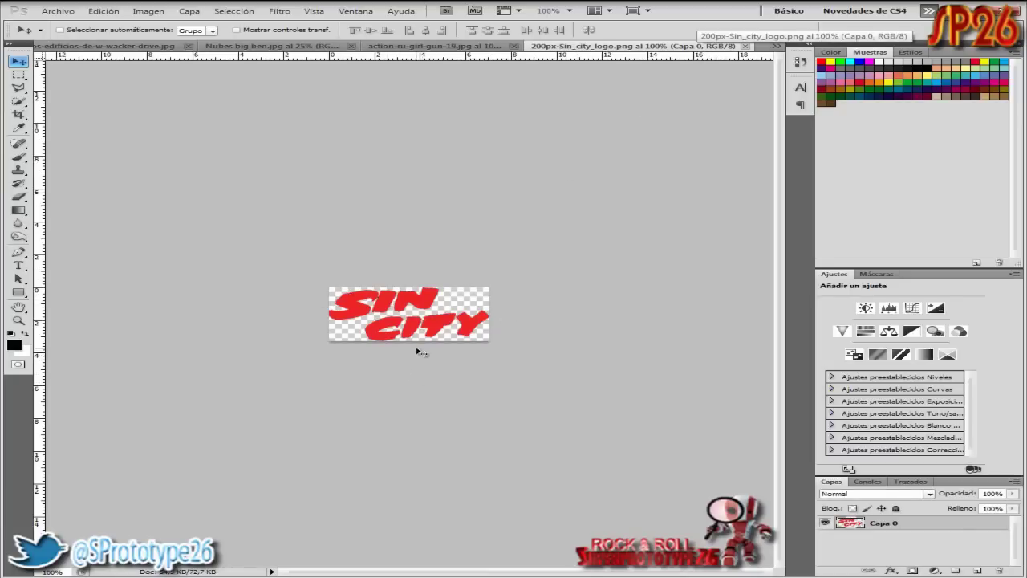
pyautogui.click(122, 47)
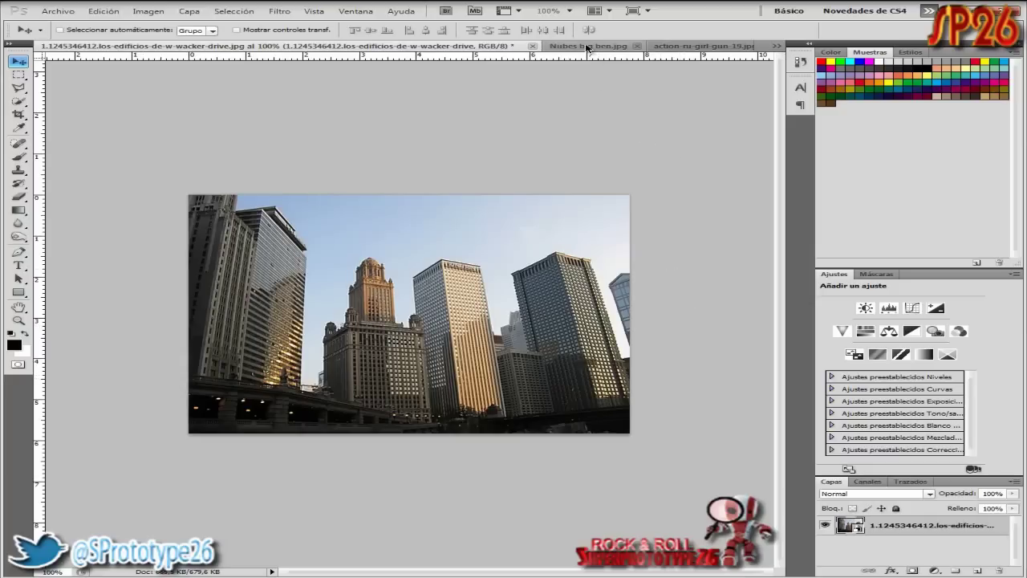
pyautogui.click(584, 46)
# Step: Drag a Rectangular Marquee over the full clouds image, then return to the buildings photo
pyautogui.moveTo(17, 74); pyautogui.dragTo(84, 77)
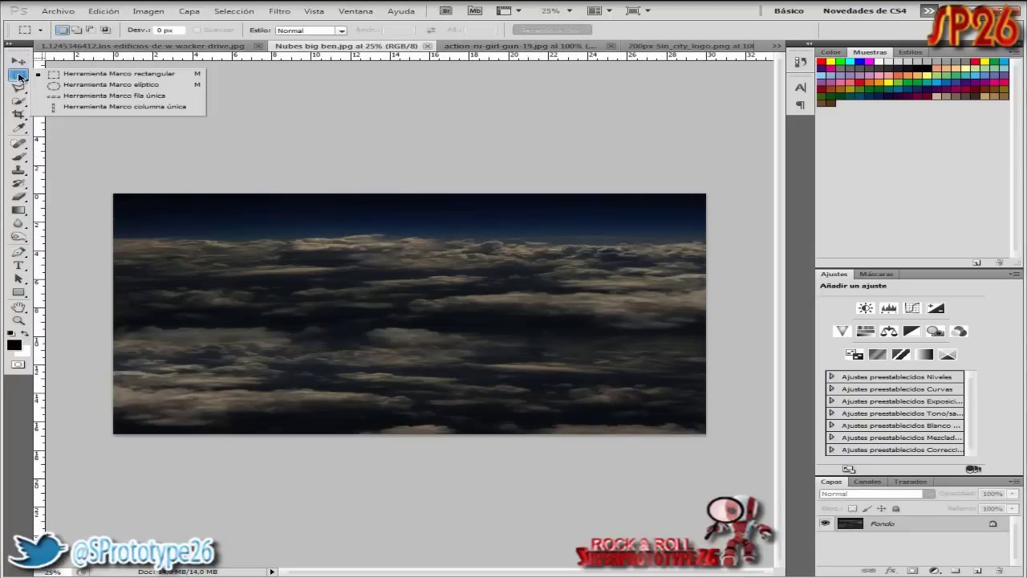
pyautogui.click(95, 76)
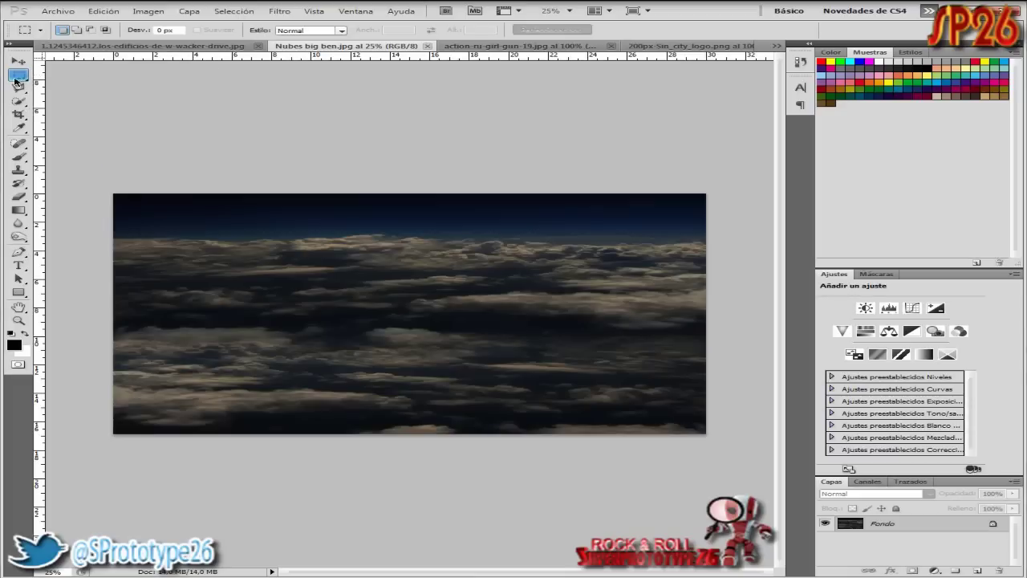
pyautogui.click(25, 78)
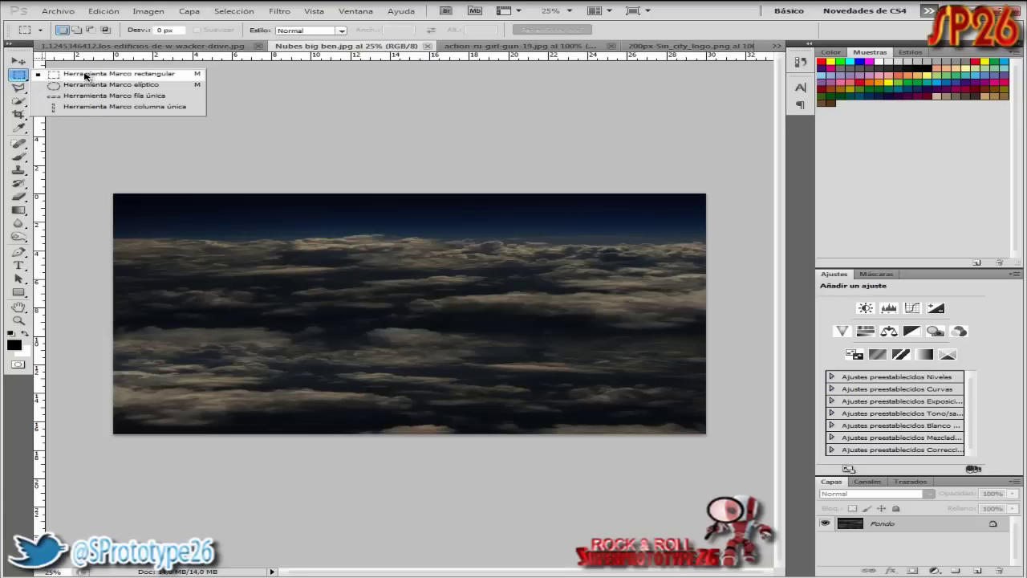
pyautogui.click(88, 74)
pyautogui.moveTo(103, 189); pyautogui.dragTo(767, 489)
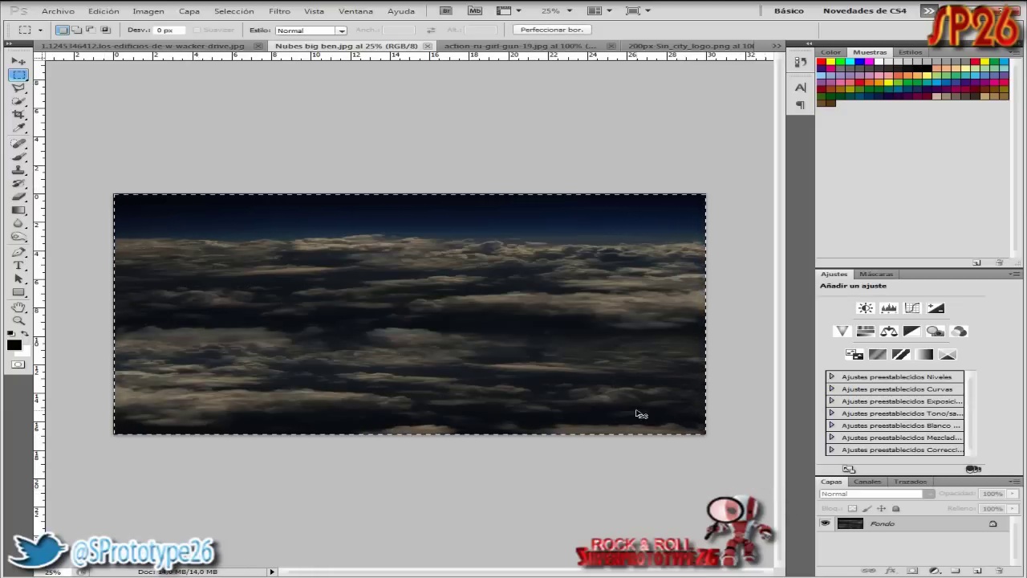
pyautogui.click(144, 46)
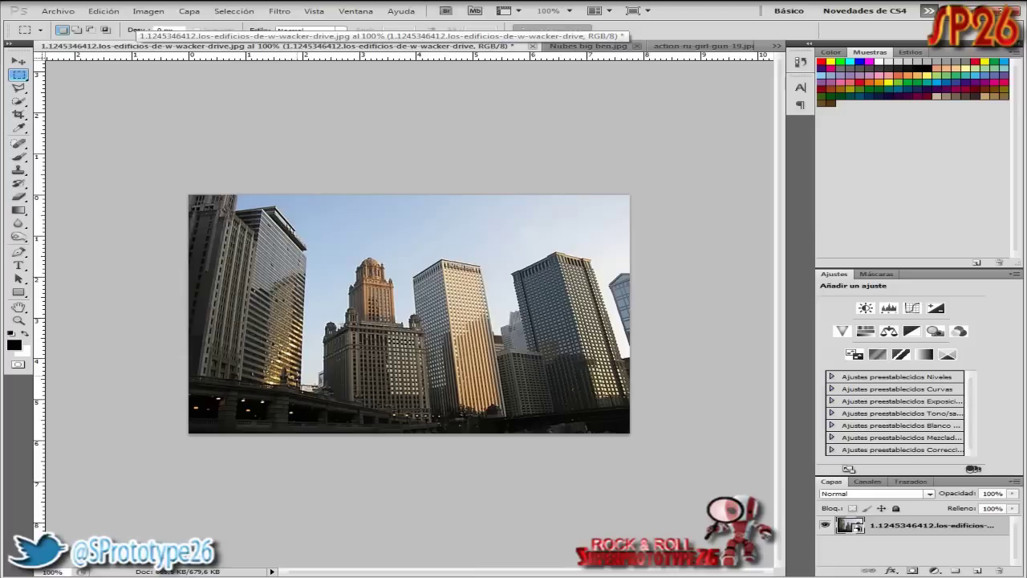
# Step: Paste the clouds as a new layer and scale them over the buildings canvas
pyautogui.hotkey('ctrl', 'v')
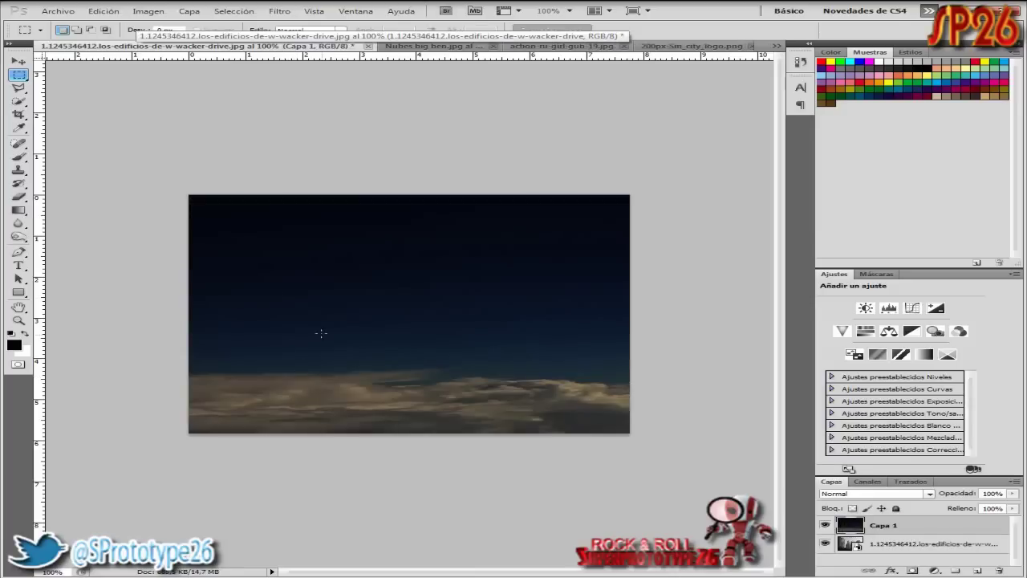
pyautogui.hotkey('ctrl', 't')
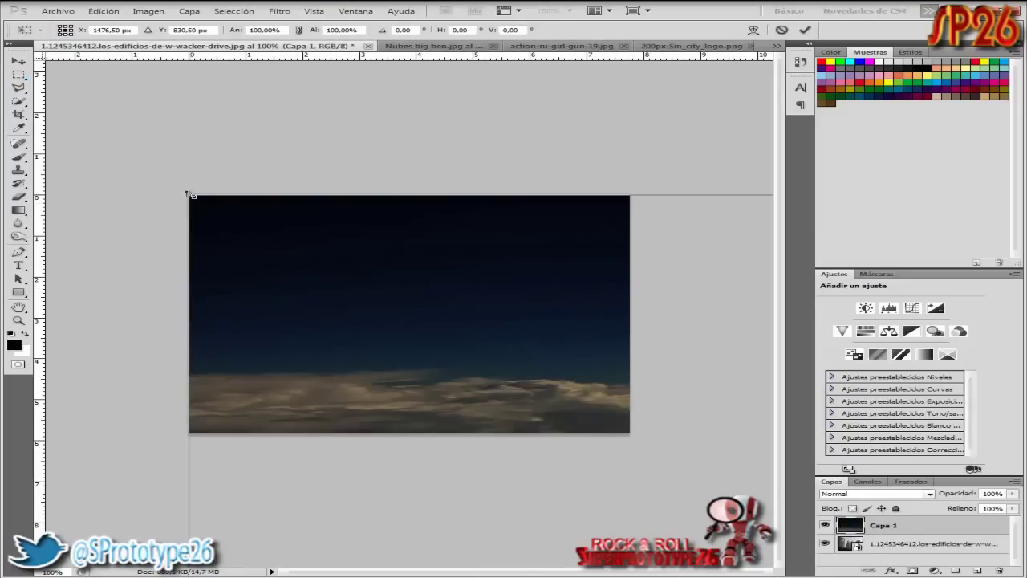
pyautogui.moveTo(190, 194)
pyautogui.mouseDown()
pyautogui.moveTo(306, 277)
pyautogui.moveTo(108, 97)
pyautogui.moveTo(467, 353)
pyautogui.moveTo(187, 140)
pyautogui.moveTo(458, 218)
pyautogui.moveTo(550, 204)
pyautogui.mouseUp()
pyautogui.moveTo(680, 278)
pyautogui.mouseDown()
pyautogui.moveTo(206, 255)
pyautogui.moveTo(207, 281)
pyautogui.mouseUp()
pyautogui.moveTo(160, 309)
pyautogui.mouseDown()
pyautogui.moveTo(718, 309)
pyautogui.moveTo(149, 314)
pyautogui.moveTo(201, 310)
pyautogui.mouseUp()
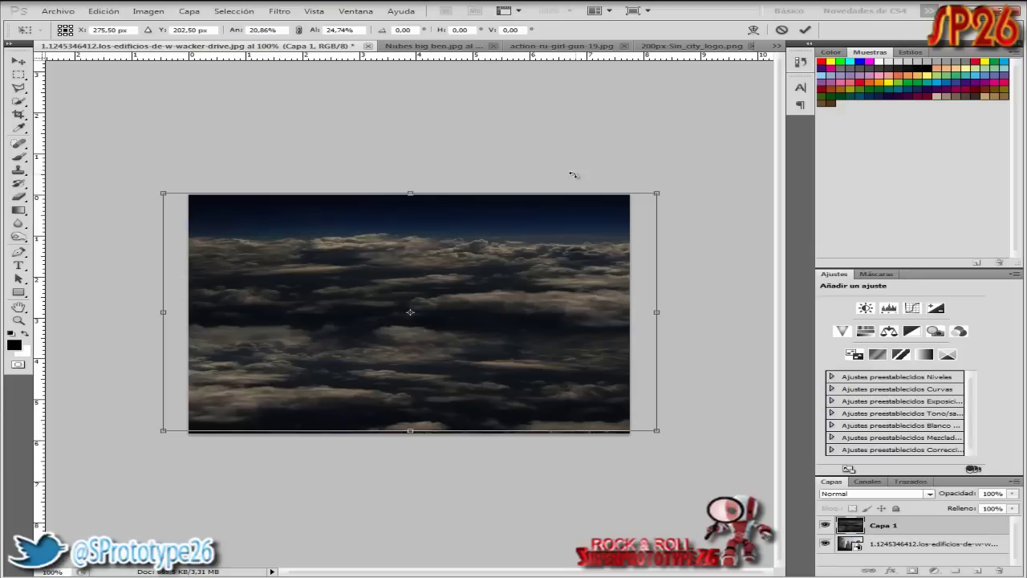
# Step: Rotate the clouds layer about 180°, stretch its bottom edge, and commit the transform
pyautogui.moveTo(572, 174)
pyautogui.mouseDown()
pyautogui.moveTo(179, 386)
pyautogui.moveTo(175, 416)
pyautogui.mouseUp()
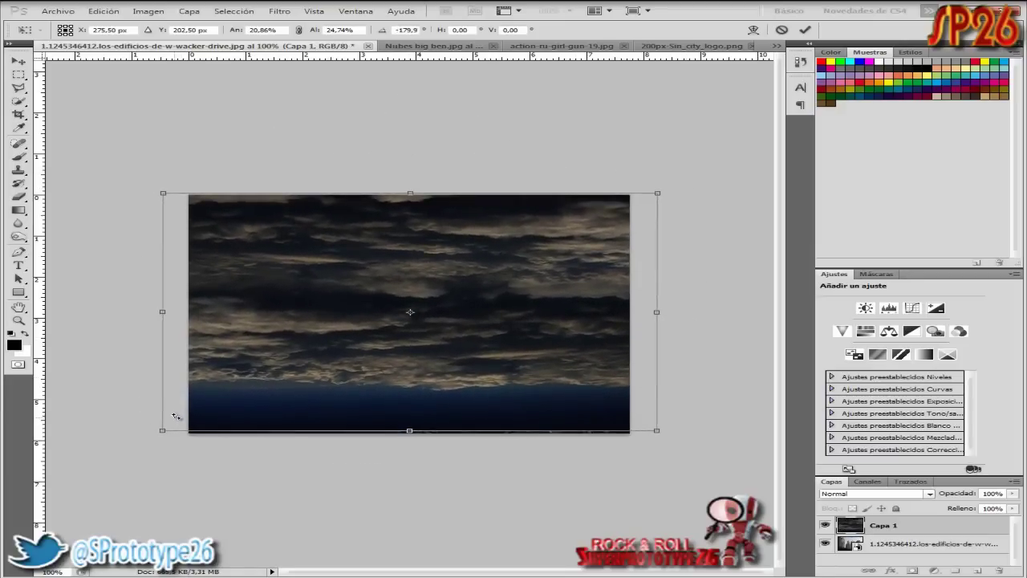
pyautogui.moveTo(402, 434); pyautogui.dragTo(405, 484)
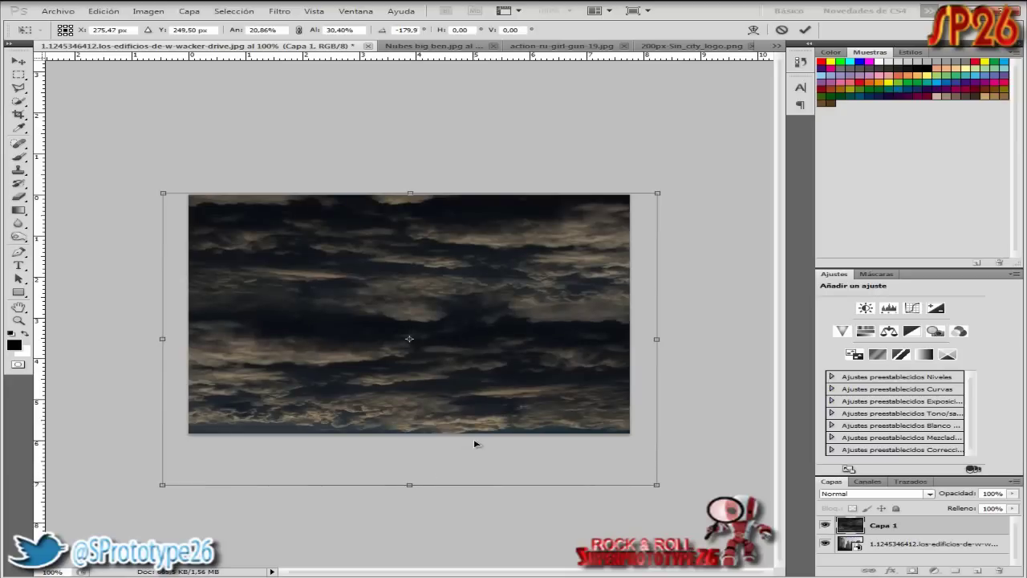
pyautogui.press('Return')
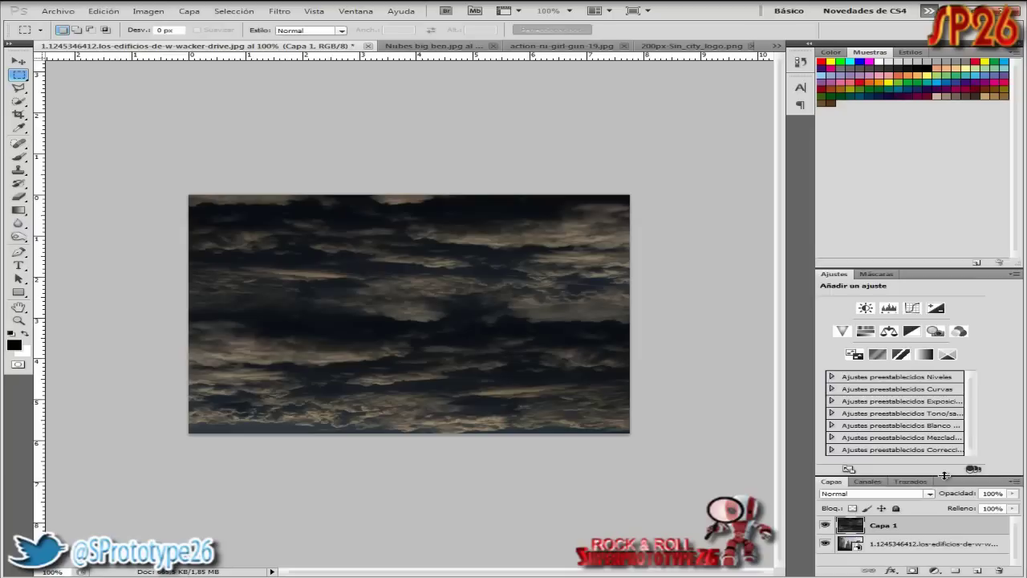
pyautogui.moveTo(945, 475); pyautogui.dragTo(945, 414)
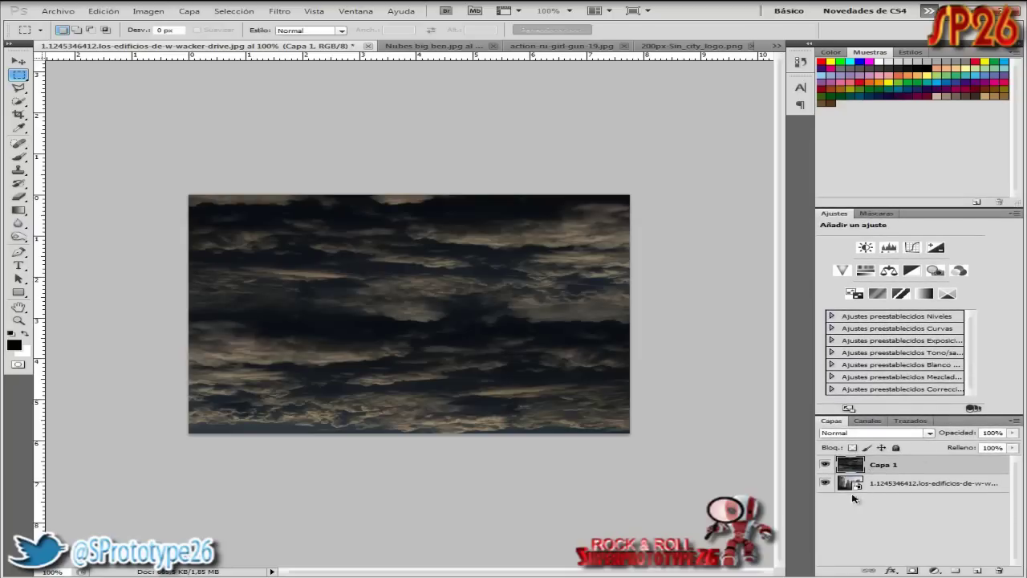
# Step: Hide Capa 1 and Quick-Select the sky on the buildings layer
pyautogui.click(896, 485)
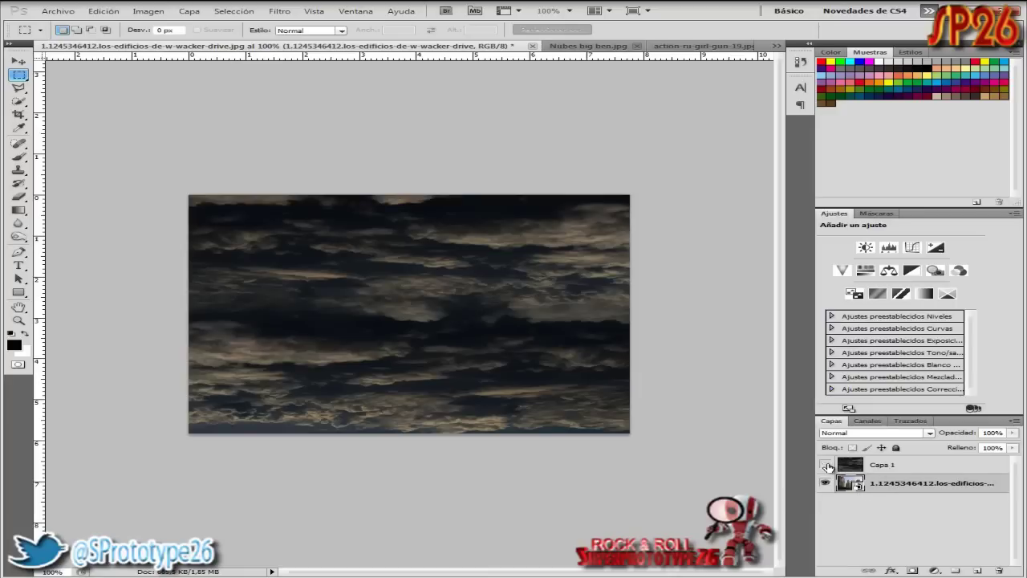
pyautogui.click(827, 466)
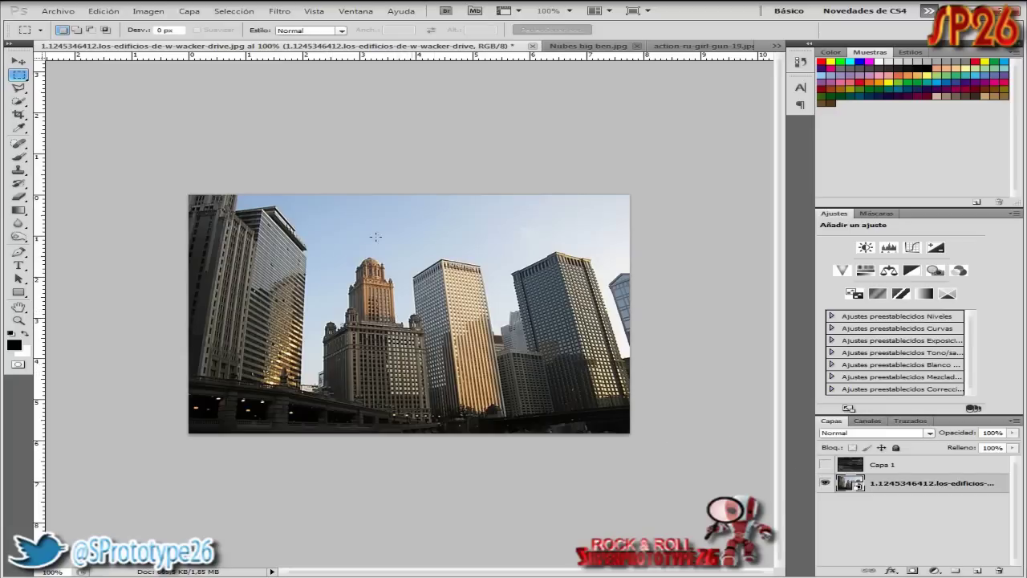
pyautogui.click(20, 103)
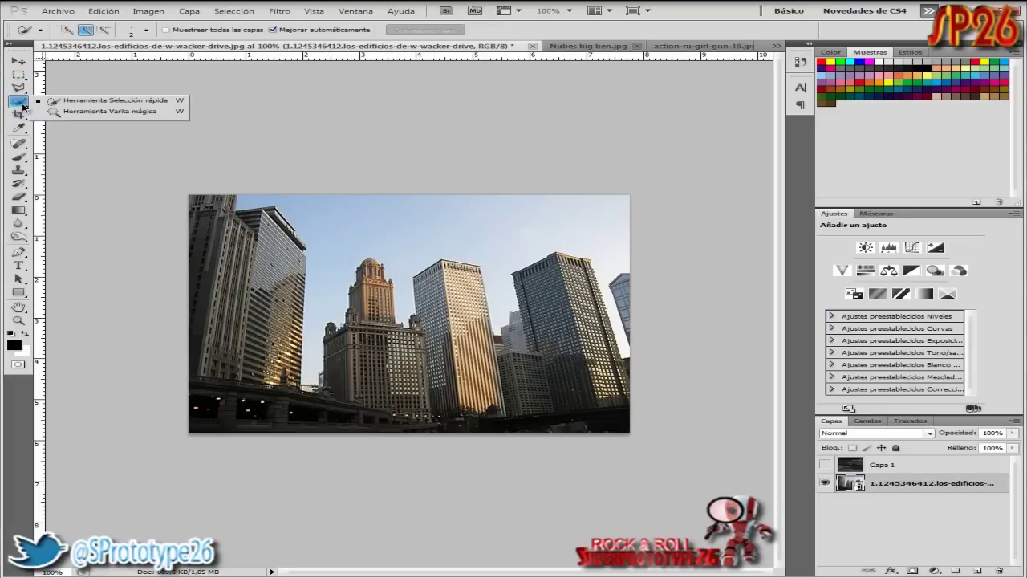
pyautogui.click(102, 104)
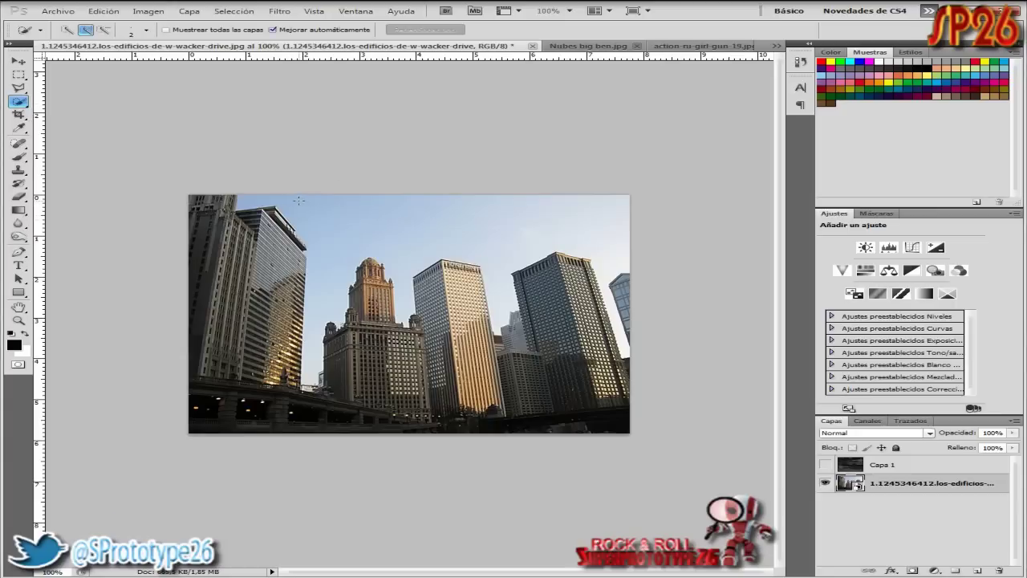
pyautogui.moveTo(338, 208); pyautogui.dragTo(365, 211)
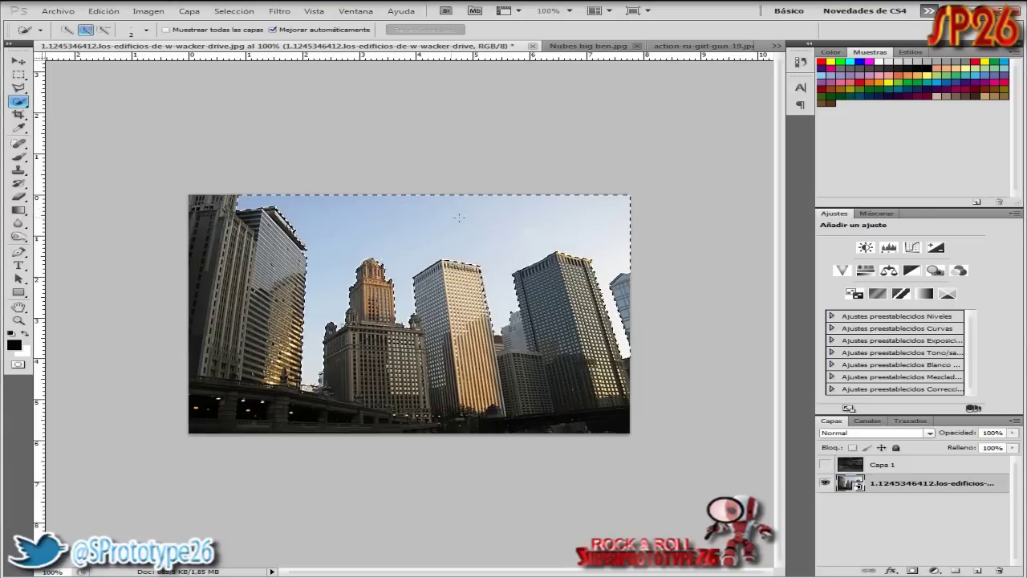
pyautogui.moveTo(459, 217); pyautogui.dragTo(459, 217)
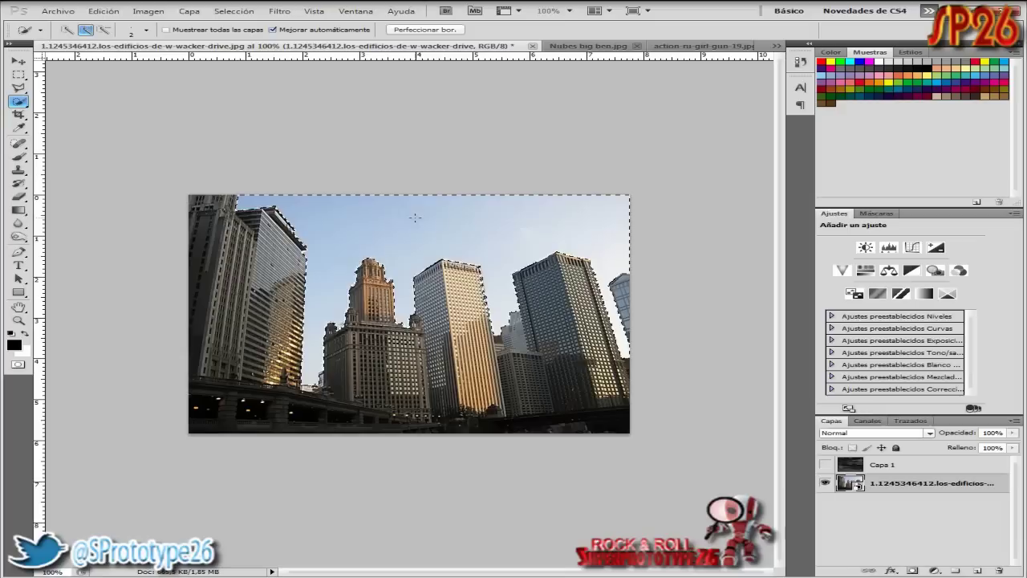
# Step: Invert the sky selection to select the buildings, and make Capa 1 visible again
pyautogui.rightClick(414, 220)
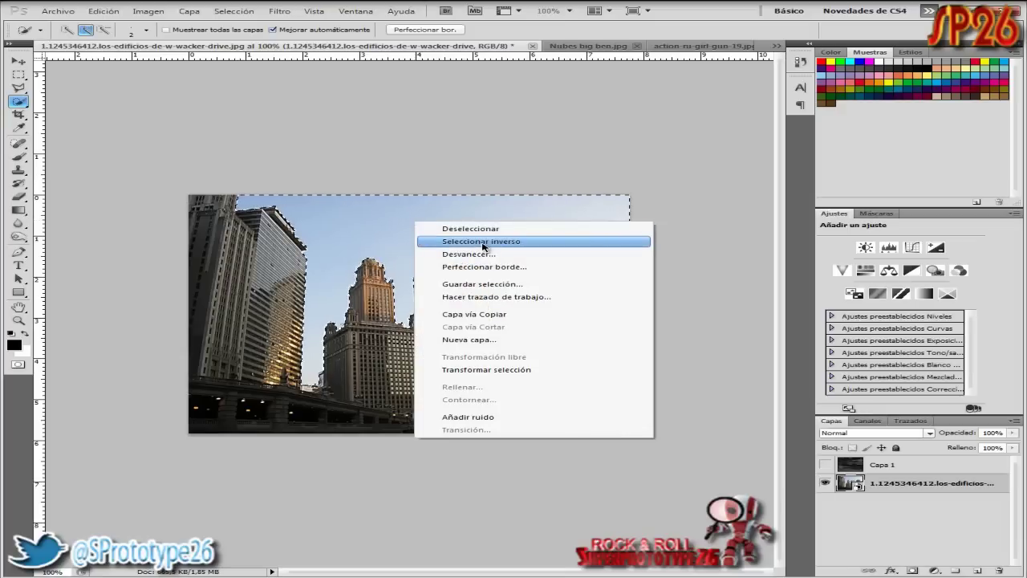
pyautogui.click(484, 243)
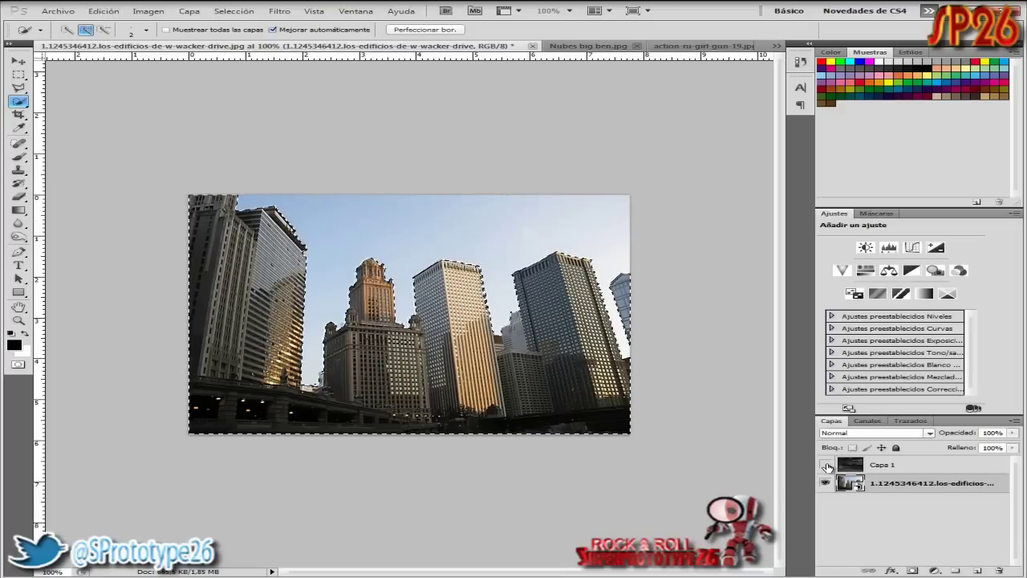
pyautogui.click(826, 465)
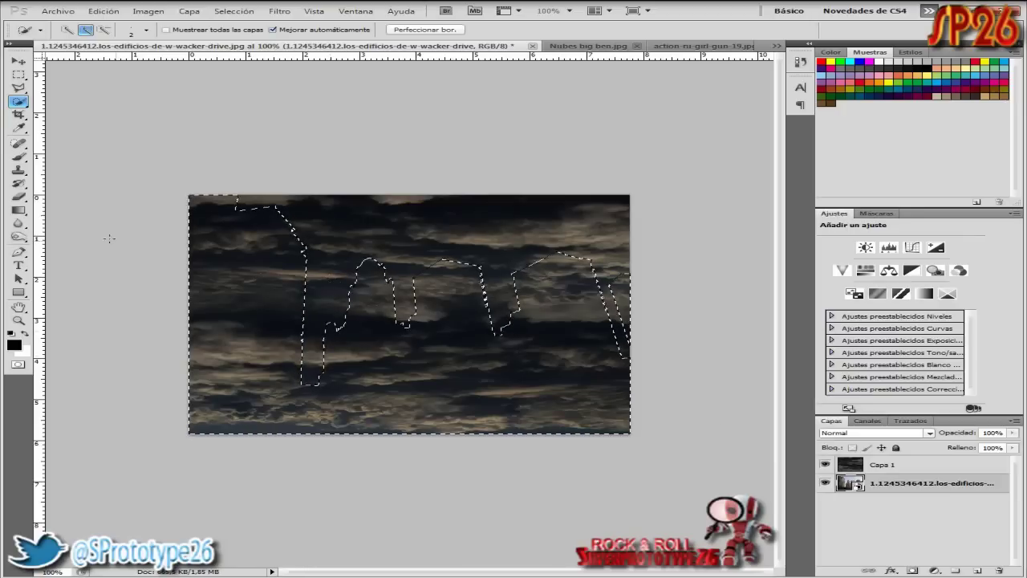
# Step: Erase the clouds over the left and central golden buildings on Capa 1, then deselect
pyautogui.rightClick(18, 202)
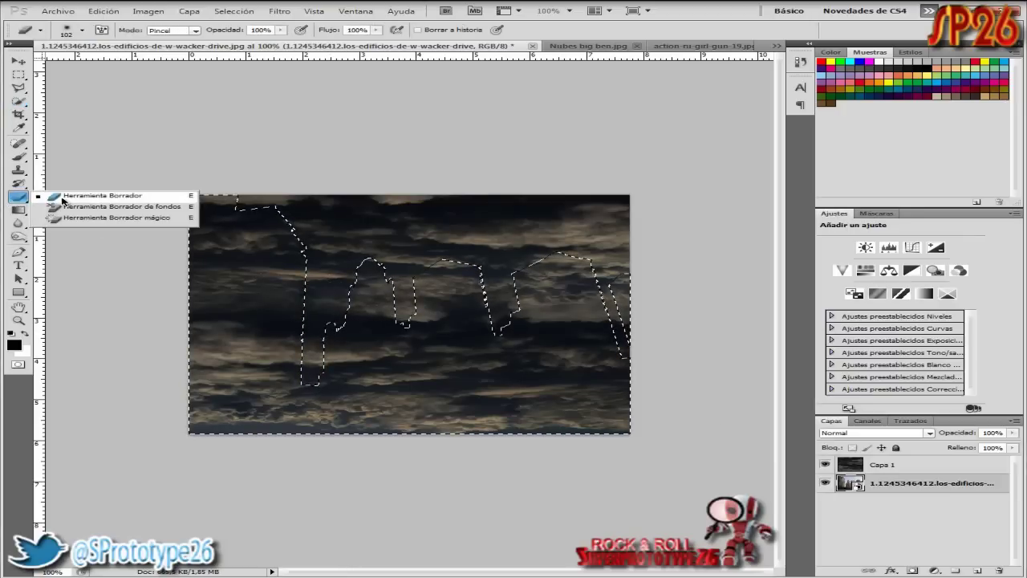
pyautogui.click(62, 195)
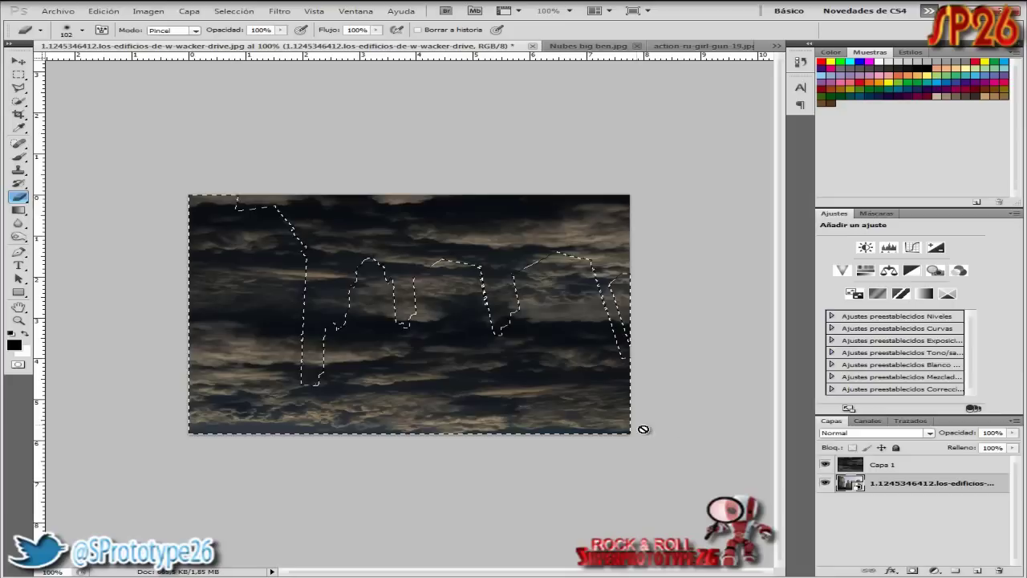
pyautogui.click(867, 463)
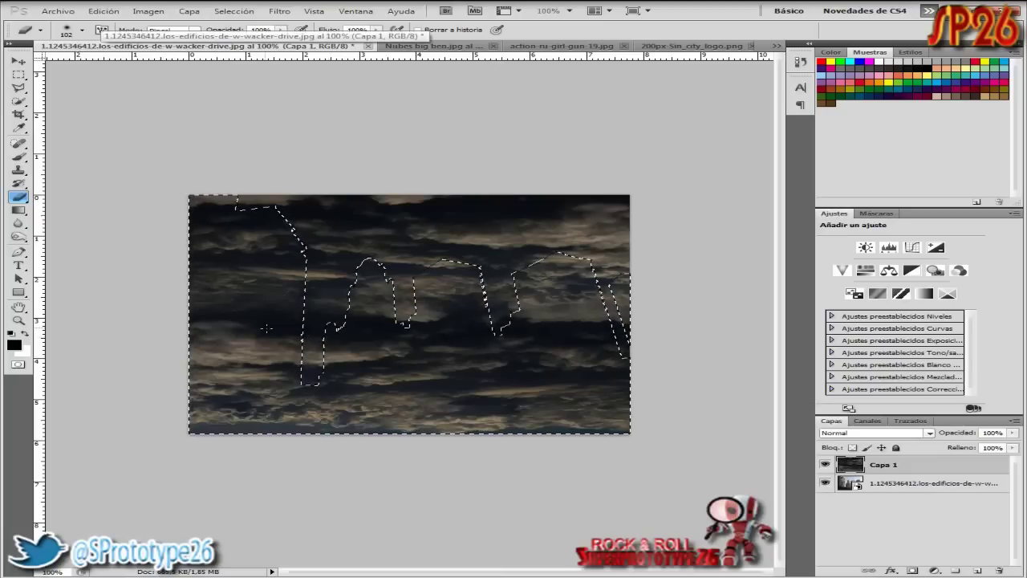
pyautogui.moveTo(233, 259)
pyautogui.mouseDown()
pyautogui.moveTo(363, 425)
pyautogui.moveTo(273, 257)
pyautogui.moveTo(377, 442)
pyautogui.moveTo(543, 225)
pyautogui.moveTo(474, 385)
pyautogui.moveTo(377, 289)
pyautogui.moveTo(345, 353)
pyautogui.moveTo(360, 373)
pyautogui.mouseUp()
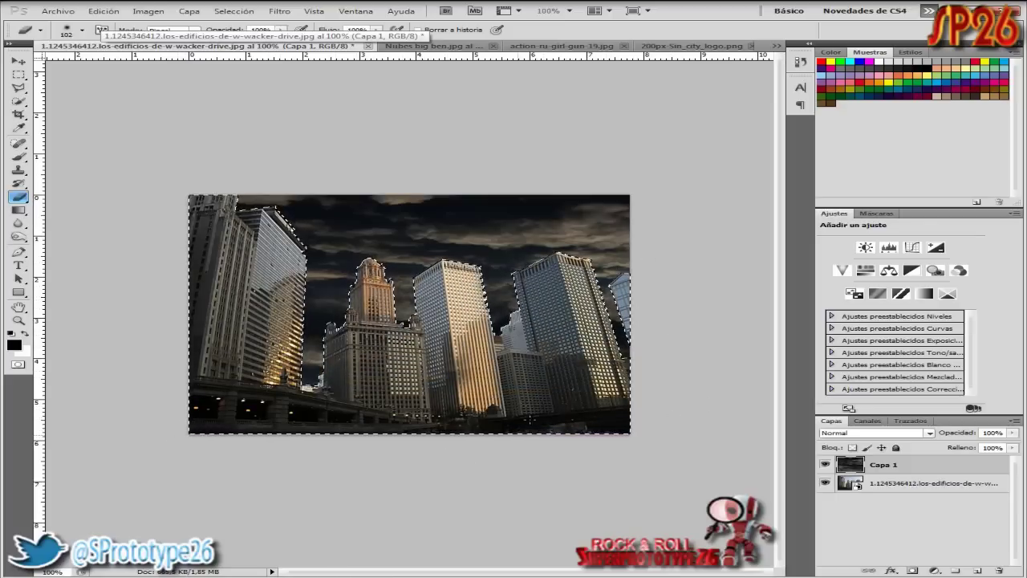
pyautogui.moveTo(449, 381); pyautogui.dragTo(470, 345)
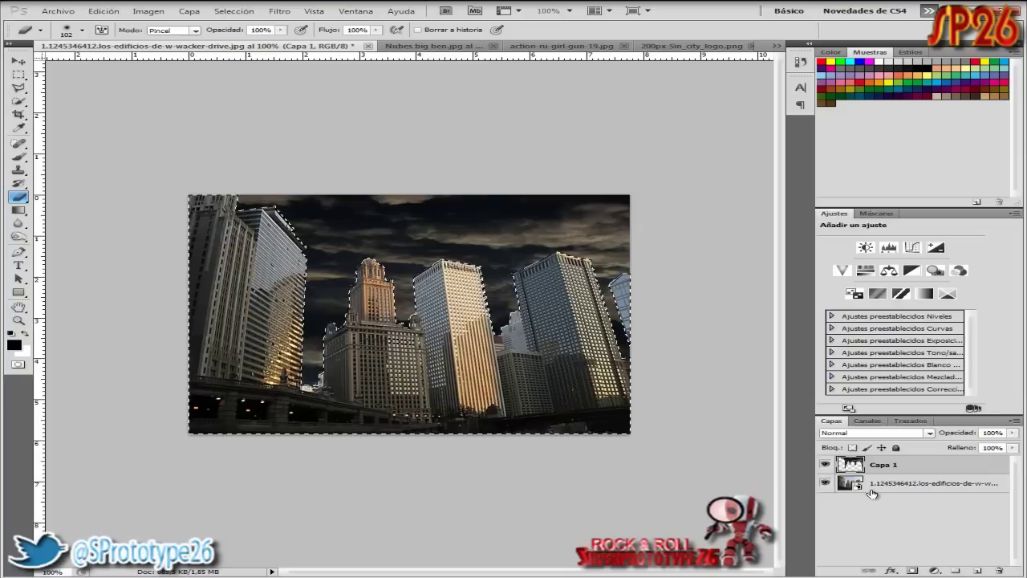
pyautogui.click(19, 75)
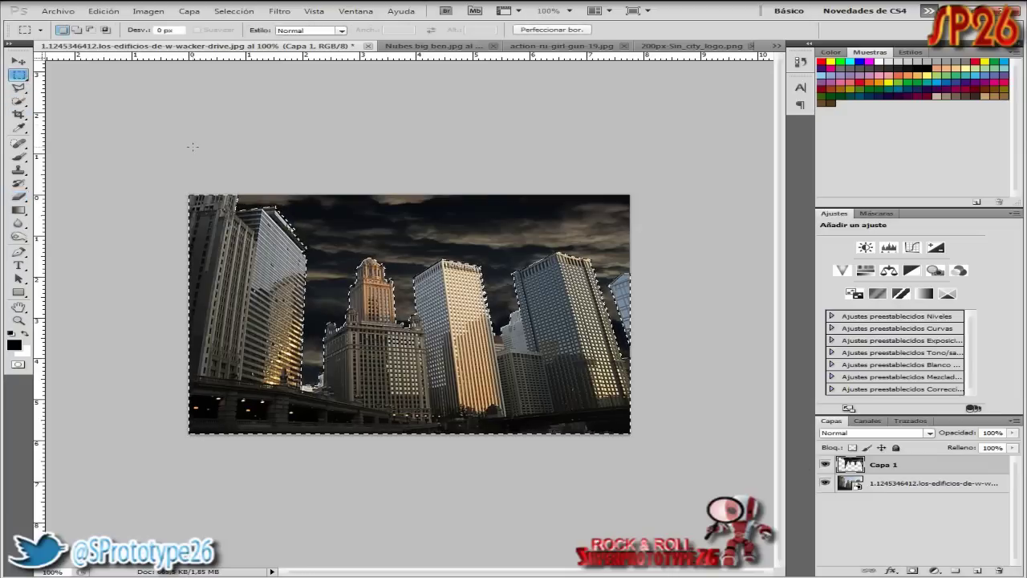
pyautogui.hotkey('ctrl', 'd')
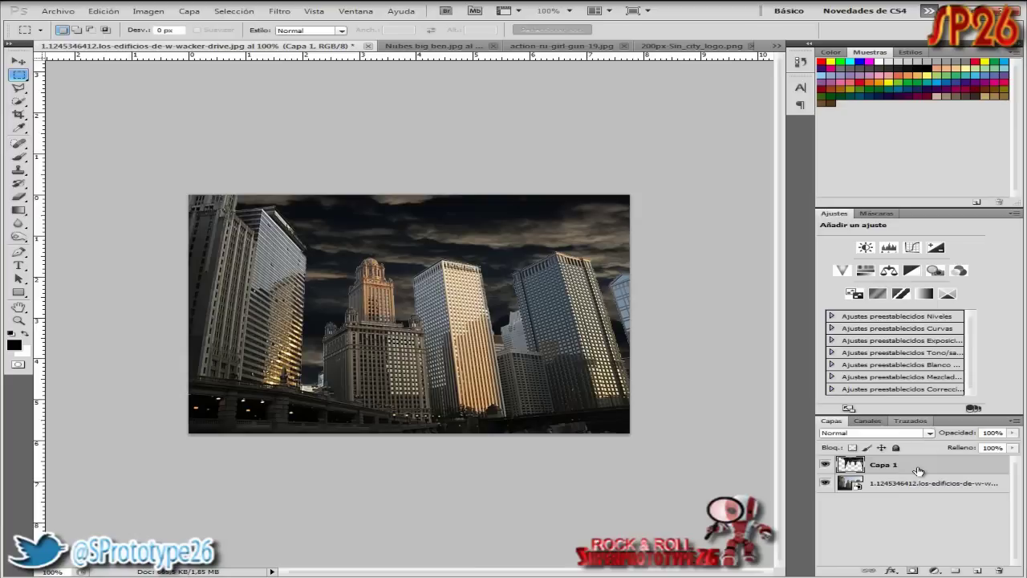
# Step: Enable Drop Shadow and Inner Shadow in Capa 1's Layer Style dialog
pyautogui.doubleClick(918, 471)
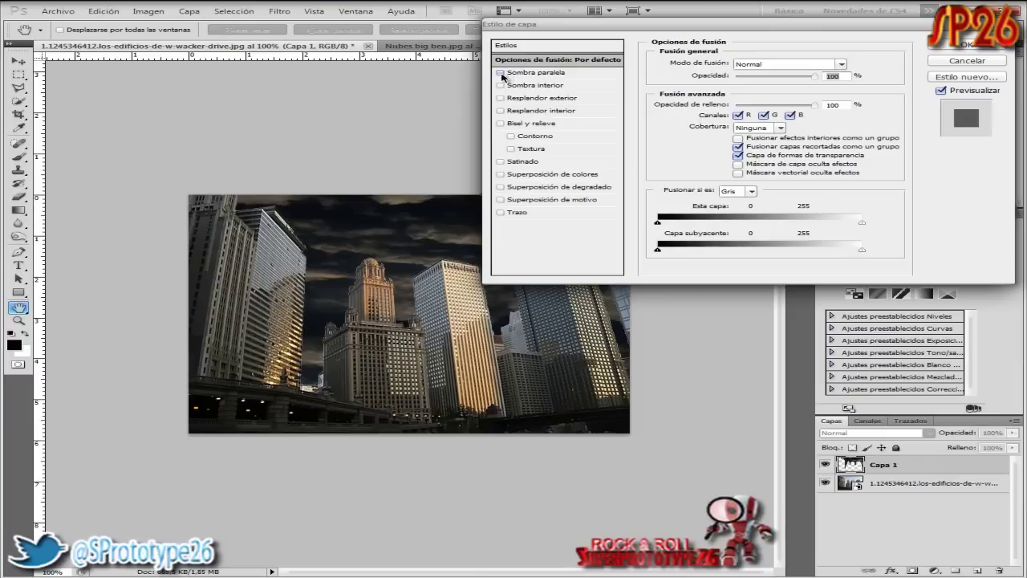
pyautogui.click(501, 74)
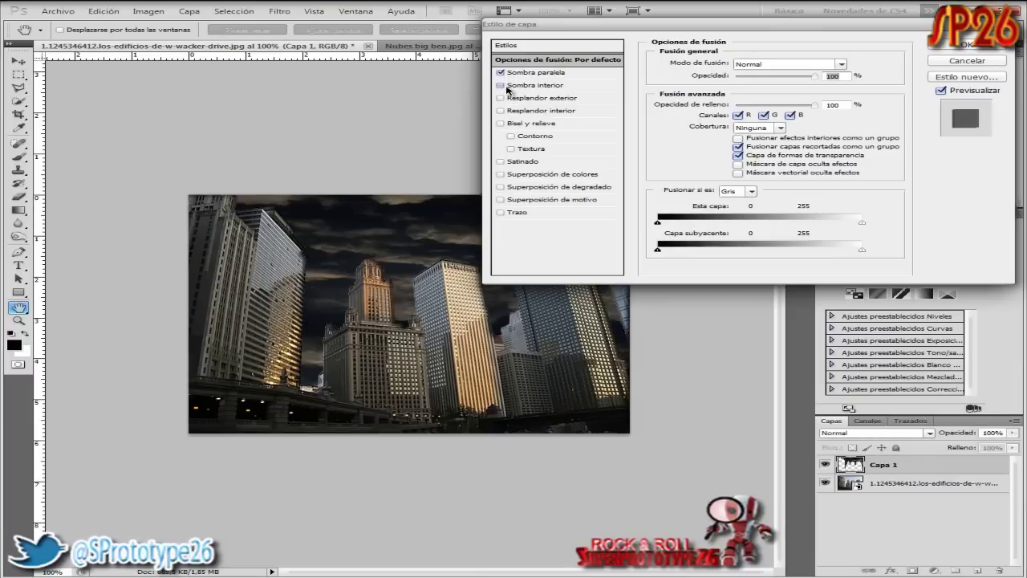
pyautogui.click(501, 85)
pyautogui.click(534, 72)
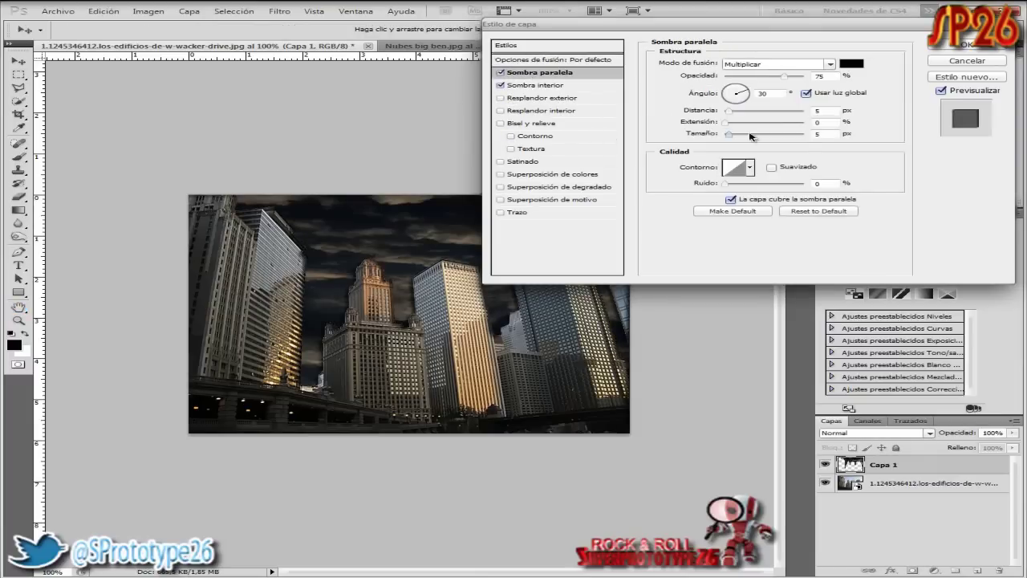
# Step: Set the drop shadow to distance 10, spread 4 and size 10
pyautogui.moveTo(730, 134); pyautogui.dragTo(733, 138)
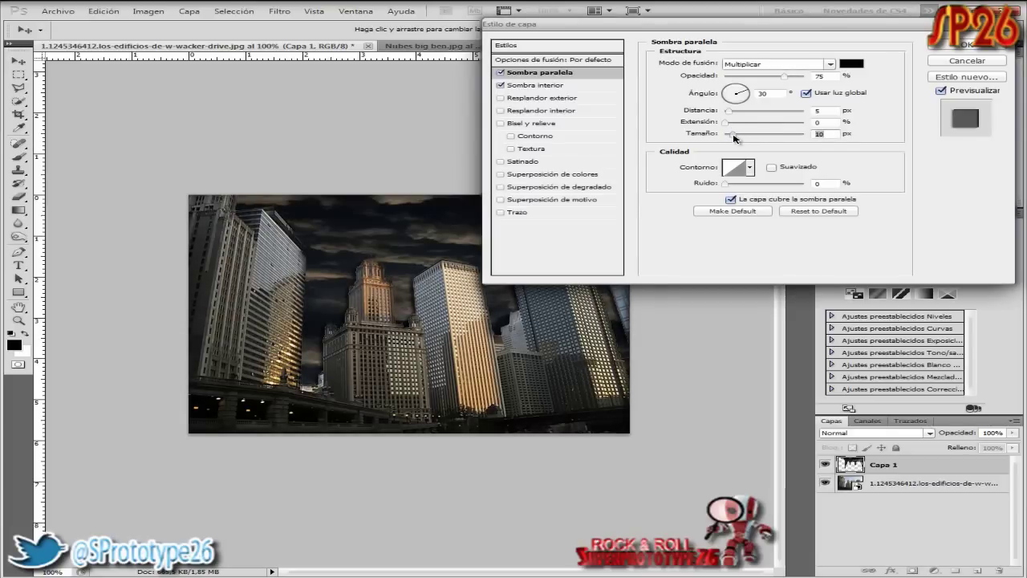
pyautogui.moveTo(727, 122); pyautogui.dragTo(732, 122)
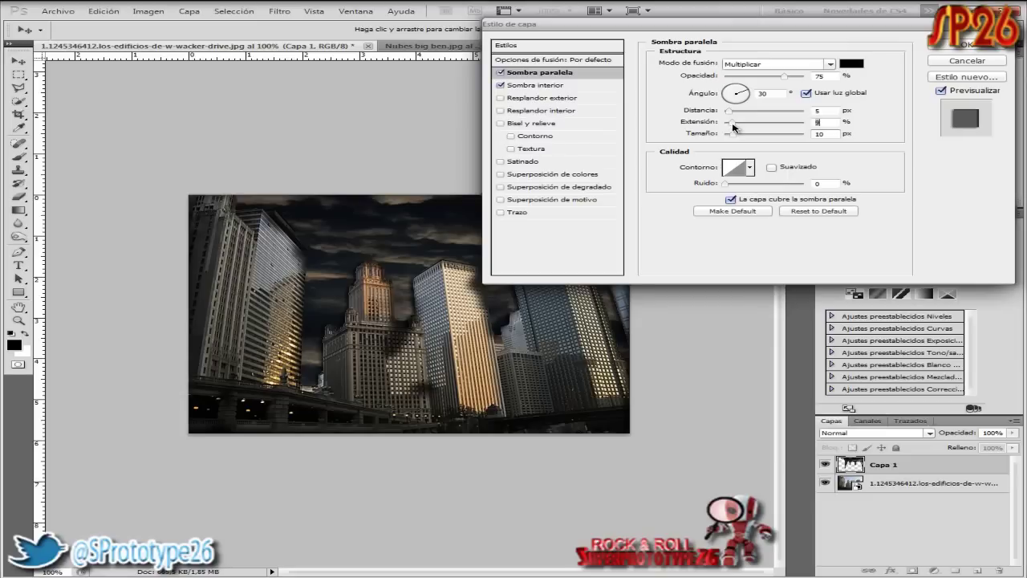
pyautogui.moveTo(732, 126); pyautogui.dragTo(730, 125)
pyautogui.moveTo(732, 126); pyautogui.dragTo(731, 126)
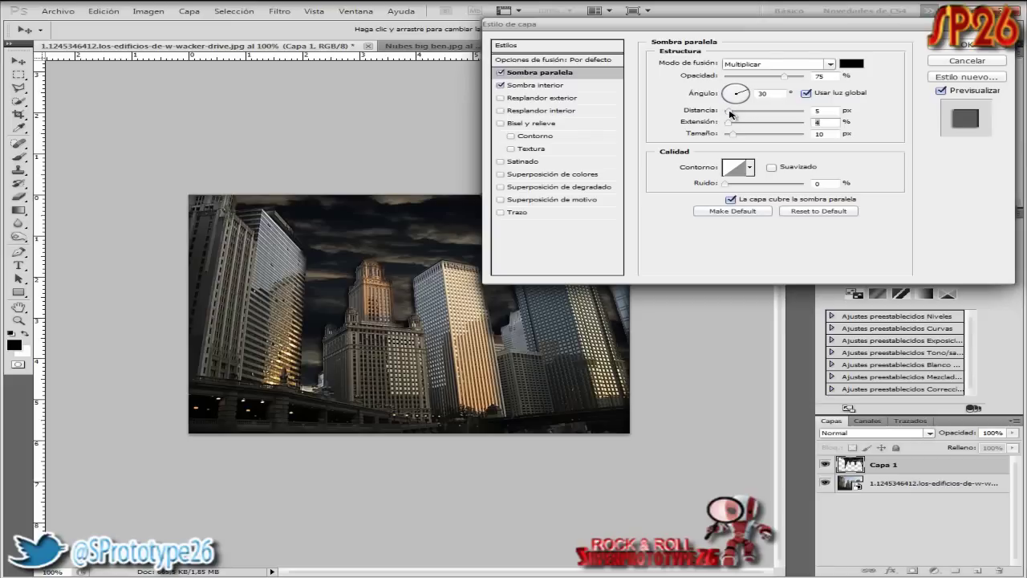
pyautogui.moveTo(732, 114); pyautogui.dragTo(732, 118)
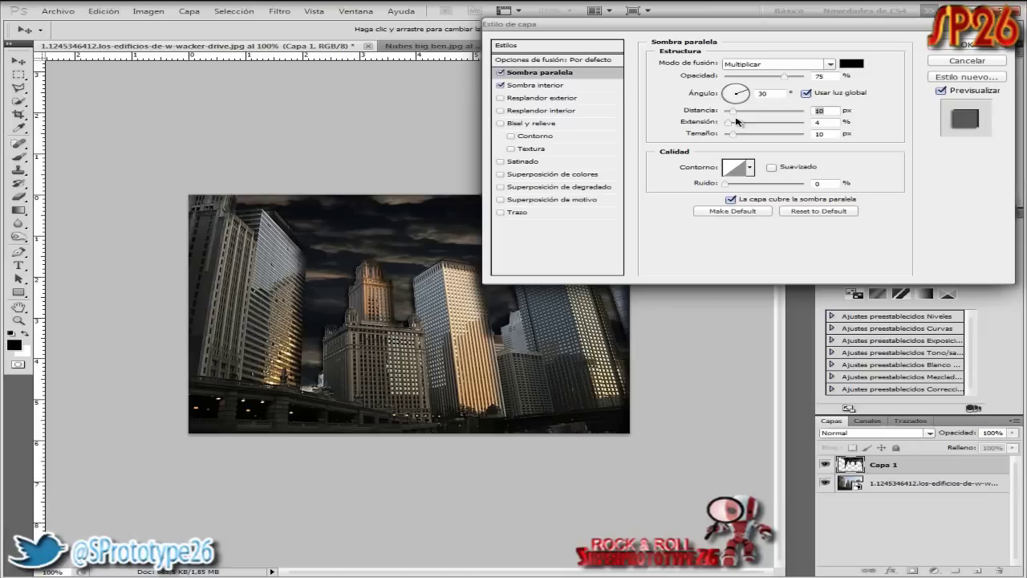
pyautogui.click(549, 86)
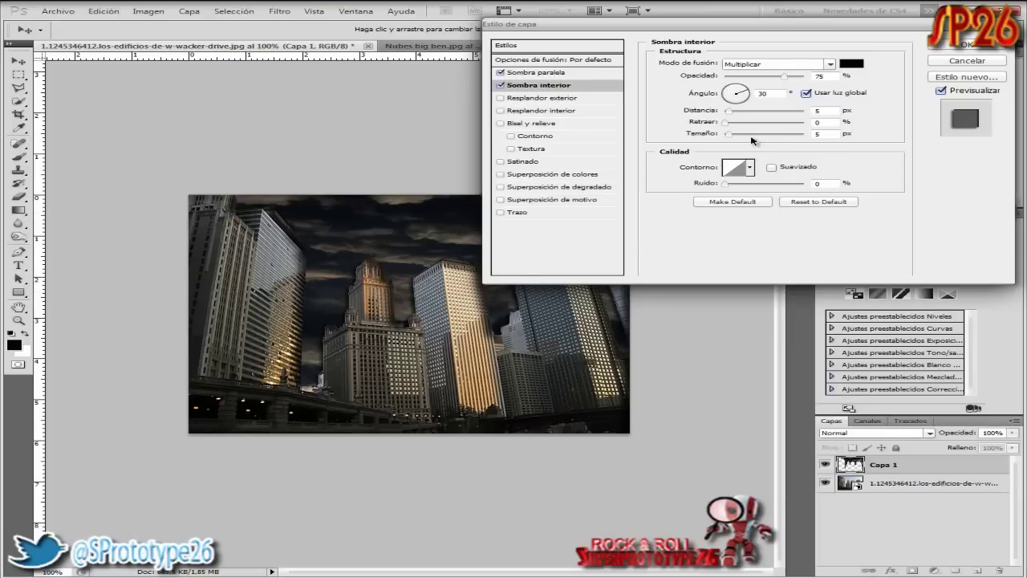
# Step: Set Inner Shadow to distance 10, choke 4, size 32, and confirm the Layer Style
pyautogui.moveTo(731, 138); pyautogui.dragTo(743, 139)
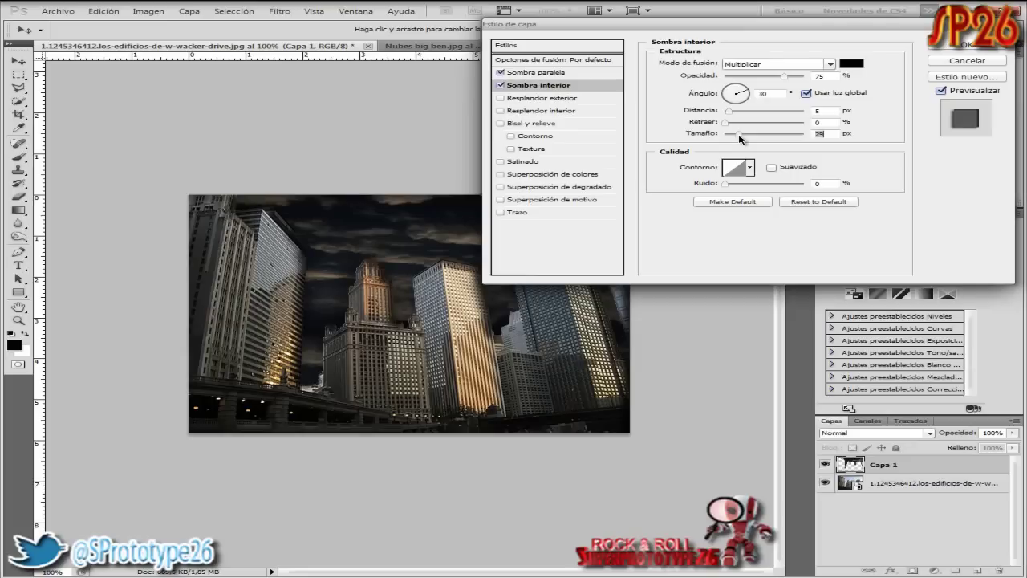
pyautogui.moveTo(740, 138); pyautogui.dragTo(738, 139)
pyautogui.click(727, 123)
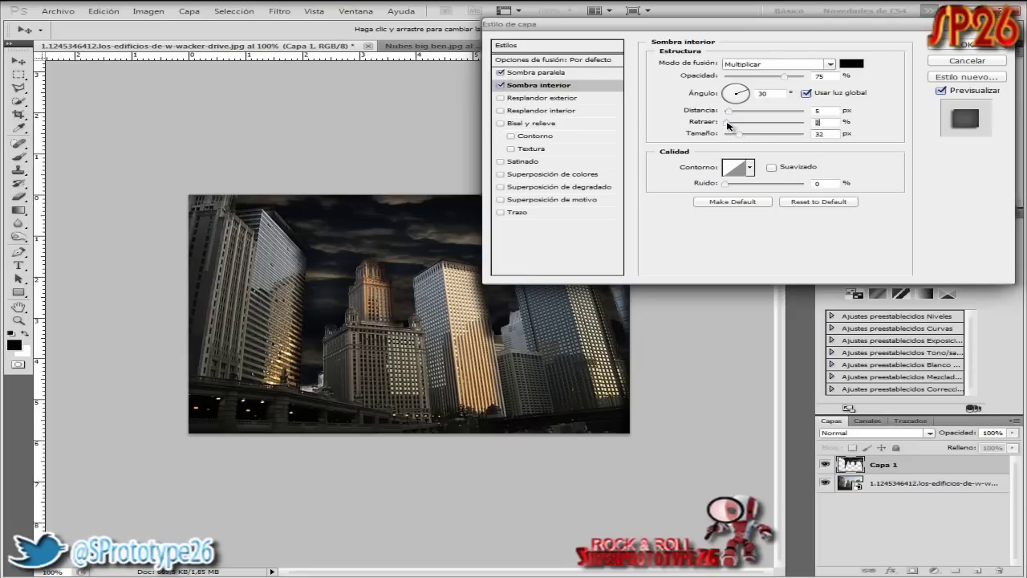
pyautogui.moveTo(727, 125); pyautogui.dragTo(732, 117)
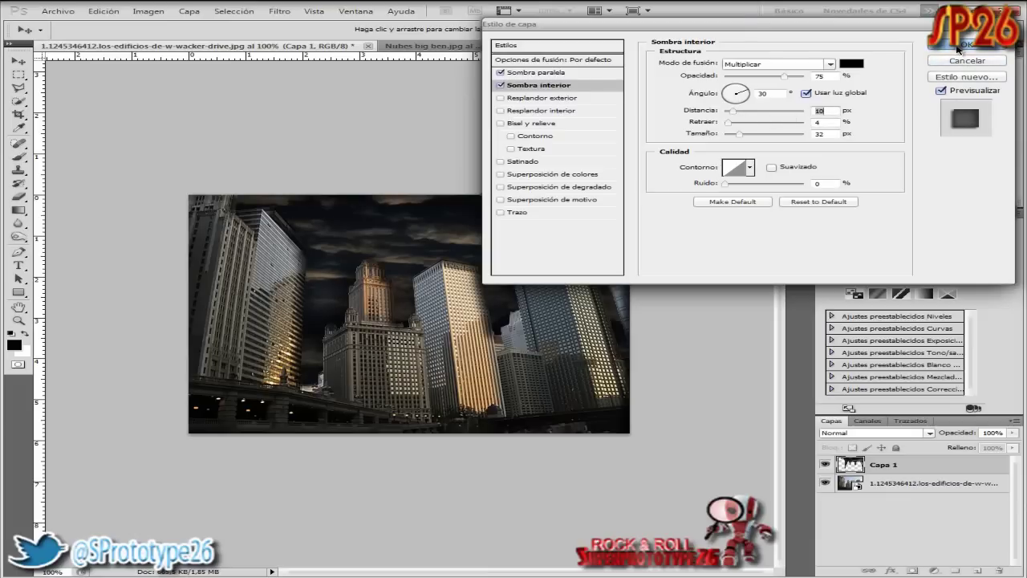
pyautogui.click(958, 48)
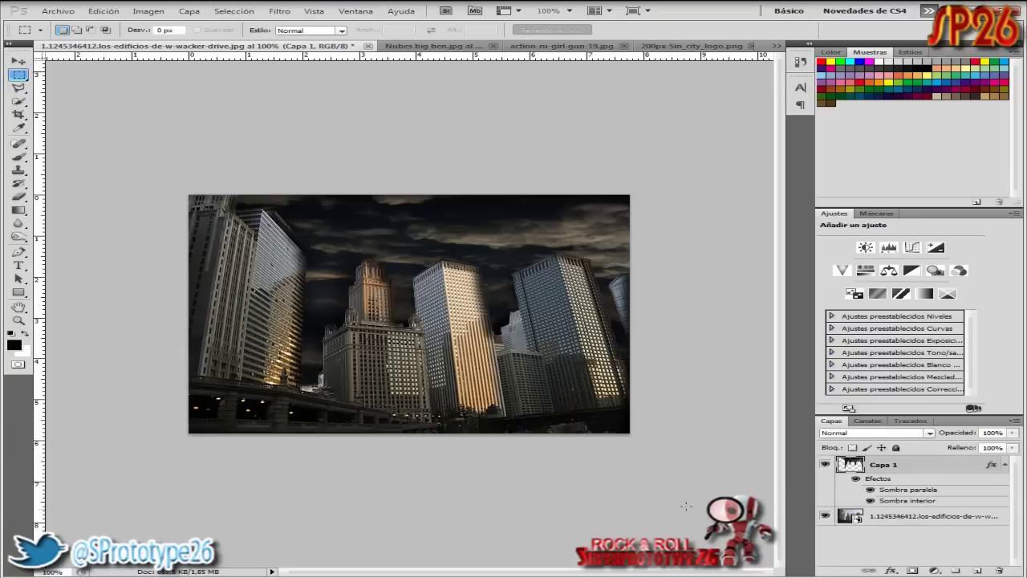
# Step: Use Combinar visibles on the background layer to flatten buildings and city into one layer
pyautogui.click(898, 523)
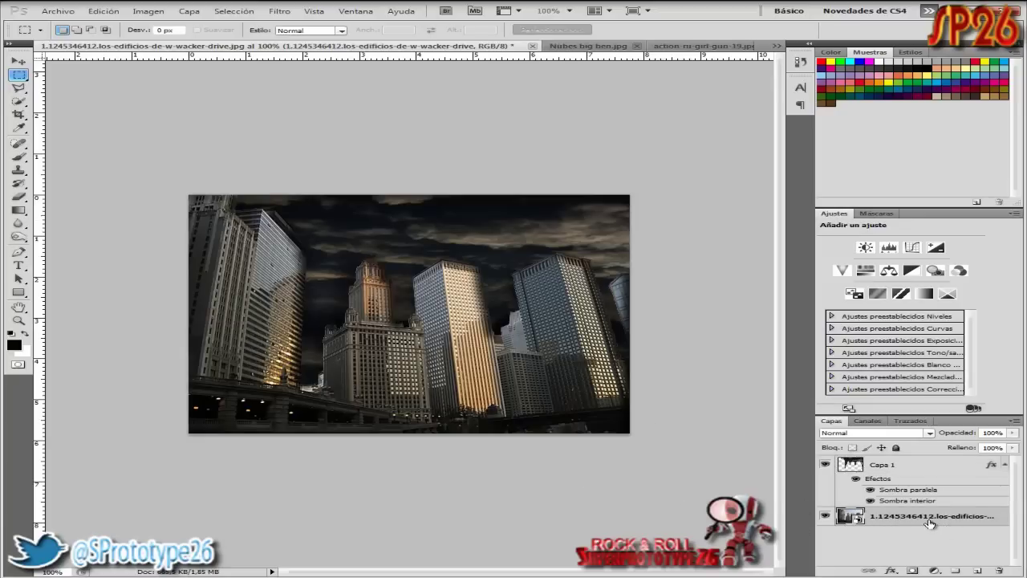
pyautogui.rightClick(921, 519)
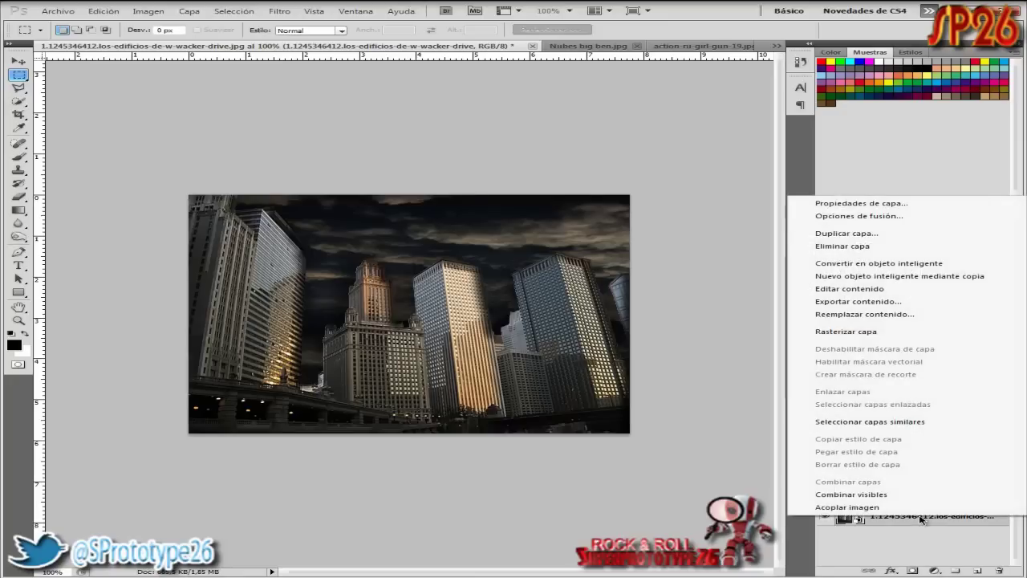
pyautogui.click(873, 494)
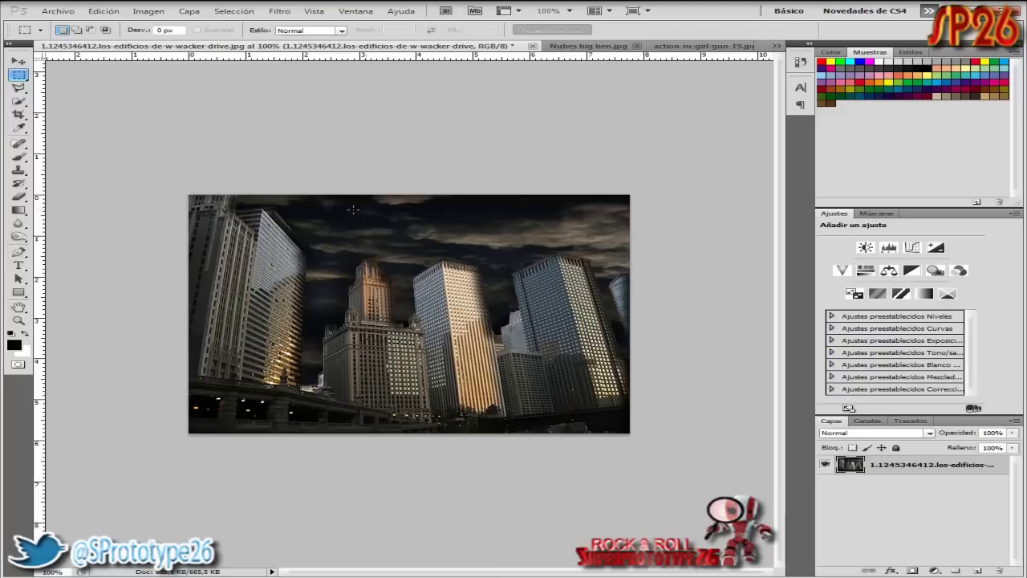
# Step: Add a default Blanco y negro (Black & White) adjustment layer above the merged image
pyautogui.click(936, 571)
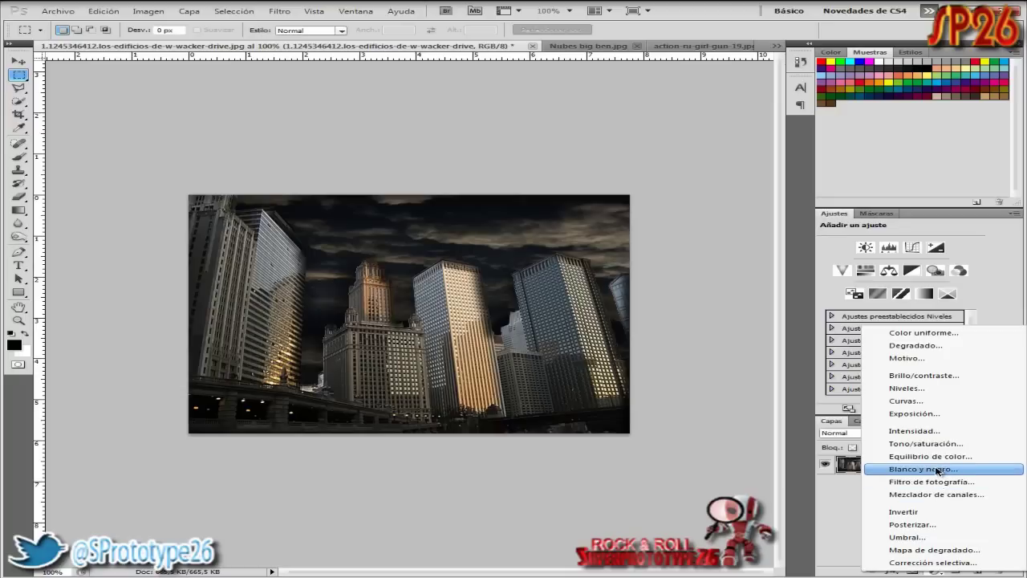
pyautogui.click(938, 471)
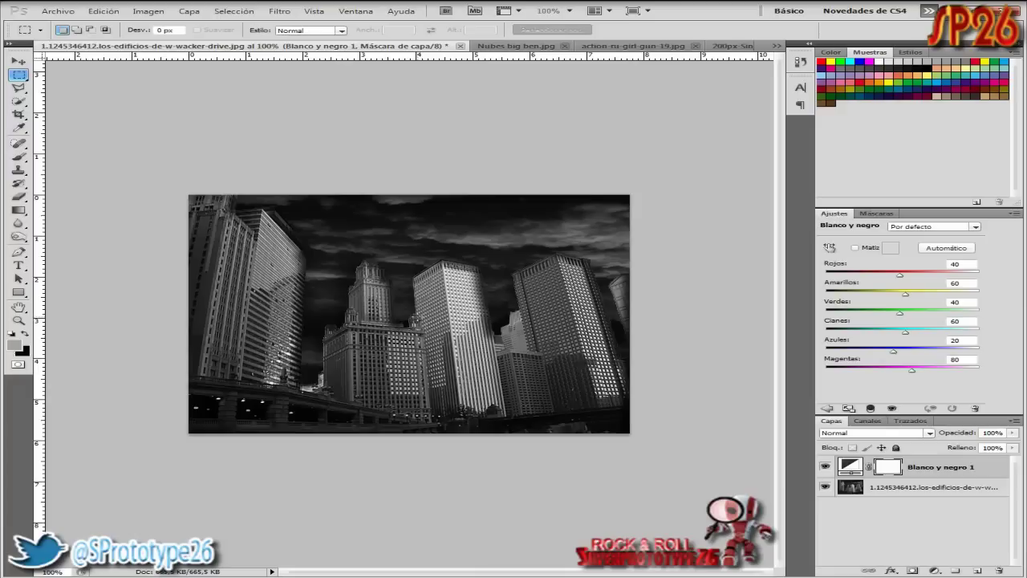
pyautogui.click(937, 572)
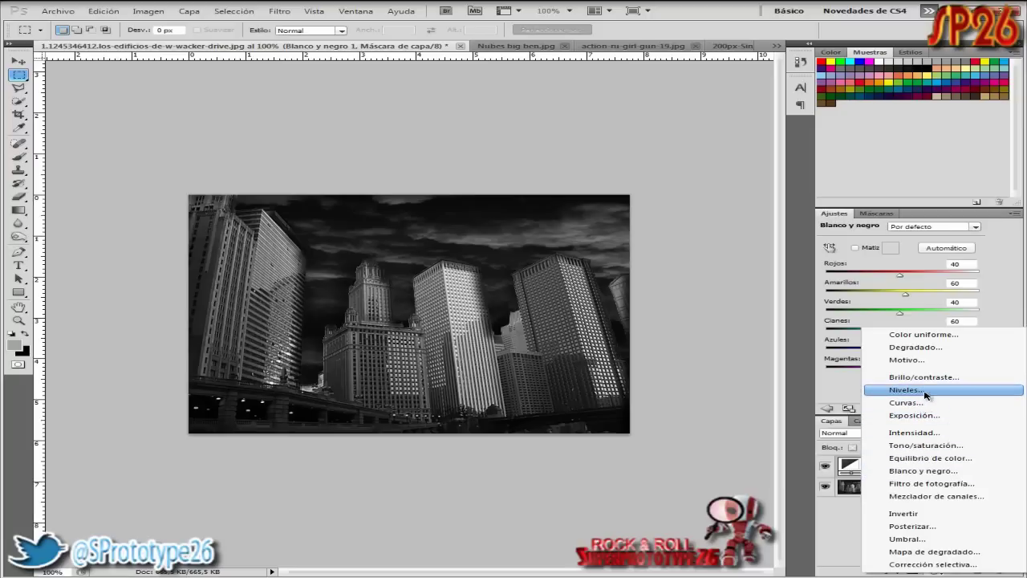
# Step: Add a Niveles adjustment layer with input levels 23, 0.93 and 255
pyautogui.click(925, 391)
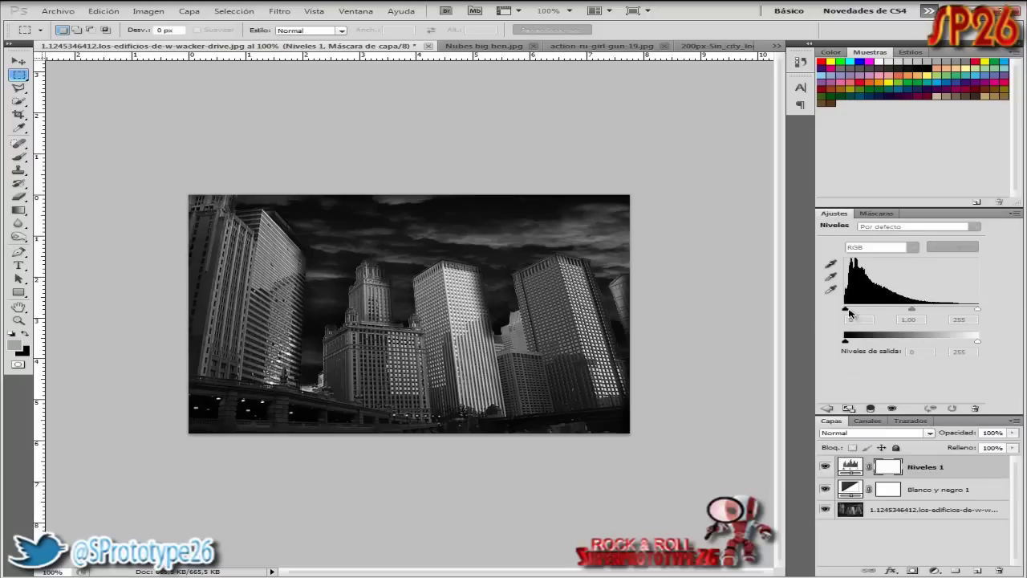
pyautogui.moveTo(850, 311); pyautogui.dragTo(856, 313)
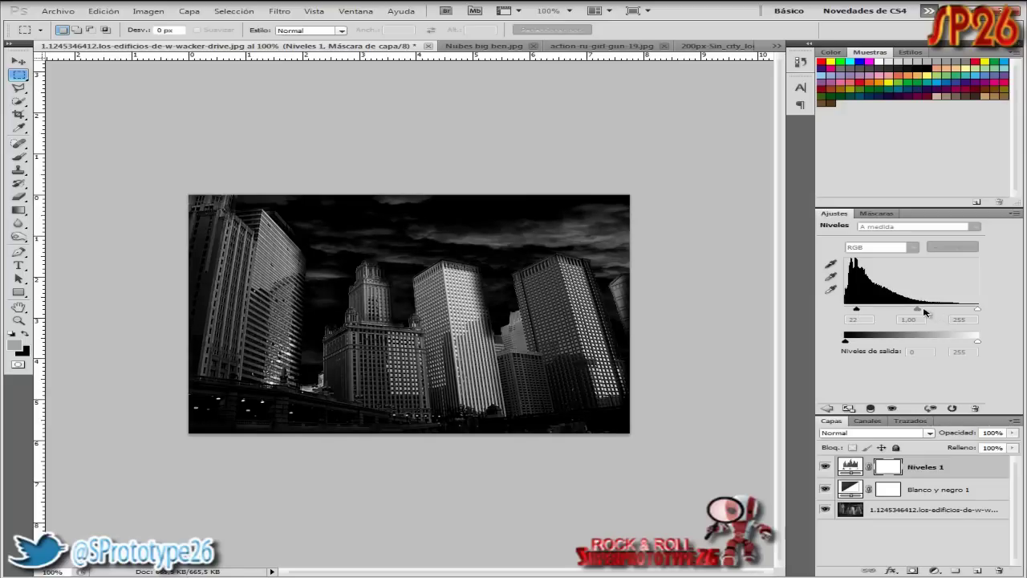
pyautogui.moveTo(919, 312); pyautogui.dragTo(913, 313)
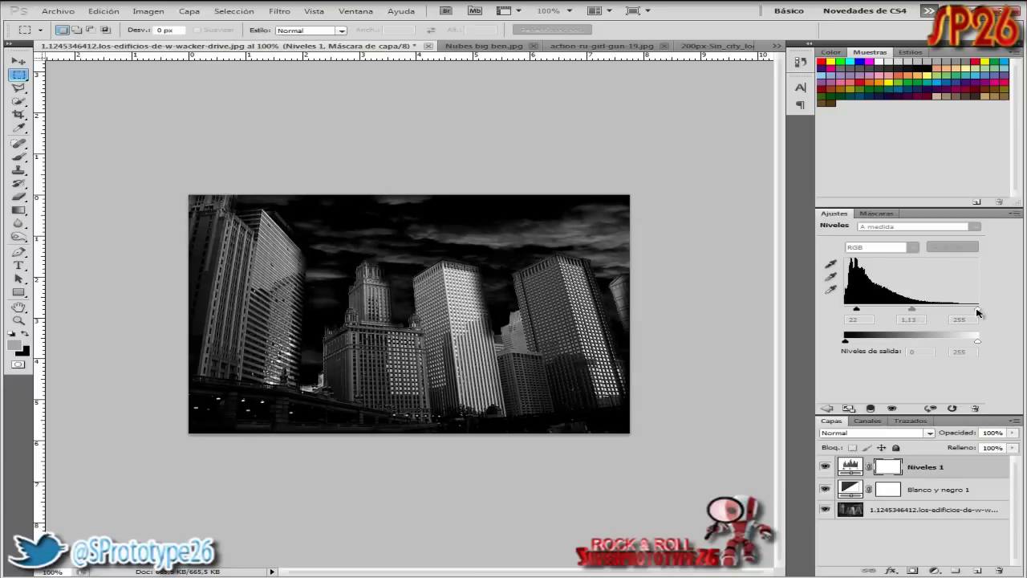
pyautogui.moveTo(980, 311)
pyautogui.mouseDown()
pyautogui.moveTo(953, 313)
pyautogui.moveTo(981, 312)
pyautogui.mouseUp()
pyautogui.moveTo(912, 312); pyautogui.dragTo(923, 313)
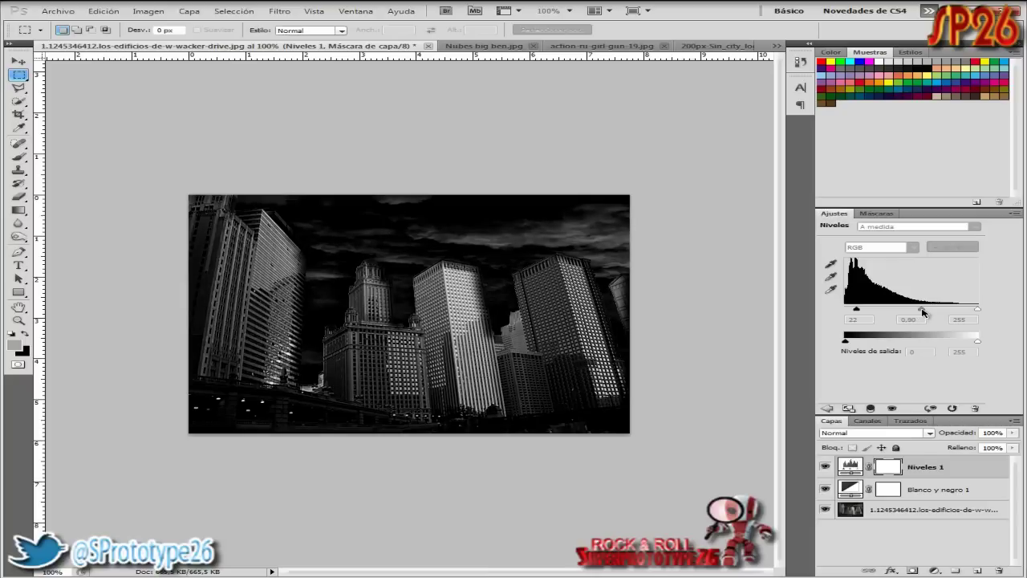
pyautogui.moveTo(856, 311); pyautogui.dragTo(860, 313)
# Step: Add a Curvas adjustment layer with a shadow point at input 25, output 23
pyautogui.click(935, 571)
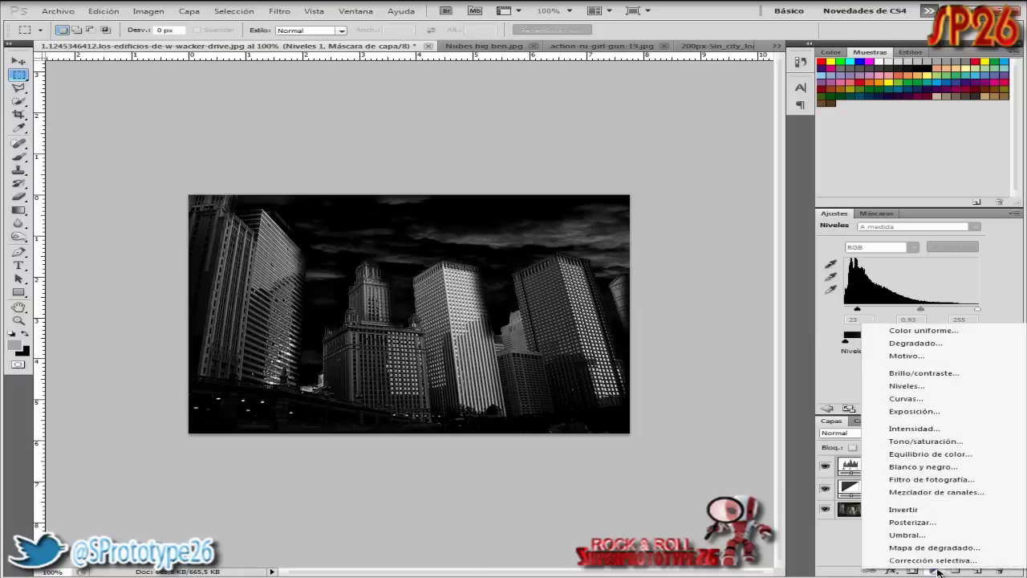
pyautogui.click(926, 398)
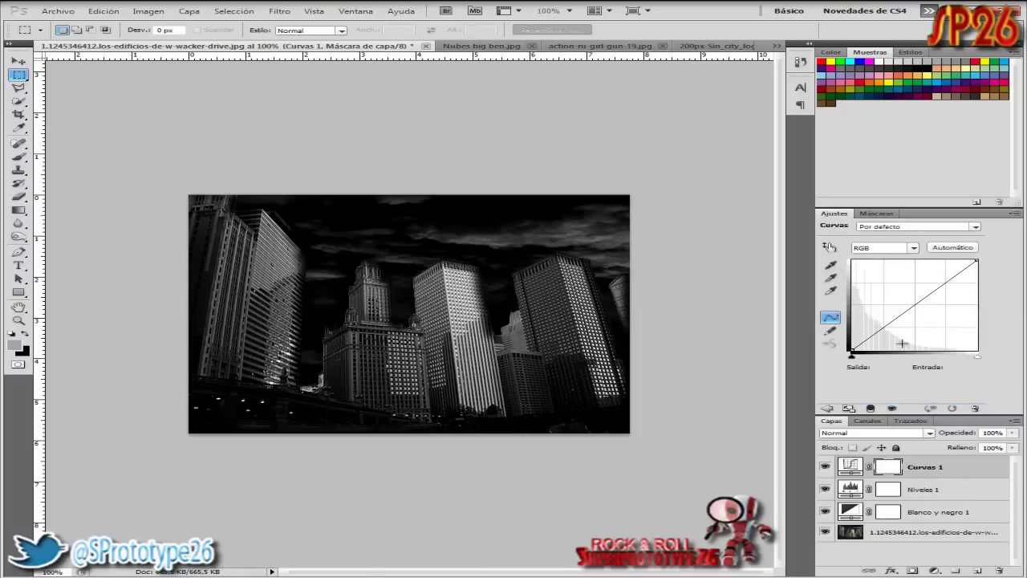
pyautogui.moveTo(887, 325); pyautogui.dragTo(863, 343)
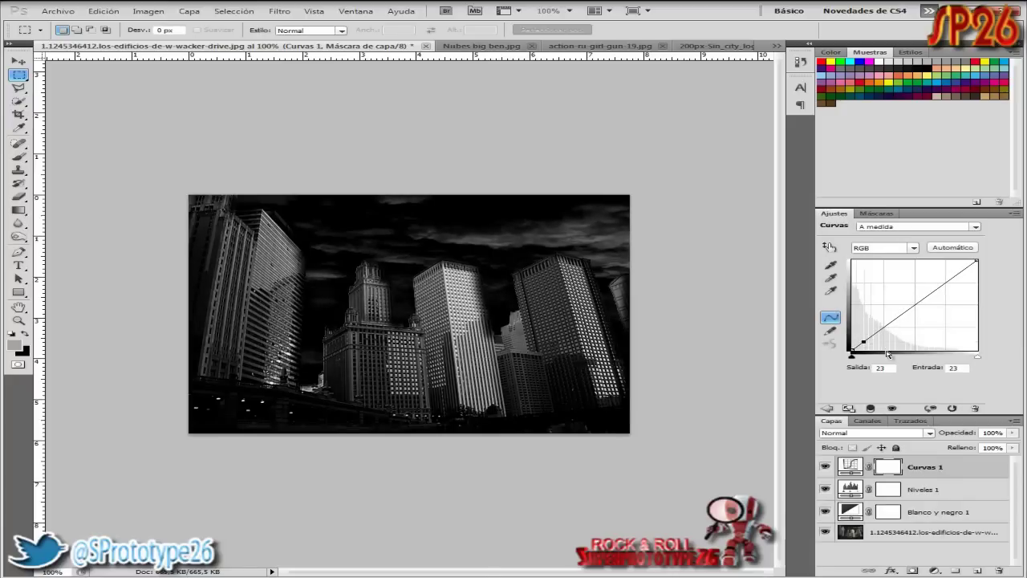
pyautogui.moveTo(864, 341); pyautogui.dragTo(865, 341)
# Step: Add a new top layer, Capa 1, and fill it with white at Normal mode, 100% opacity
pyautogui.click(977, 571)
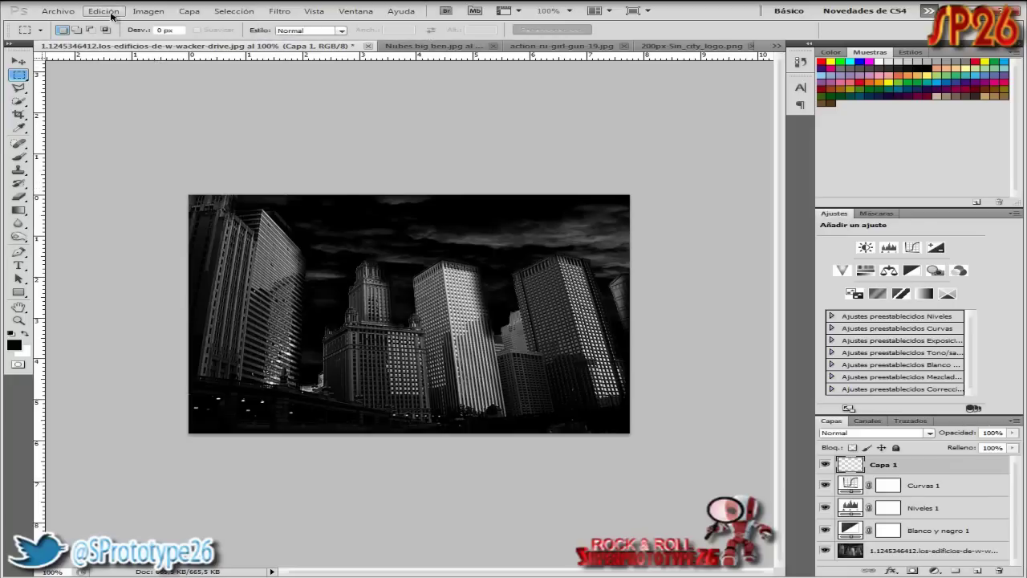
pyautogui.click(111, 13)
pyautogui.click(116, 162)
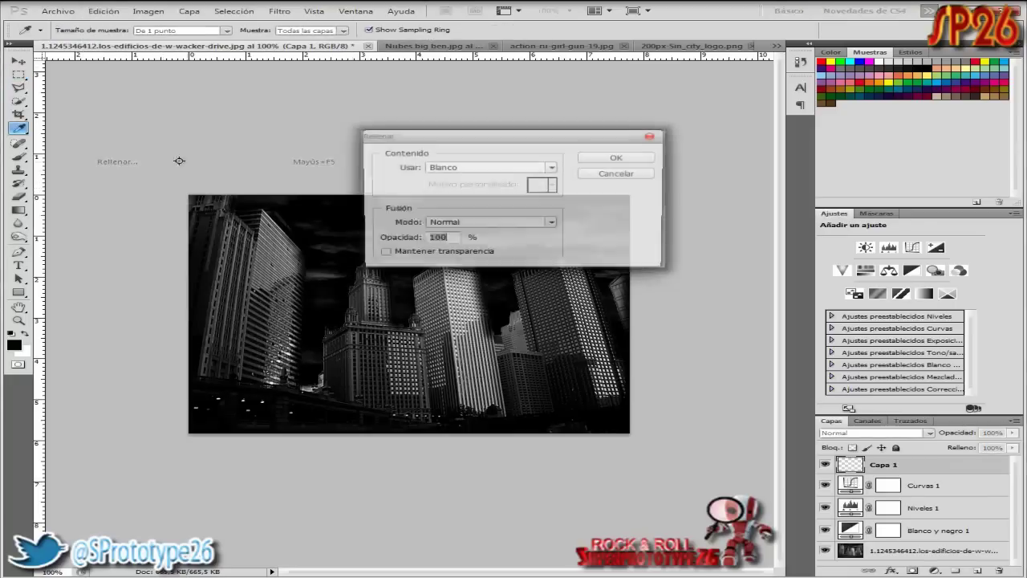
pyautogui.moveTo(430, 137); pyautogui.dragTo(420, 137)
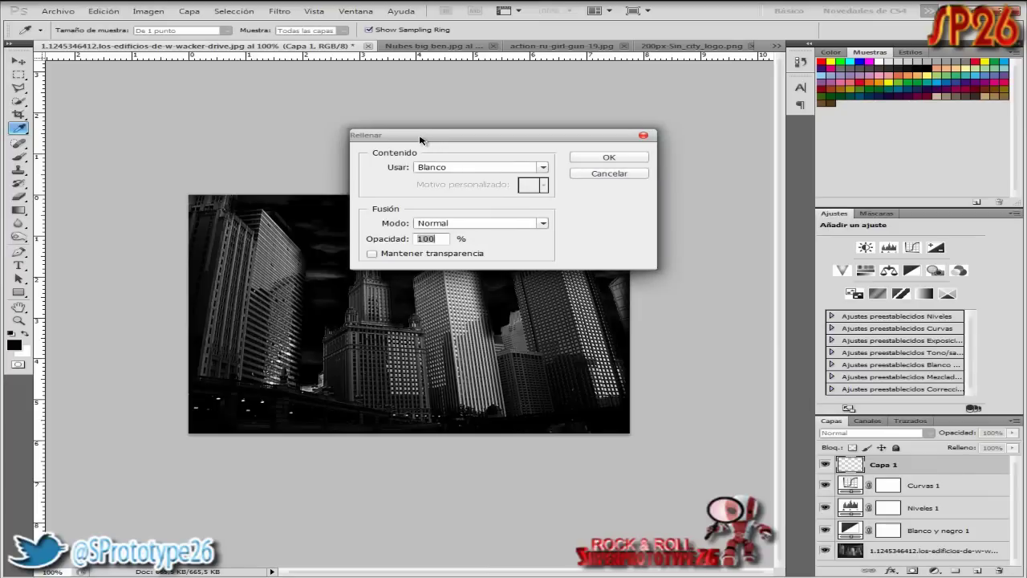
pyautogui.click(469, 169)
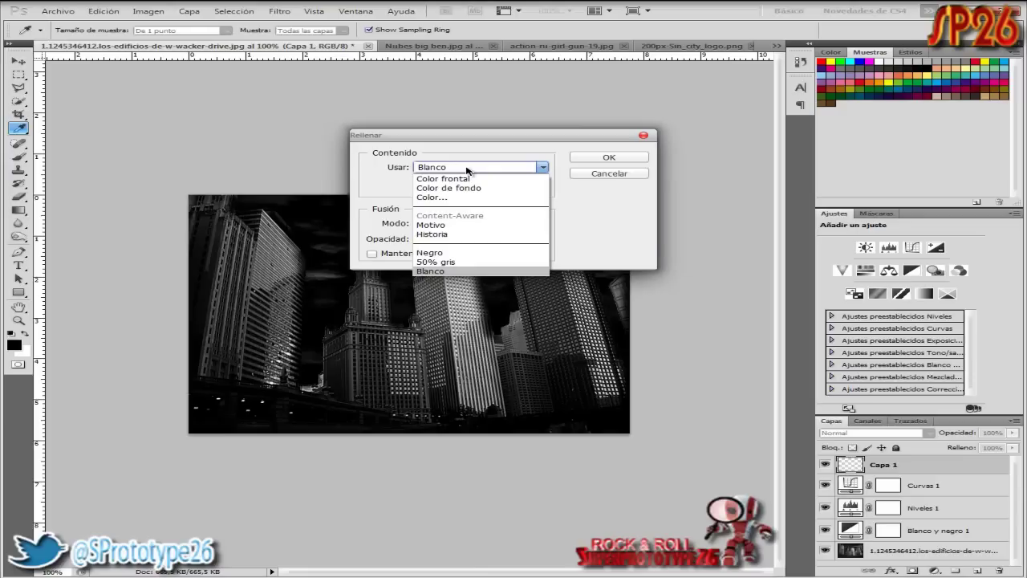
pyautogui.click(456, 271)
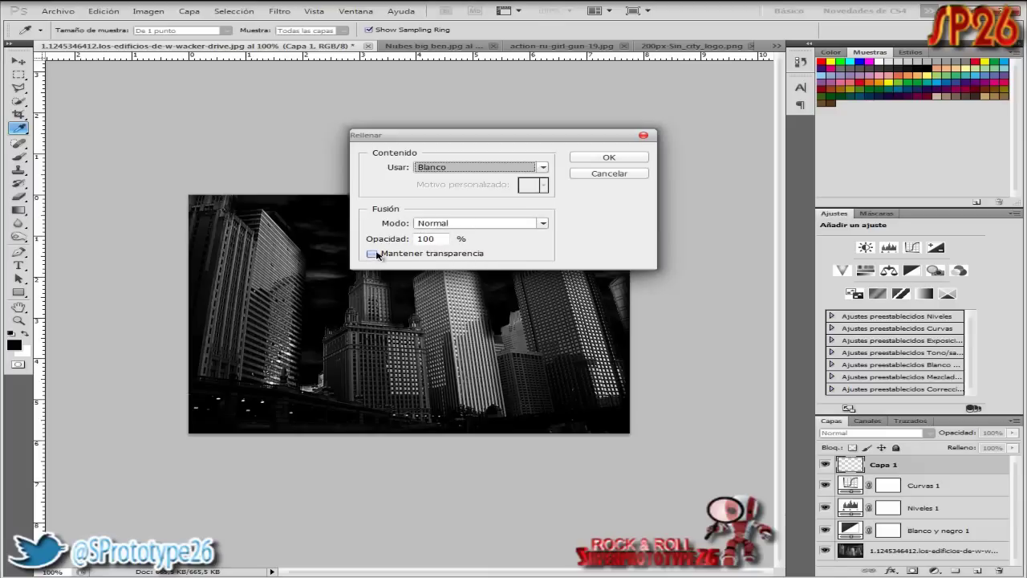
pyautogui.click(372, 253)
pyautogui.click(371, 253)
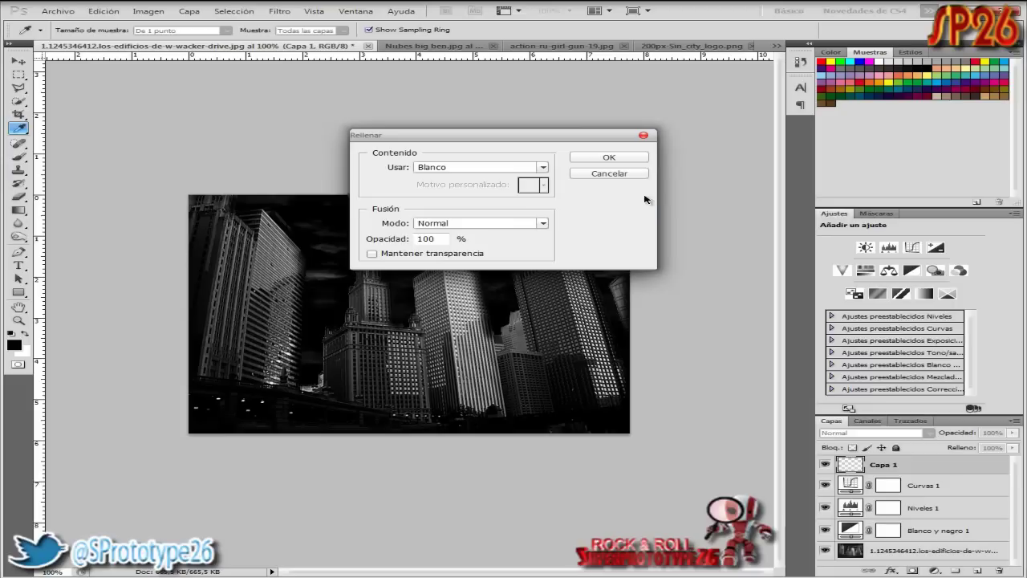
pyautogui.click(609, 159)
pyautogui.press('m')
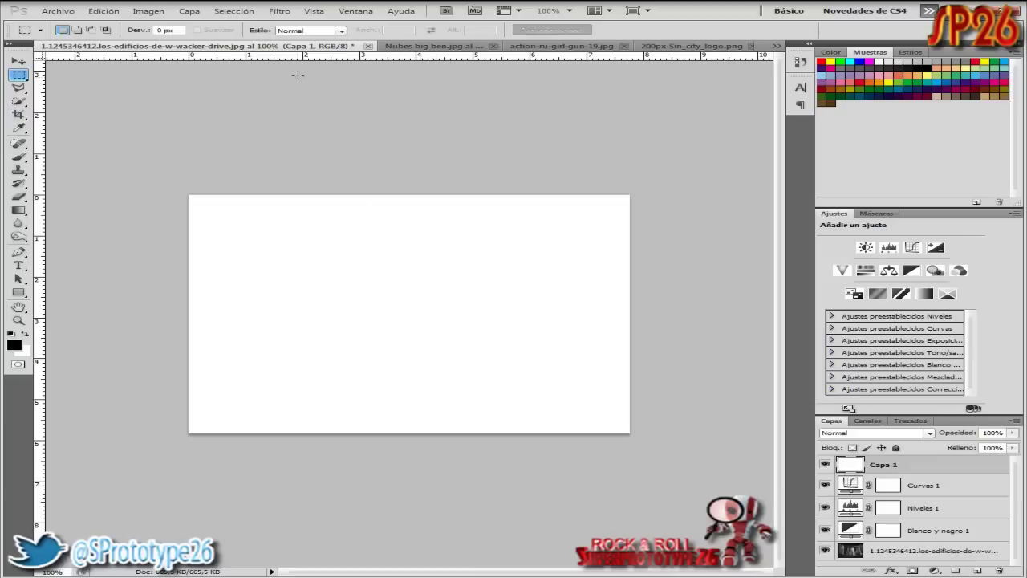
# Step: Apply coloured Gaussian Add Noise at 228.28% to Capa 1, with Monochromatic left off
pyautogui.click(279, 11)
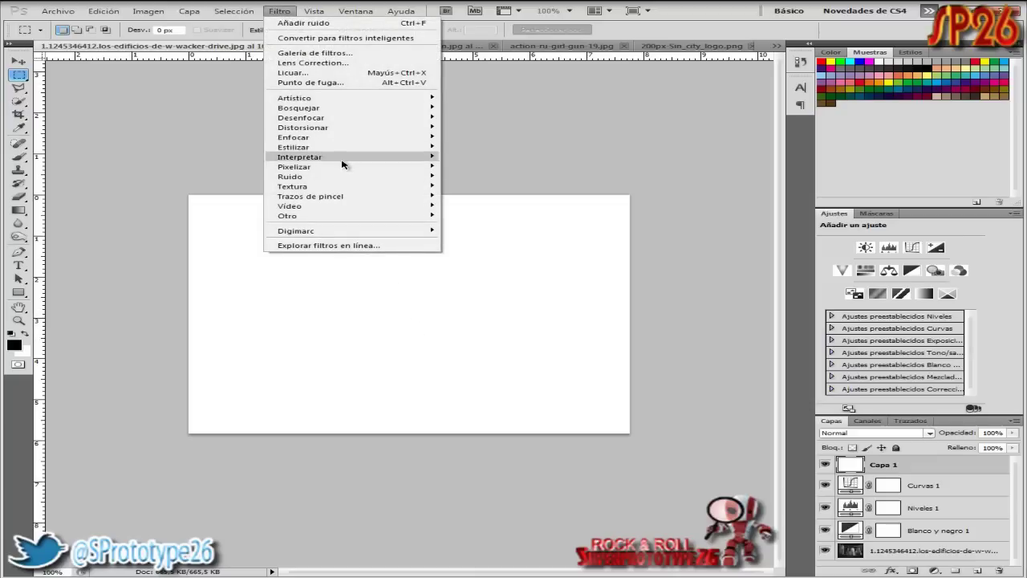
pyautogui.moveTo(291, 176)
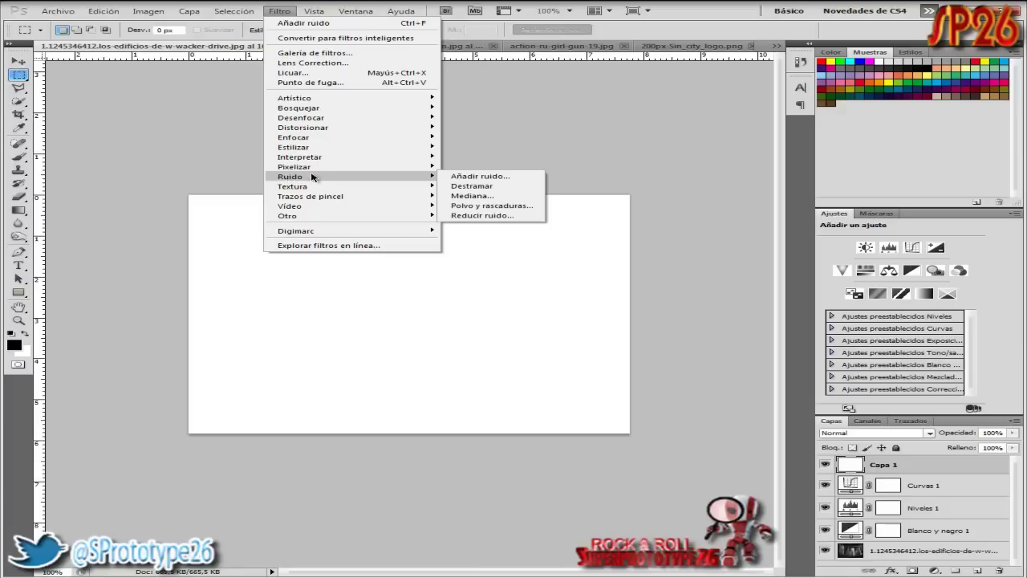
pyautogui.click(496, 177)
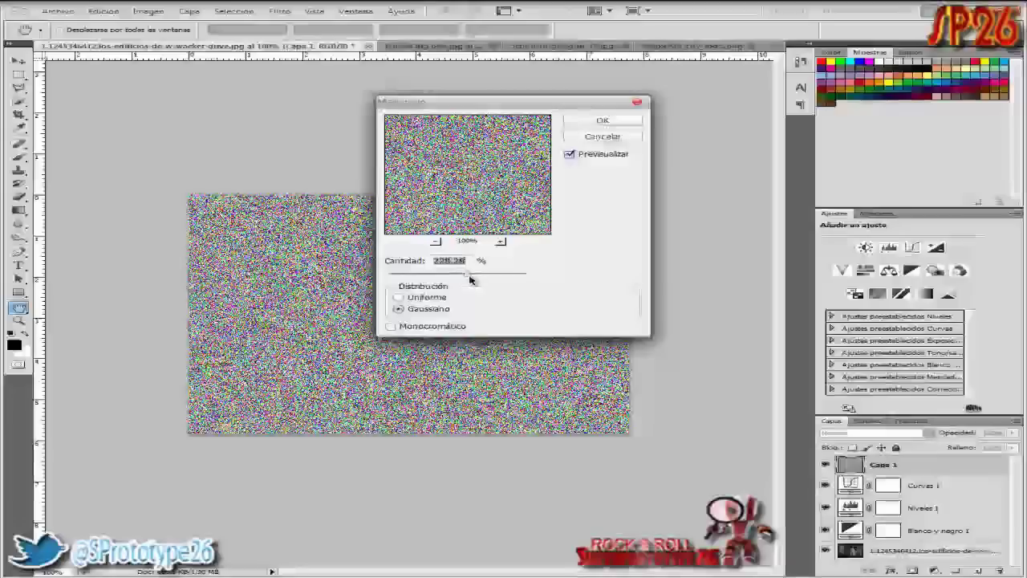
pyautogui.click(440, 327)
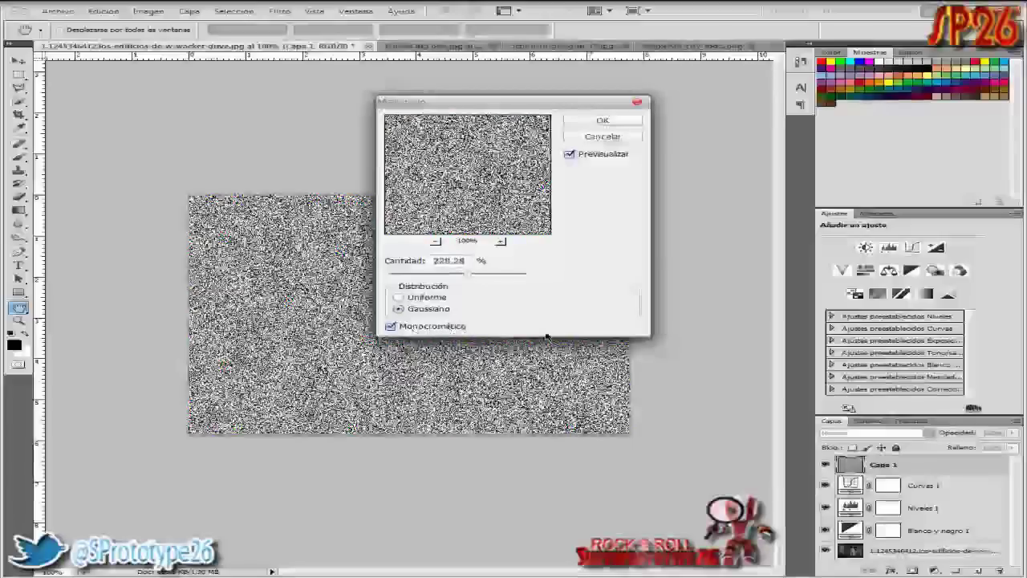
pyautogui.click(392, 326)
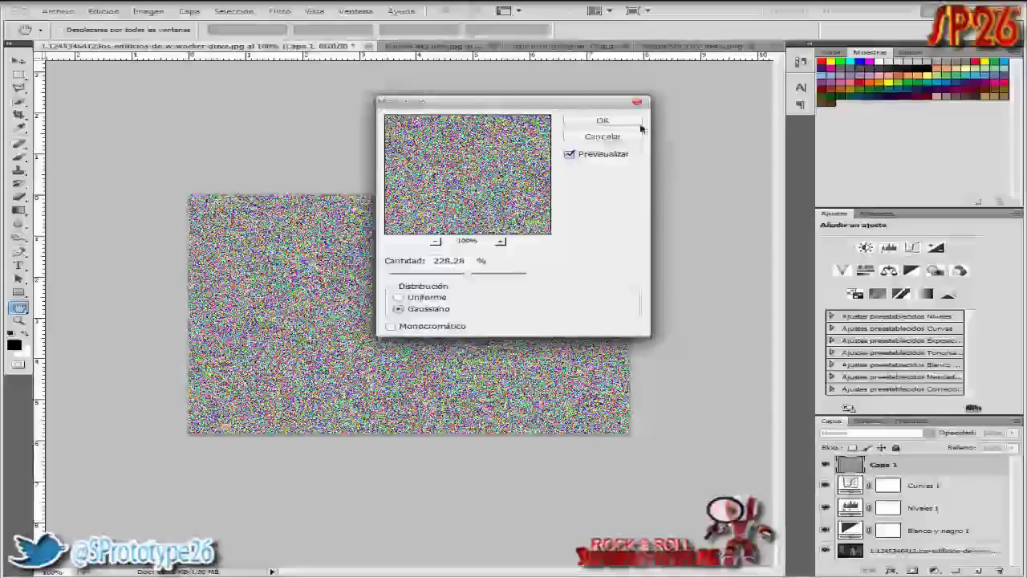
pyautogui.click(619, 121)
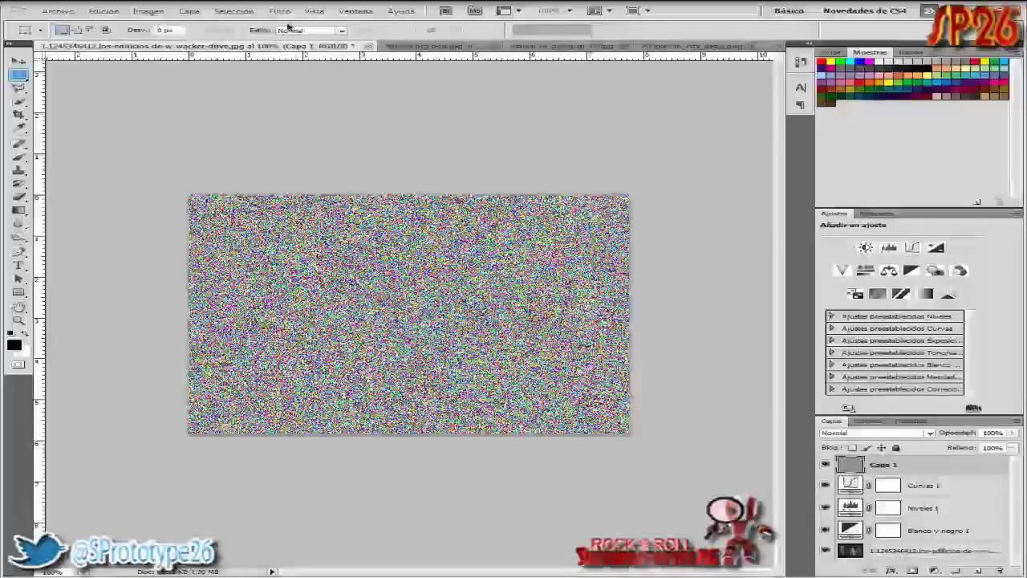
# Step: Apply a Motion Blur with a distance of 35 pixels to the noise layer
pyautogui.click(281, 11)
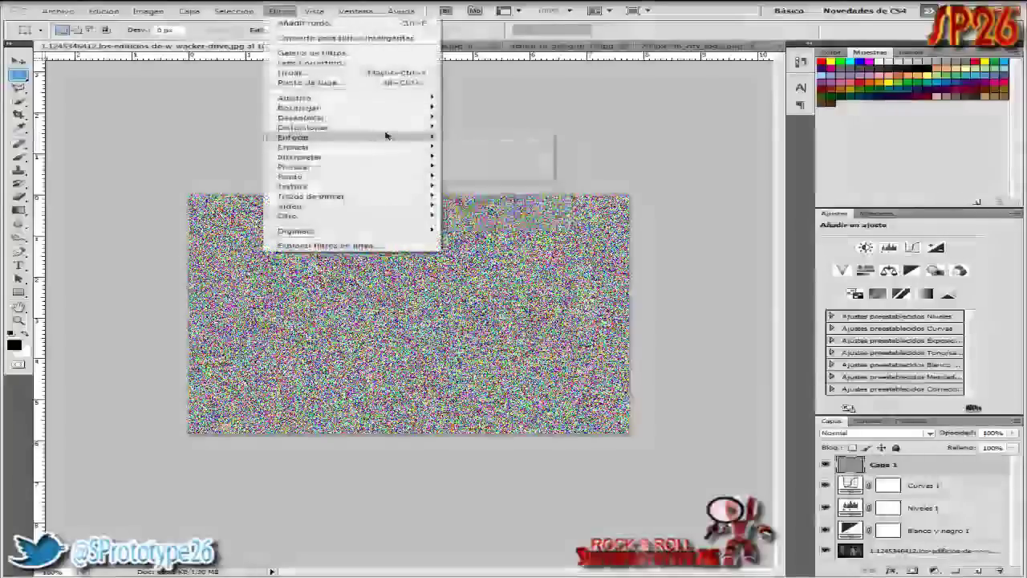
pyautogui.moveTo(301, 118)
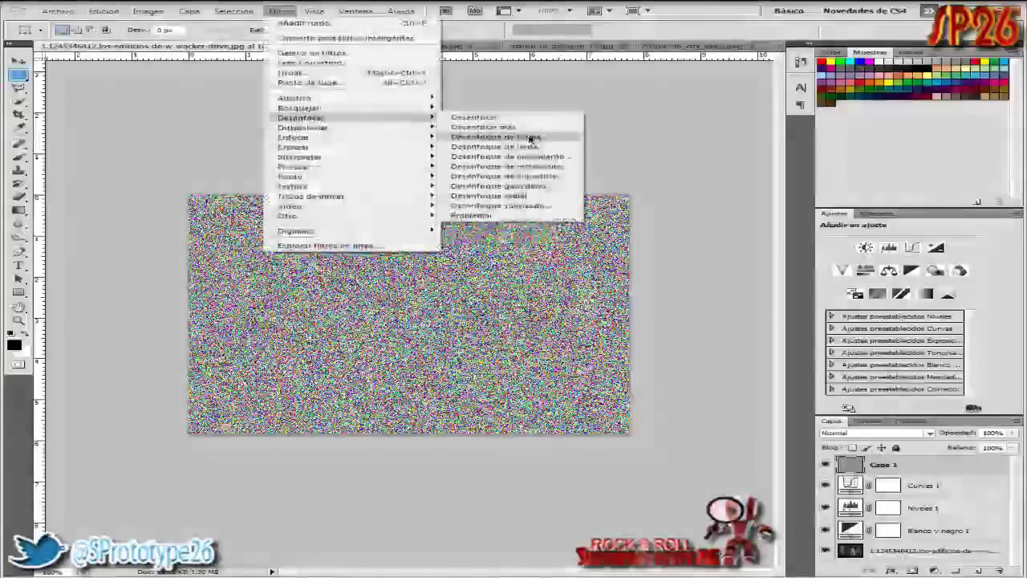
pyautogui.click(531, 156)
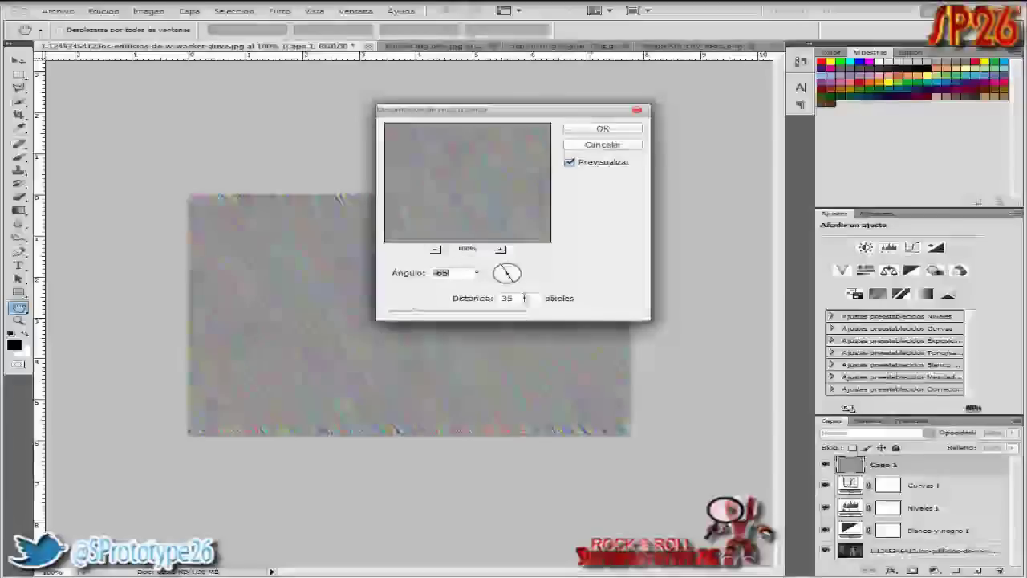
pyautogui.click(602, 131)
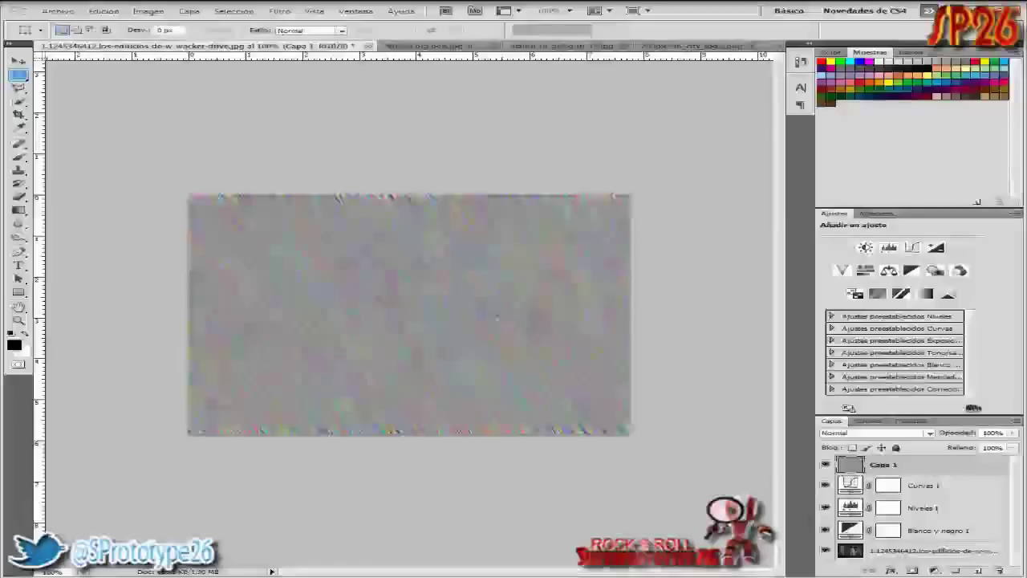
# Step: Posterize the blurred noise layer down to 4 levels
pyautogui.click(148, 10)
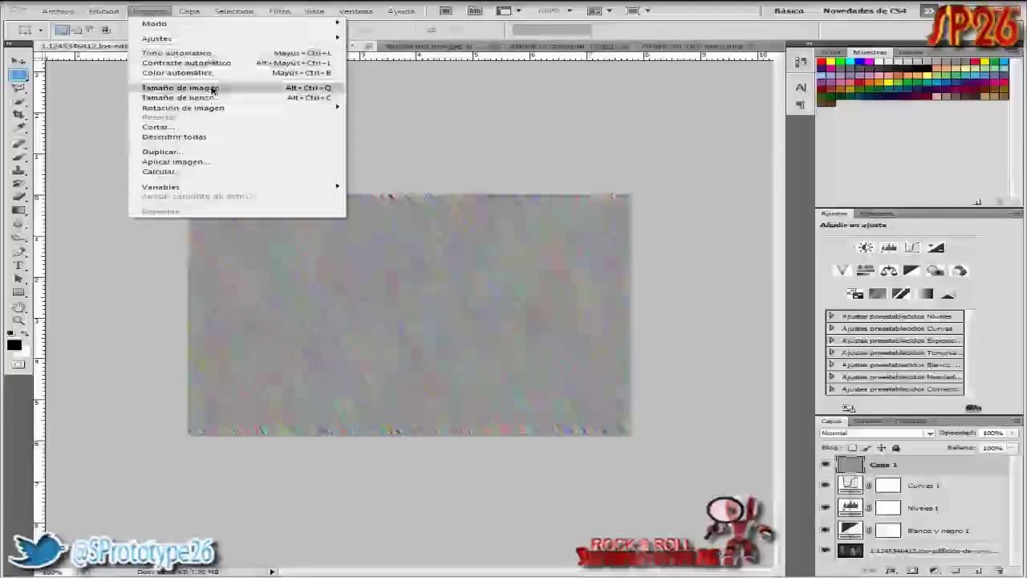
pyautogui.moveTo(157, 37)
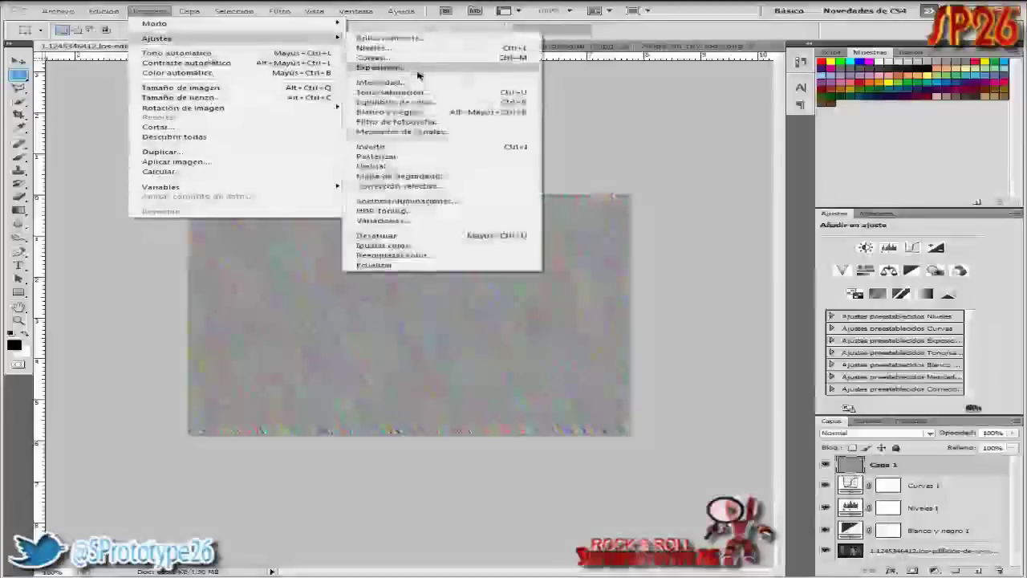
pyautogui.click(422, 157)
pyautogui.moveTo(519, 190); pyautogui.dragTo(365, 190)
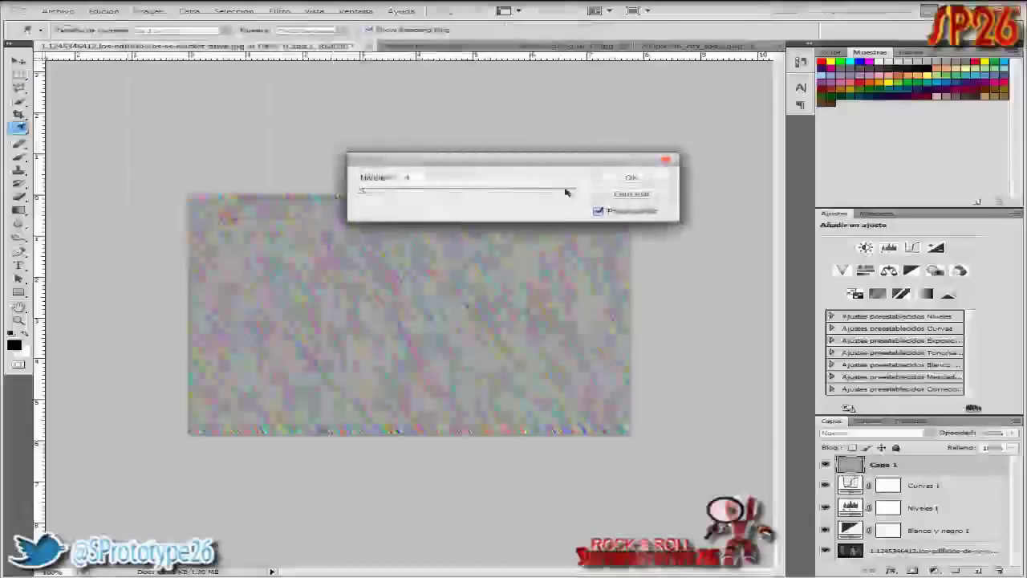
pyautogui.click(628, 178)
pyautogui.press('m')
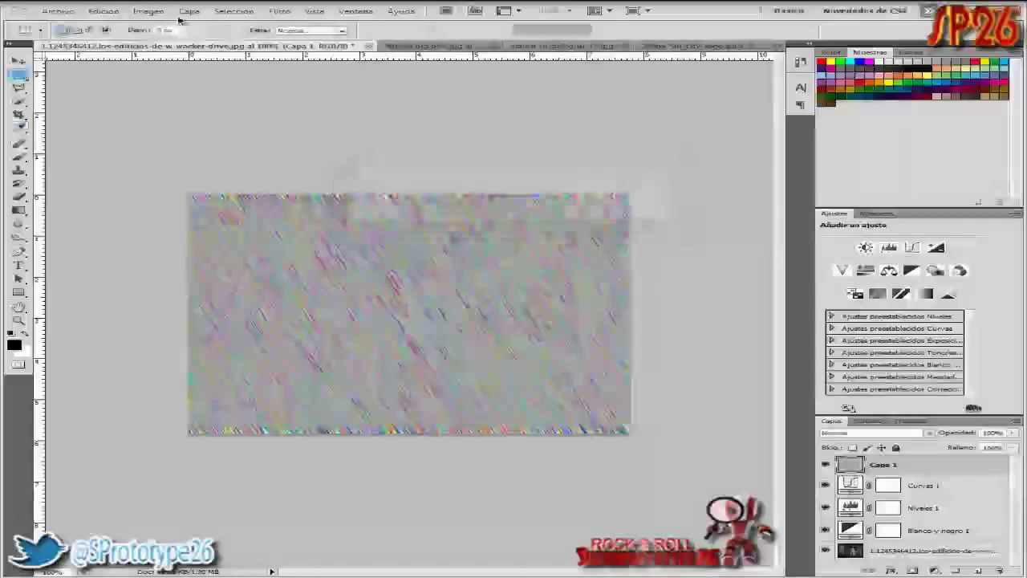
pyautogui.click(157, 13)
pyautogui.moveTo(157, 38)
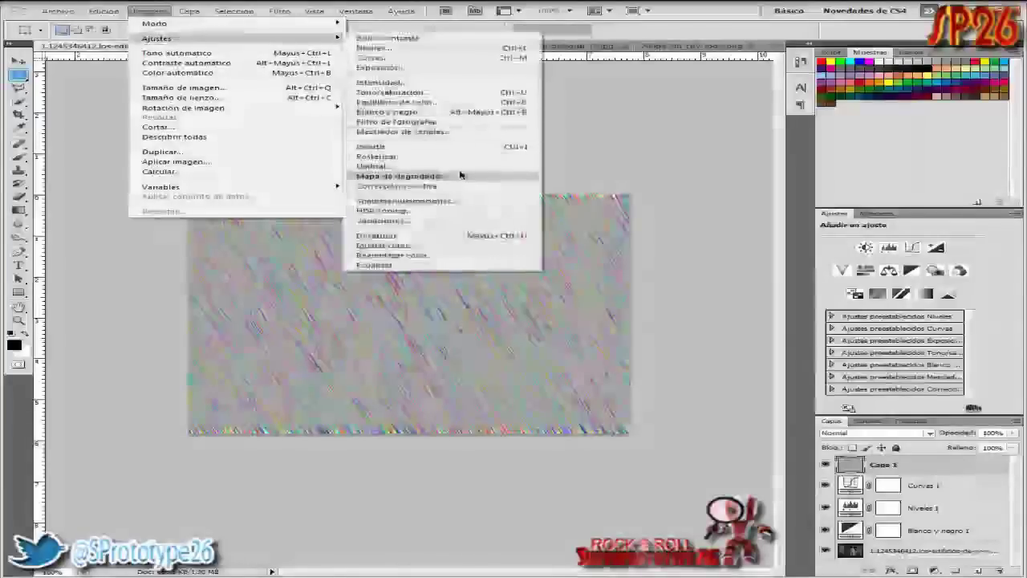
# Step: Apply a Threshold at level 156 to turn the streaks stark black and white
pyautogui.click(457, 167)
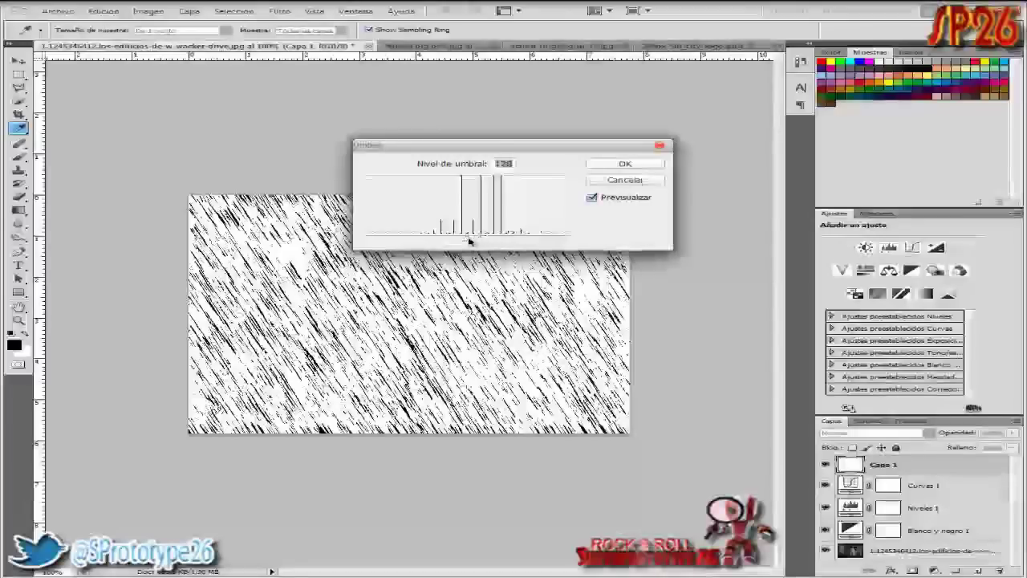
pyautogui.moveTo(469, 241)
pyautogui.mouseDown()
pyautogui.moveTo(508, 242)
pyautogui.moveTo(494, 241)
pyautogui.mouseUp()
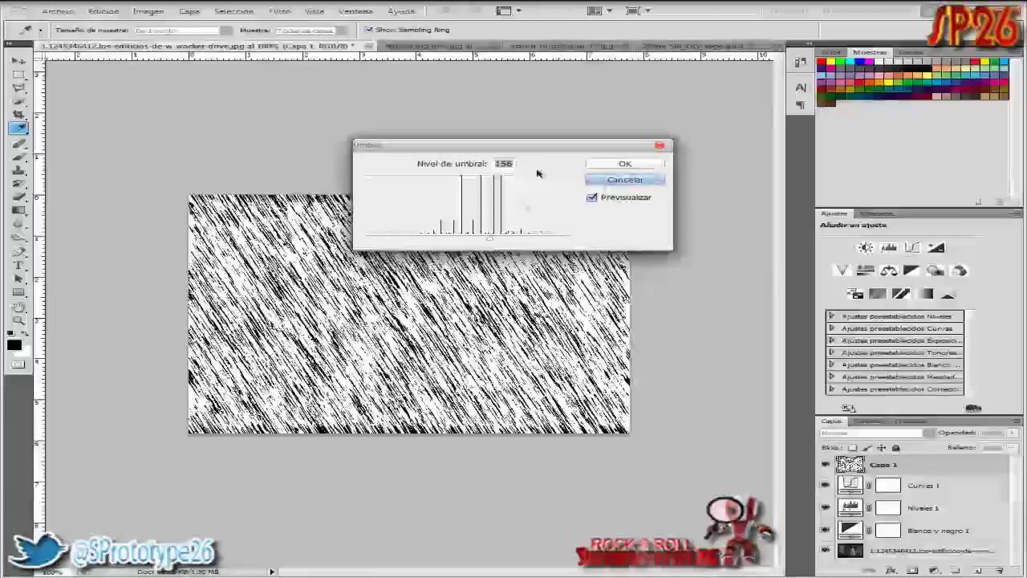
pyautogui.click(633, 165)
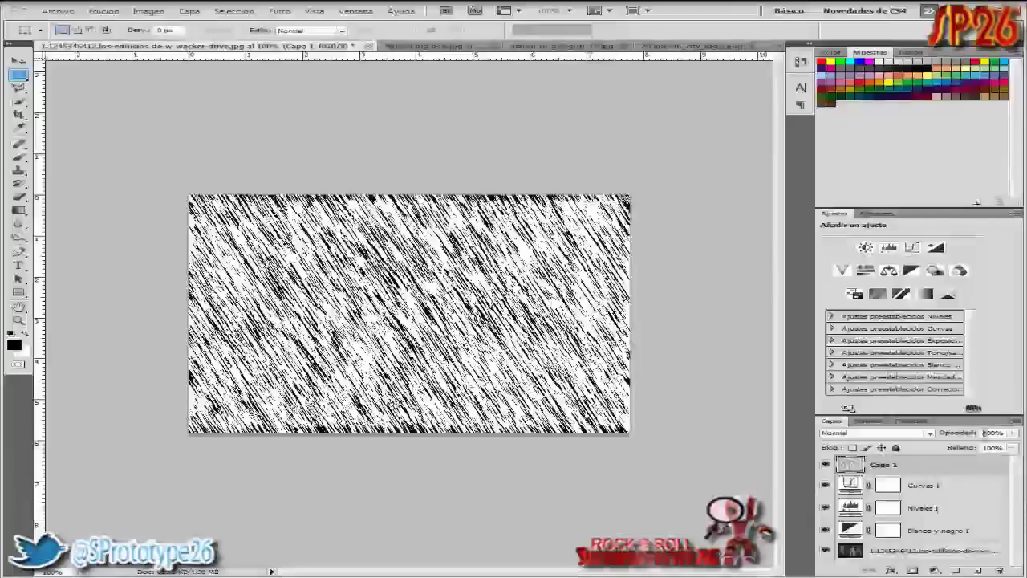
pyautogui.click(1012, 433)
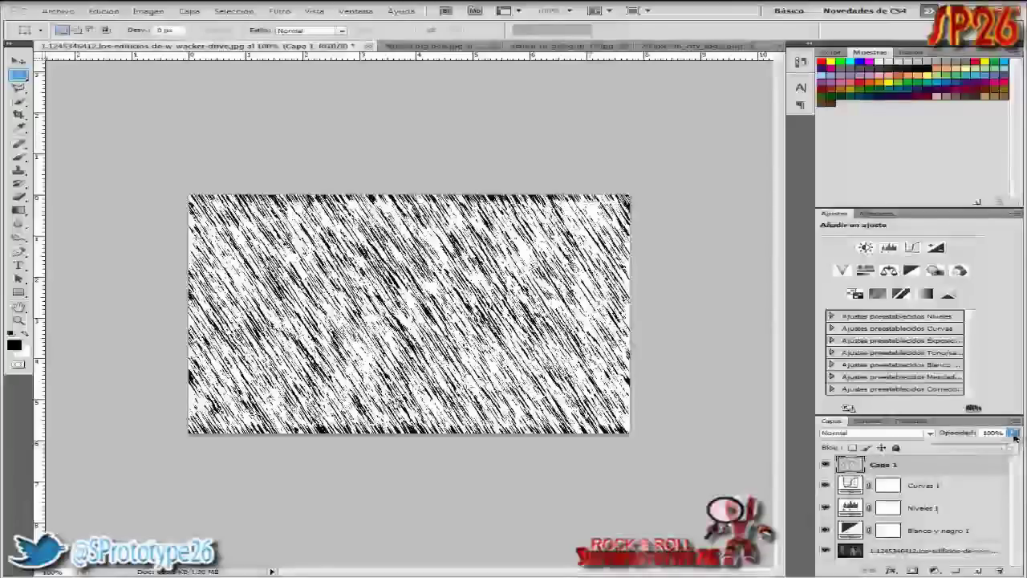
# Step: Lower the rain layer's opacity to about 48% and pick an initial blend mode
pyautogui.moveTo(1013, 448); pyautogui.dragTo(972, 447)
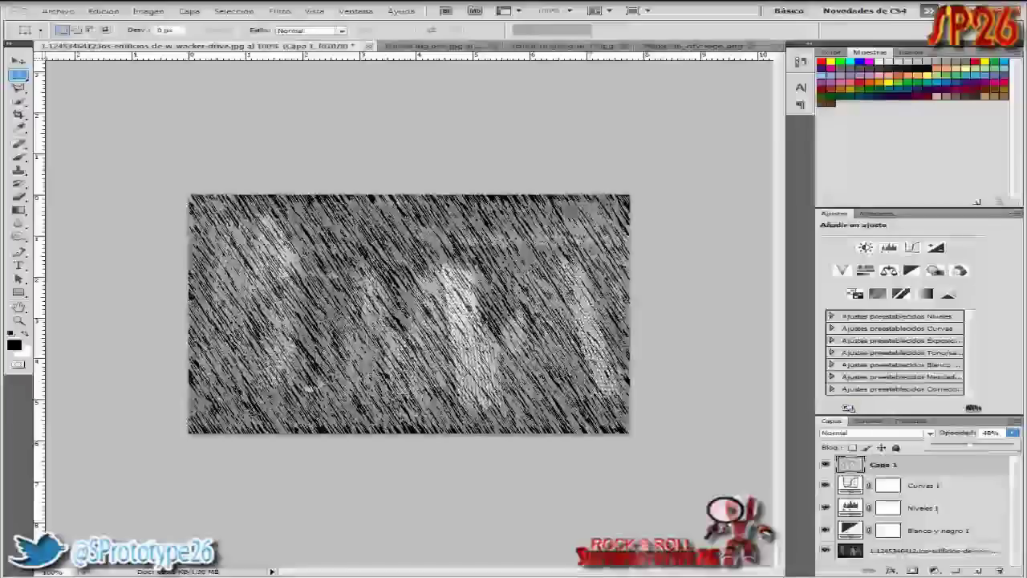
pyautogui.click(930, 435)
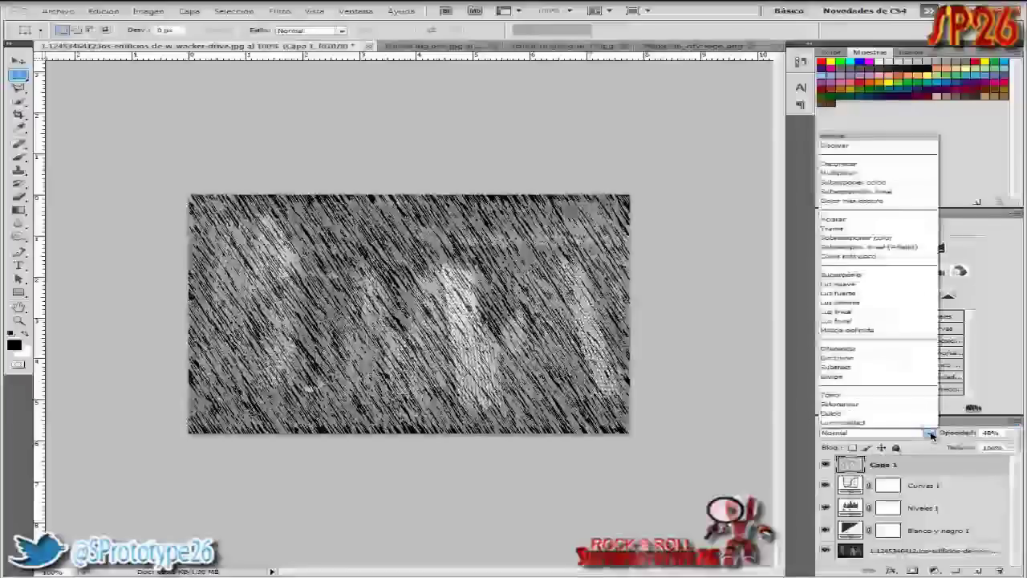
pyautogui.click(931, 434)
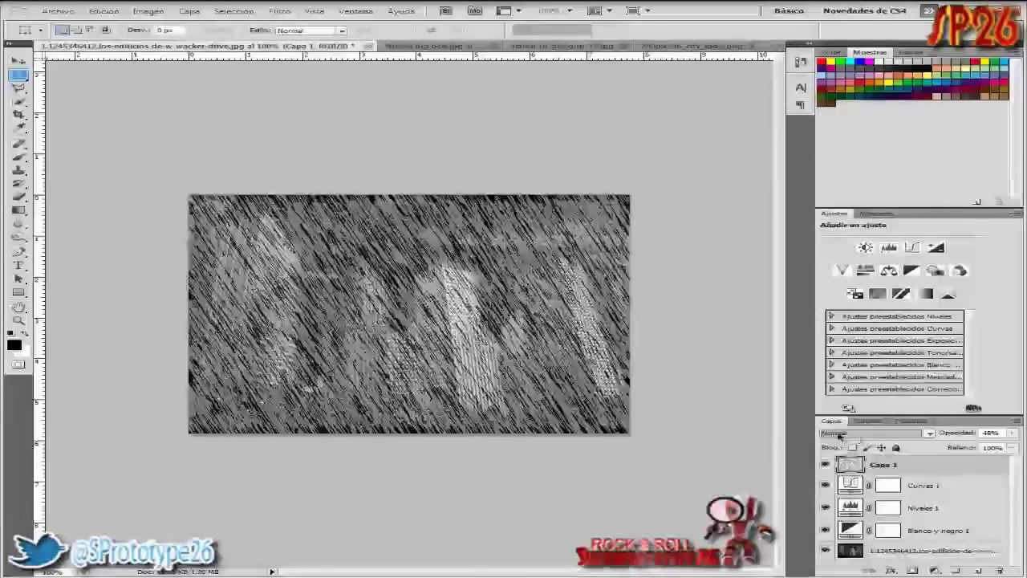
pyautogui.click(897, 434)
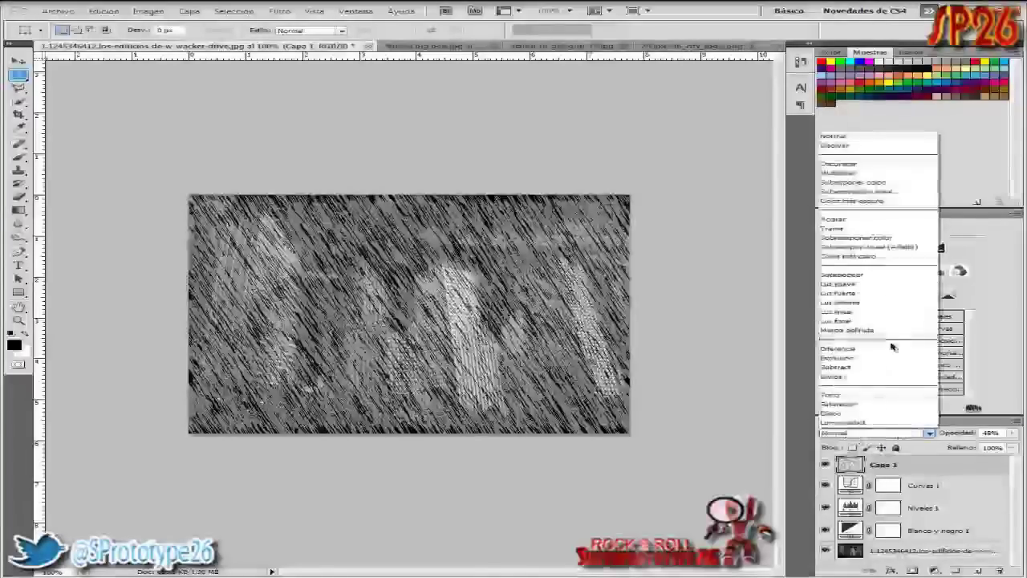
pyautogui.click(868, 153)
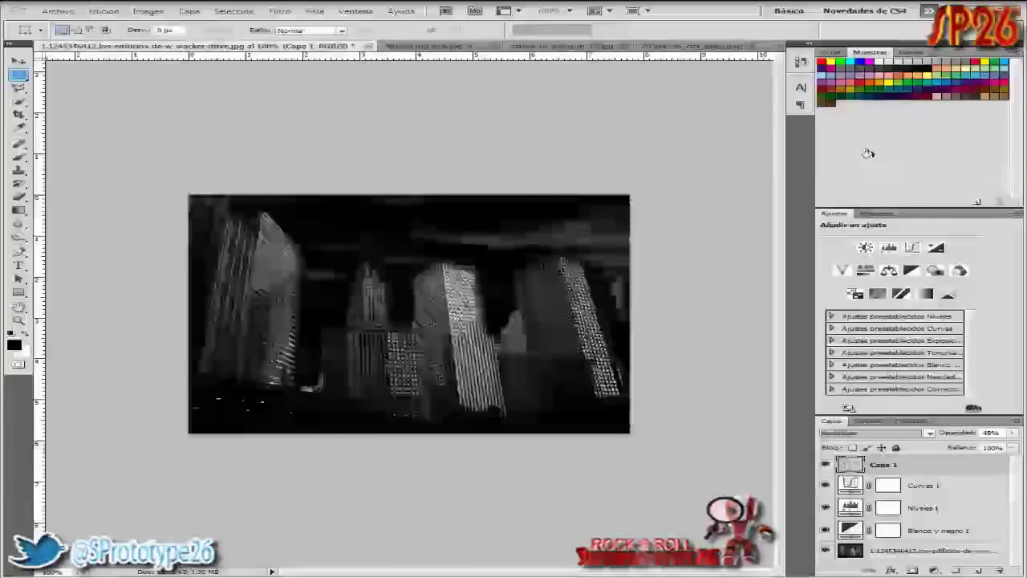
# Step: Preview blend modes on the rain layer and settle on a contrast light mode like Luz fuerte
pyautogui.press('Down')
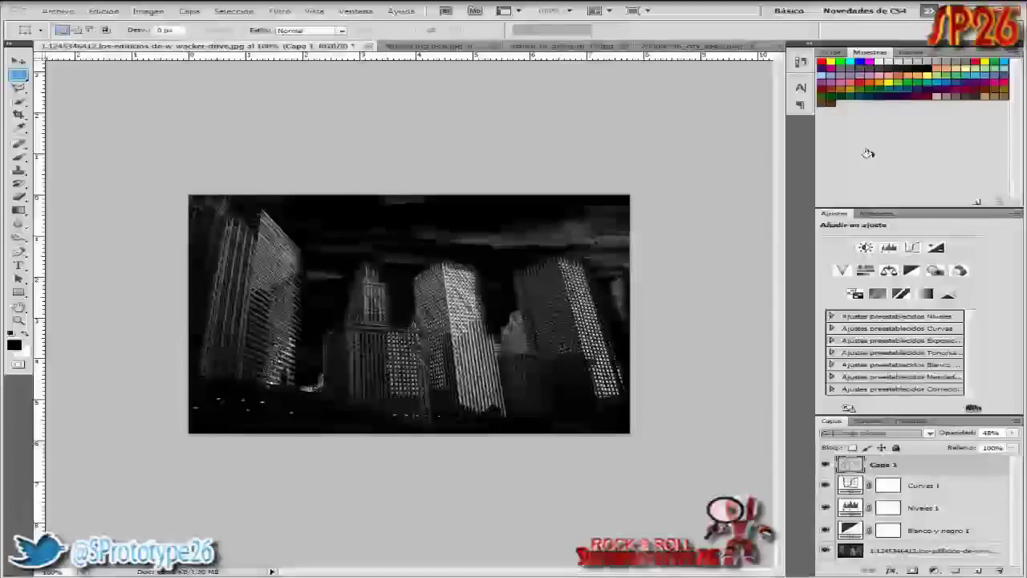
pyautogui.press('Down')
pyautogui.press('Down')
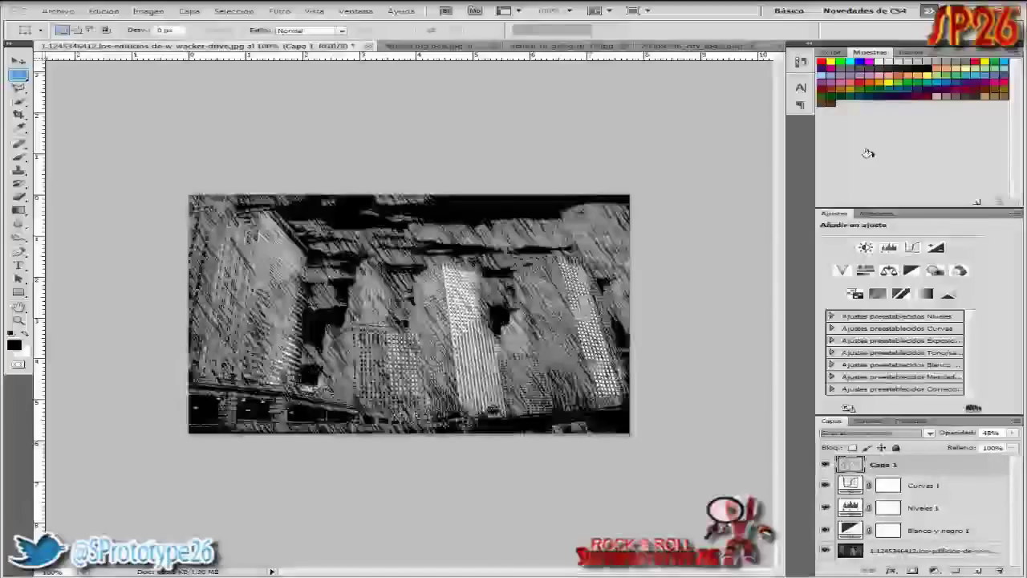
pyautogui.press('Down')
pyautogui.press('Down')
pyautogui.press('Down')
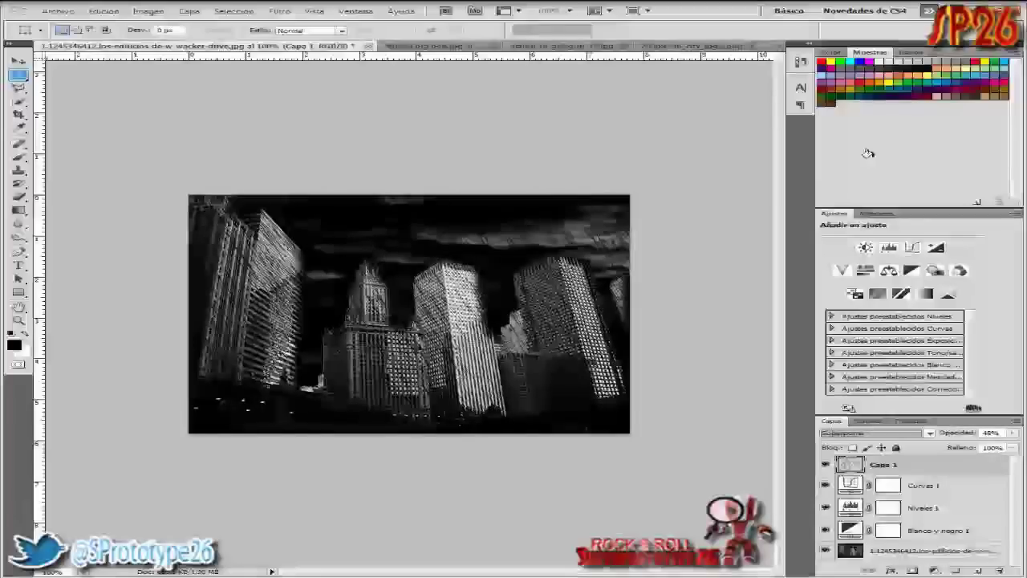
pyautogui.press('Down')
pyautogui.press('Down')
pyautogui.press('Down')
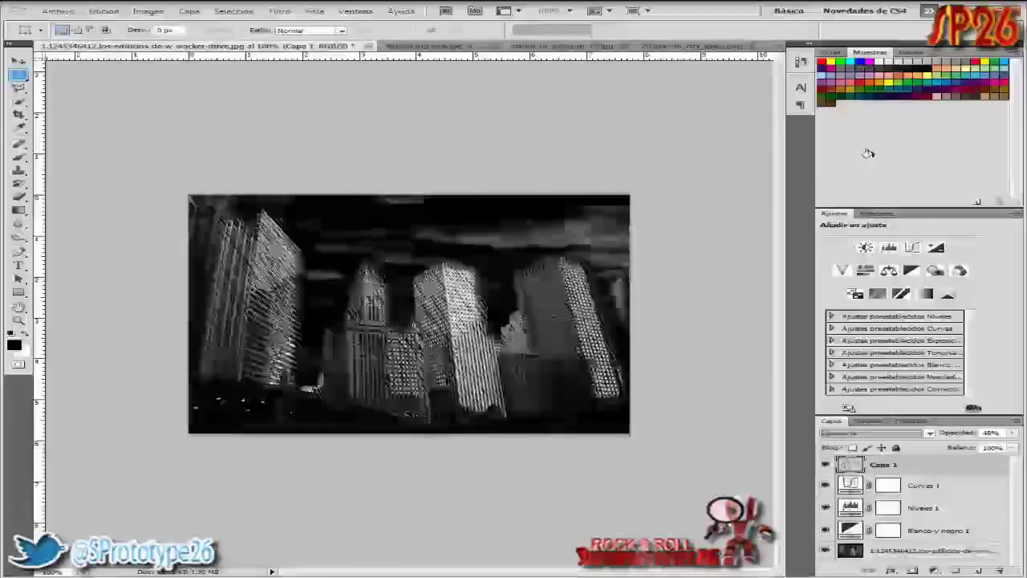
pyautogui.press('Down')
pyautogui.press('Down')
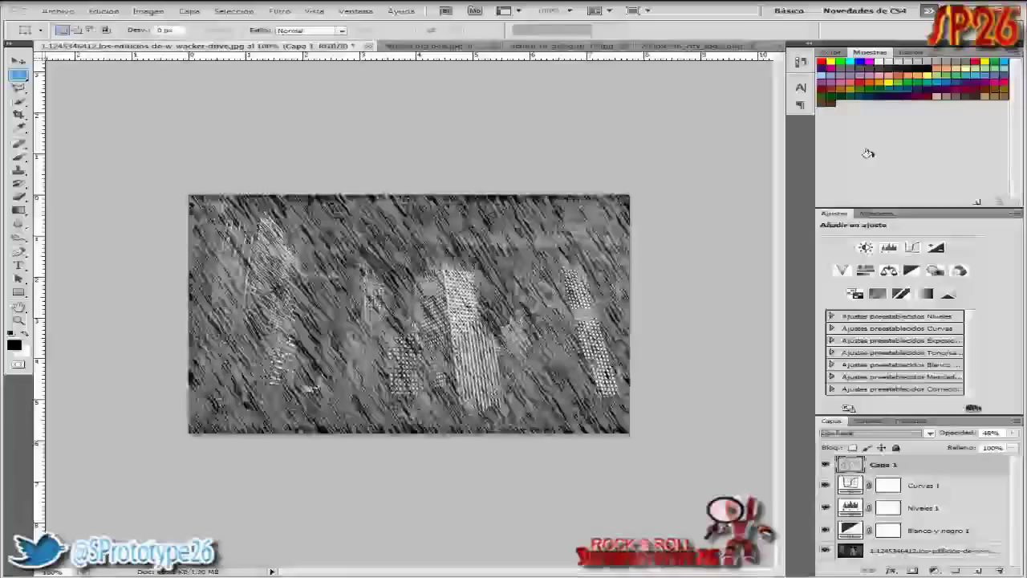
pyautogui.press('Down')
pyautogui.press('Down')
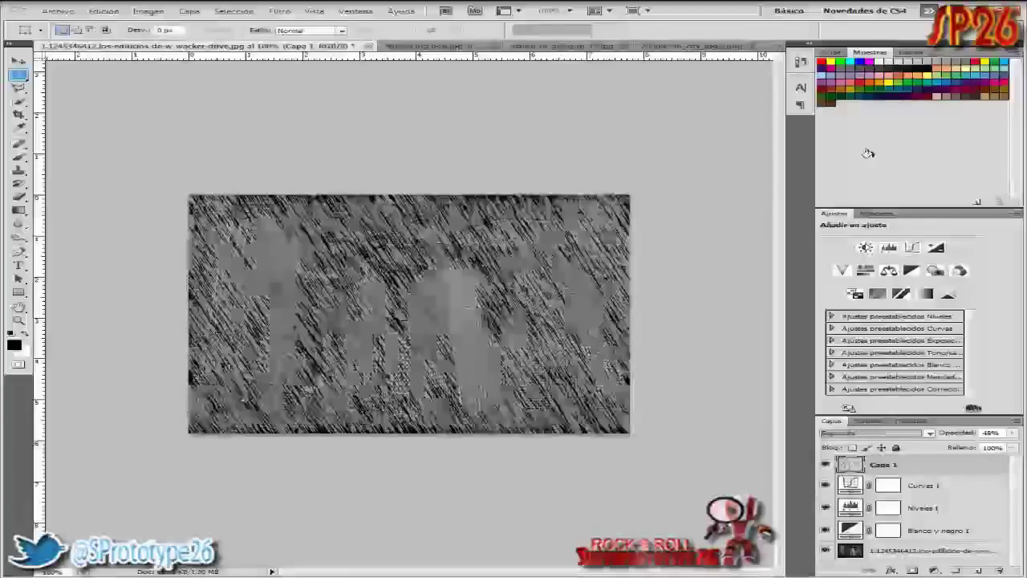
pyautogui.press('Down')
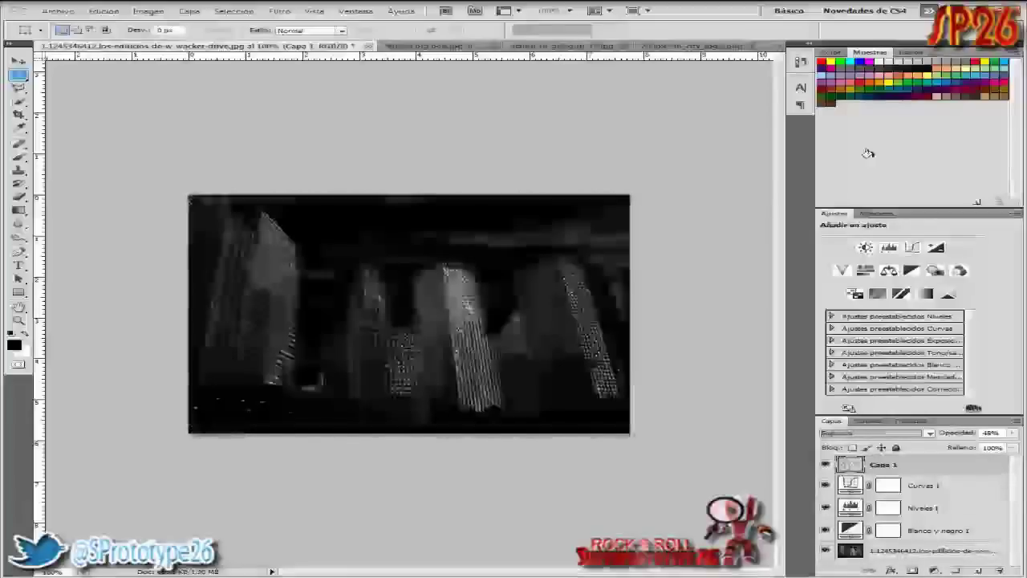
pyautogui.press('Down')
pyautogui.press('Down')
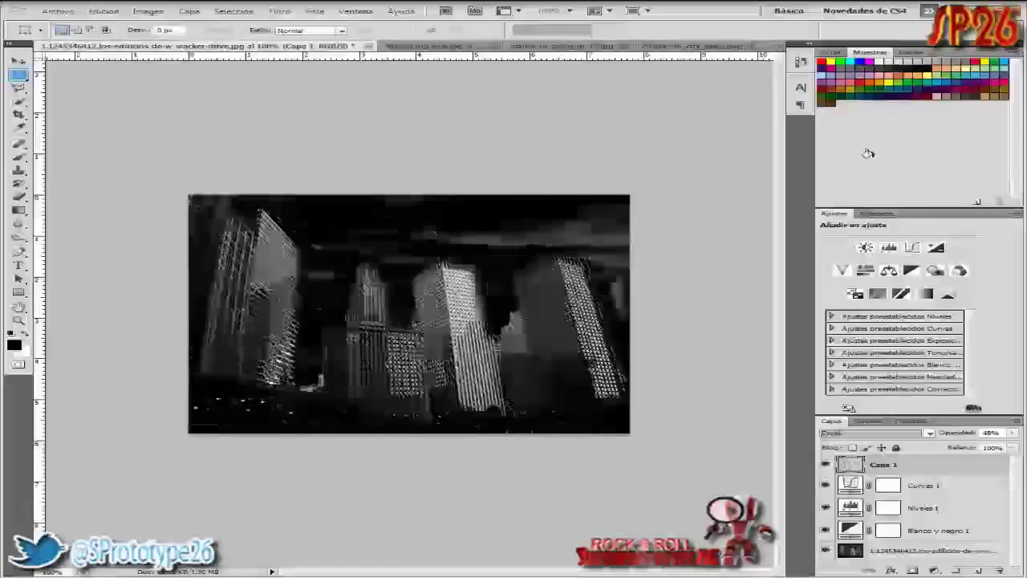
pyautogui.press('Down')
pyautogui.press('Down')
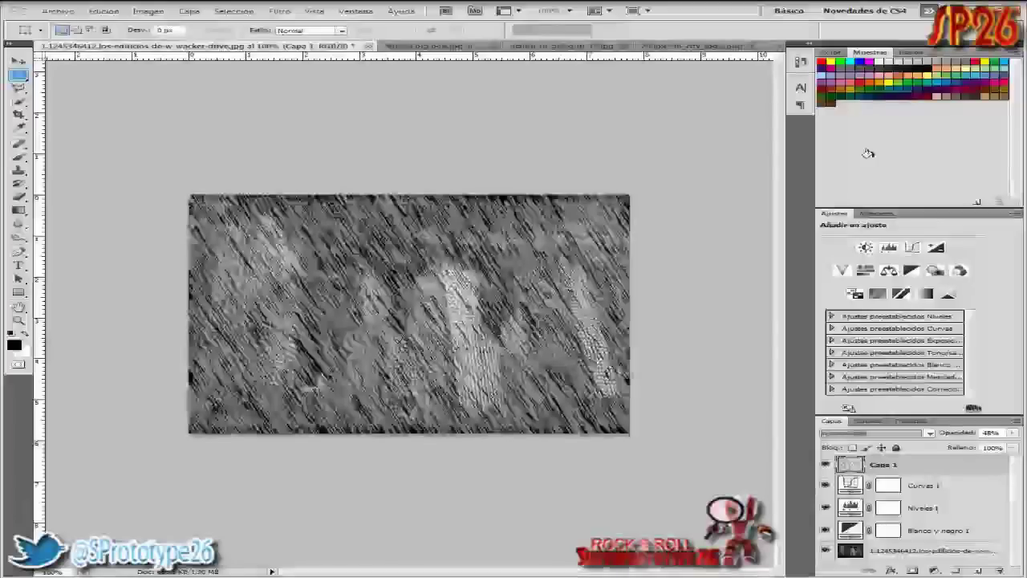
pyautogui.press('Down')
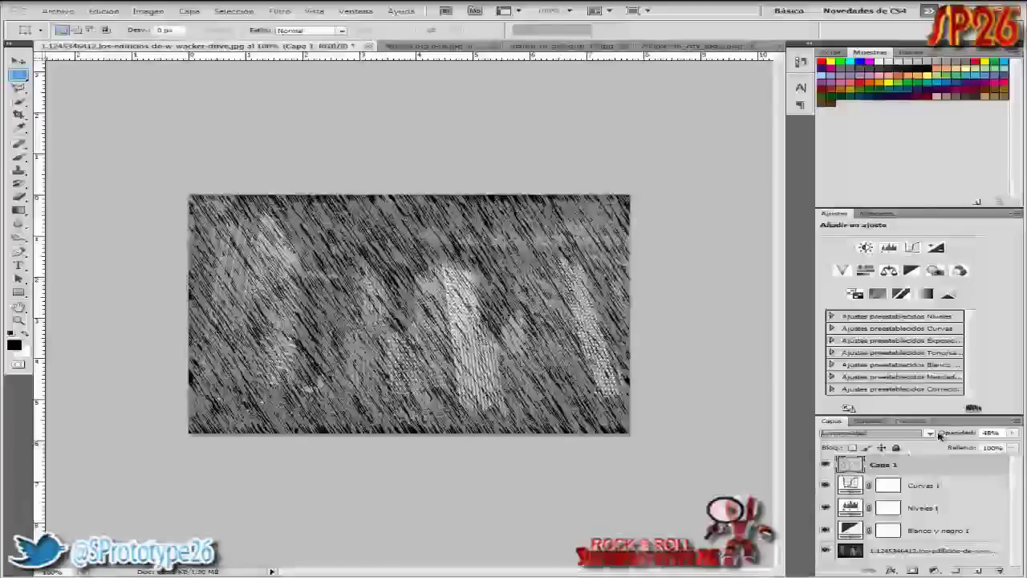
pyautogui.click(931, 432)
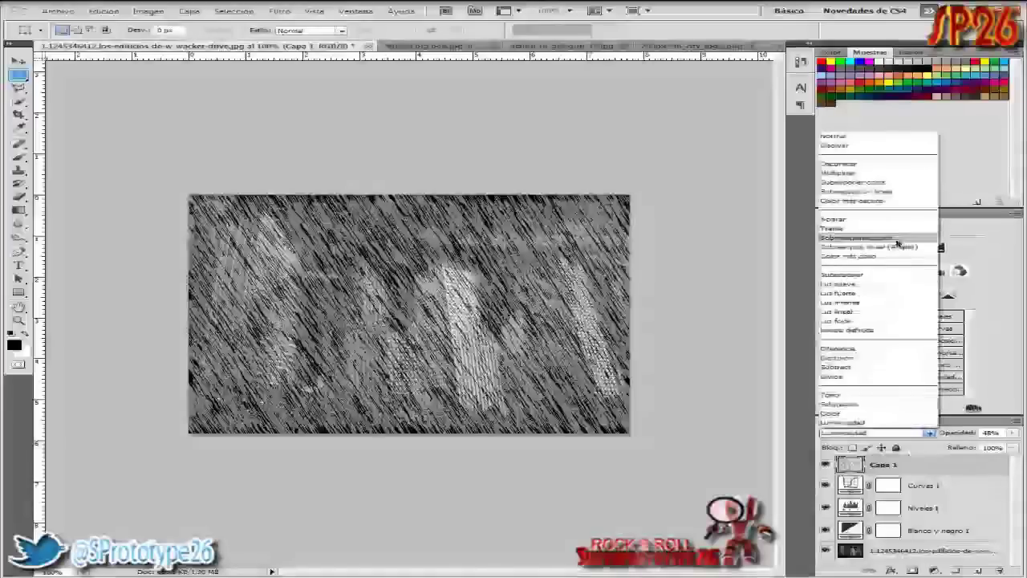
pyautogui.click(871, 293)
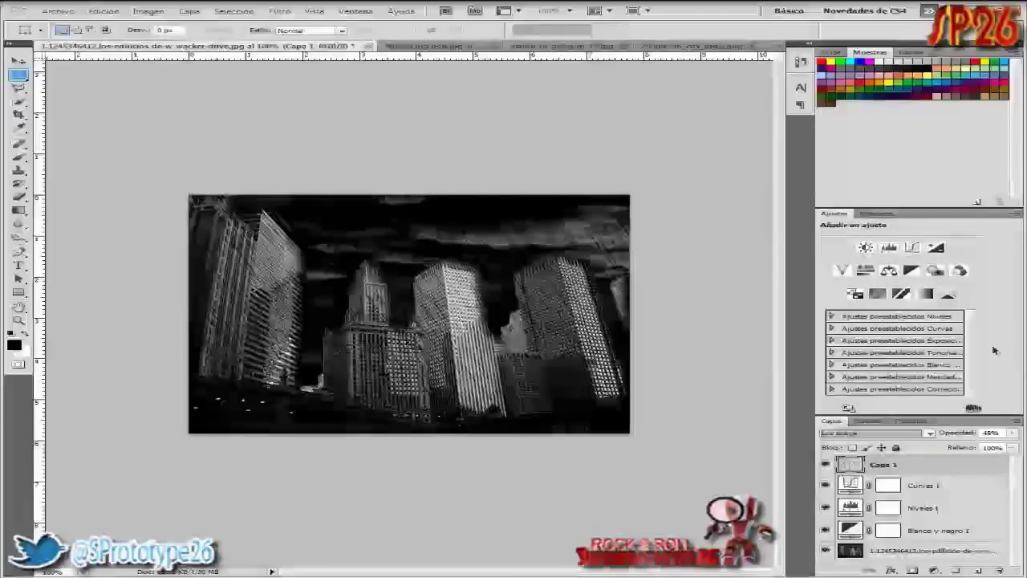
# Step: Set the rain layer Capa 1's opacity to 43%
pyautogui.click(1011, 434)
pyautogui.moveTo(970, 433)
pyautogui.mouseDown()
pyautogui.moveTo(1023, 448)
pyautogui.moveTo(963, 448)
pyautogui.mouseUp()
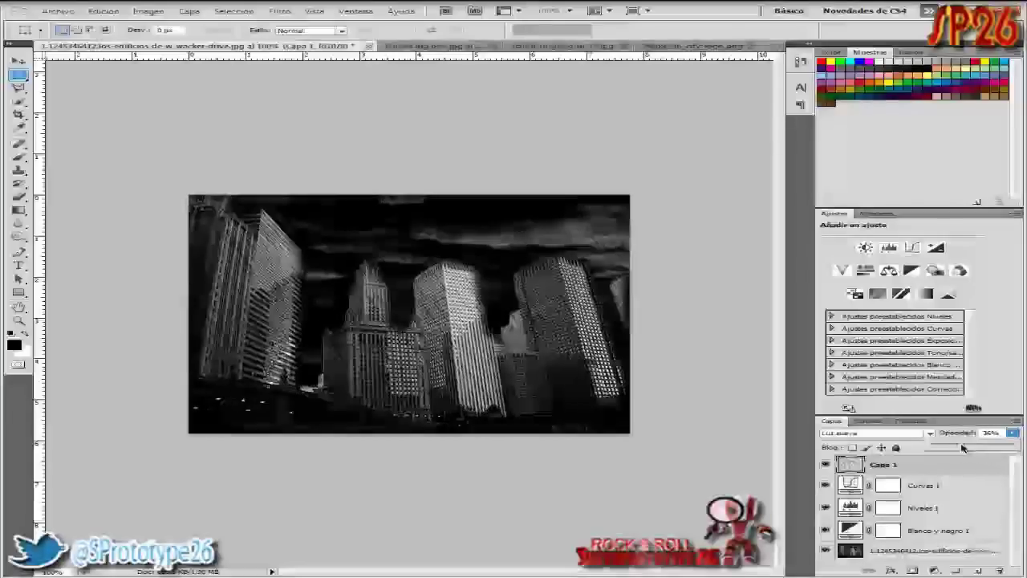
pyautogui.moveTo(962, 450); pyautogui.dragTo(970, 450)
pyautogui.moveTo(967, 449); pyautogui.dragTo(968, 449)
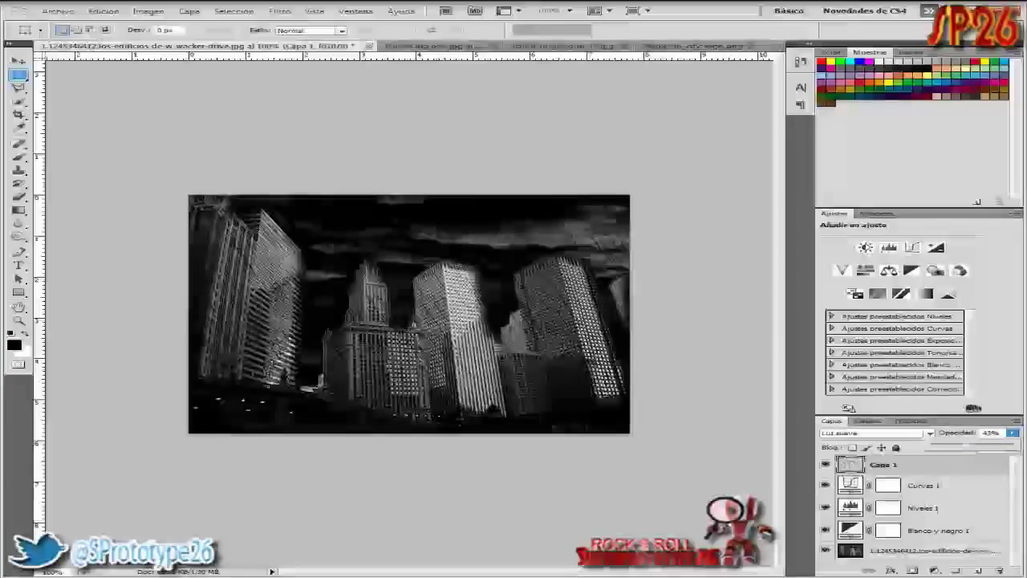
pyautogui.click(1017, 362)
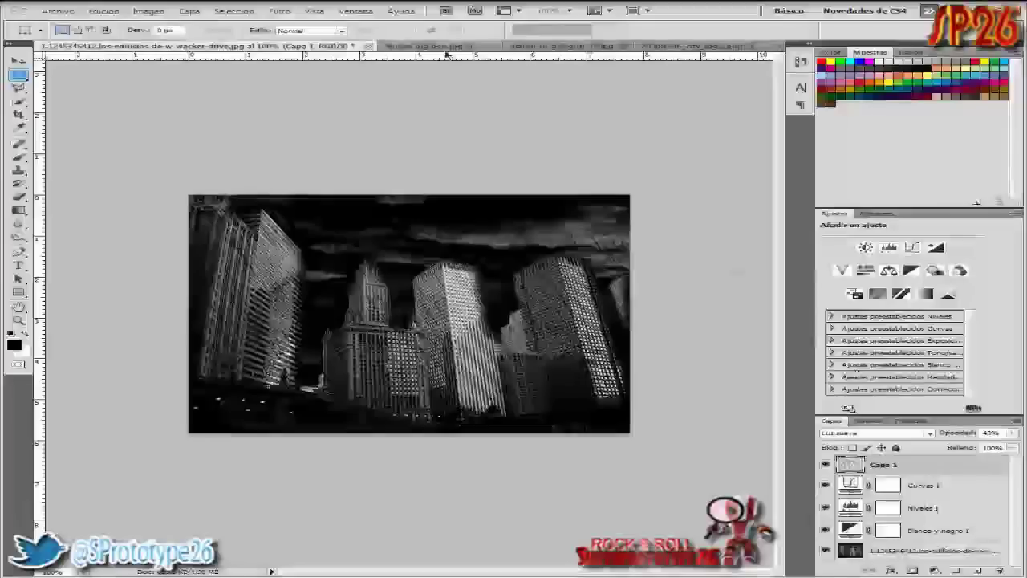
# Step: Switch to the woman-with-rifle photo and zoom in so it fills the window
pyautogui.click(533, 46)
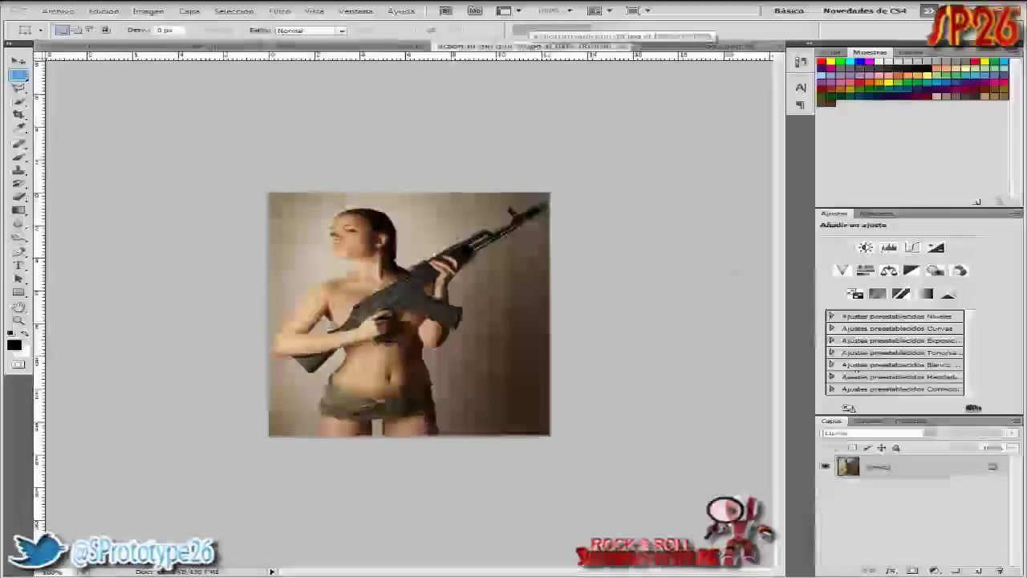
pyautogui.click(19, 320)
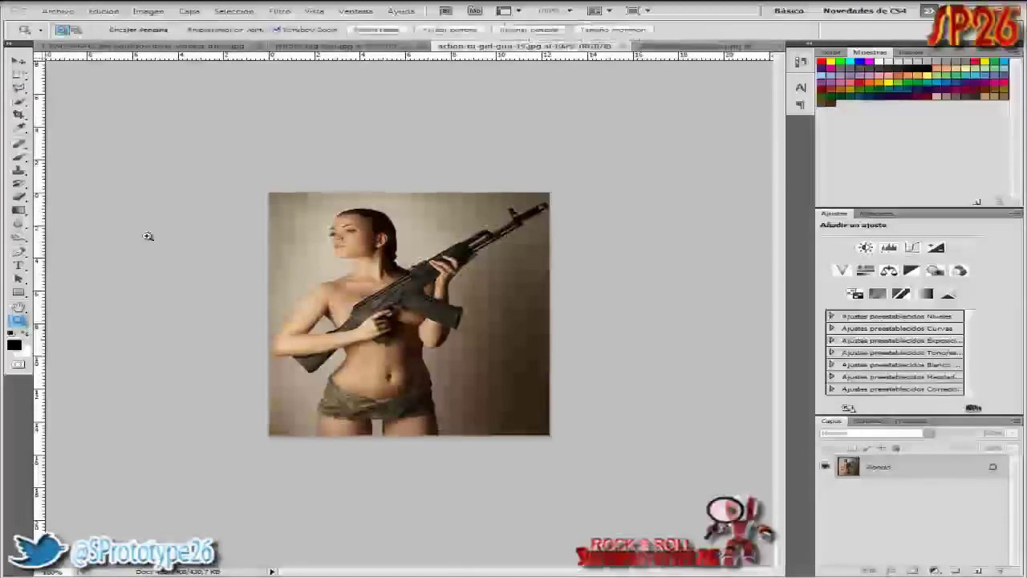
pyautogui.click(343, 236)
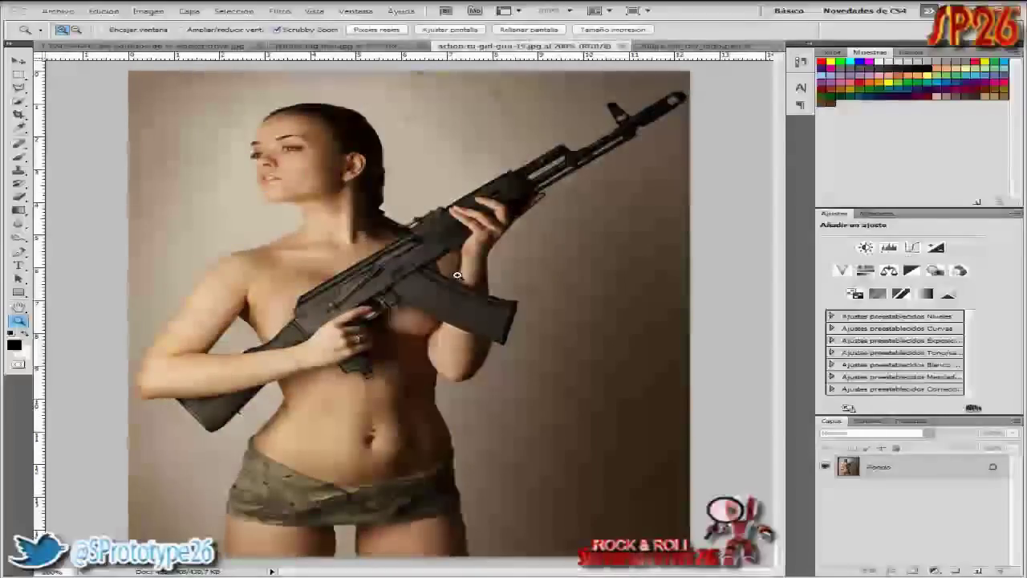
# Step: Quick-select the woman's head, hand, rifle barrel, shoulder, chest and arm
pyautogui.click(20, 100)
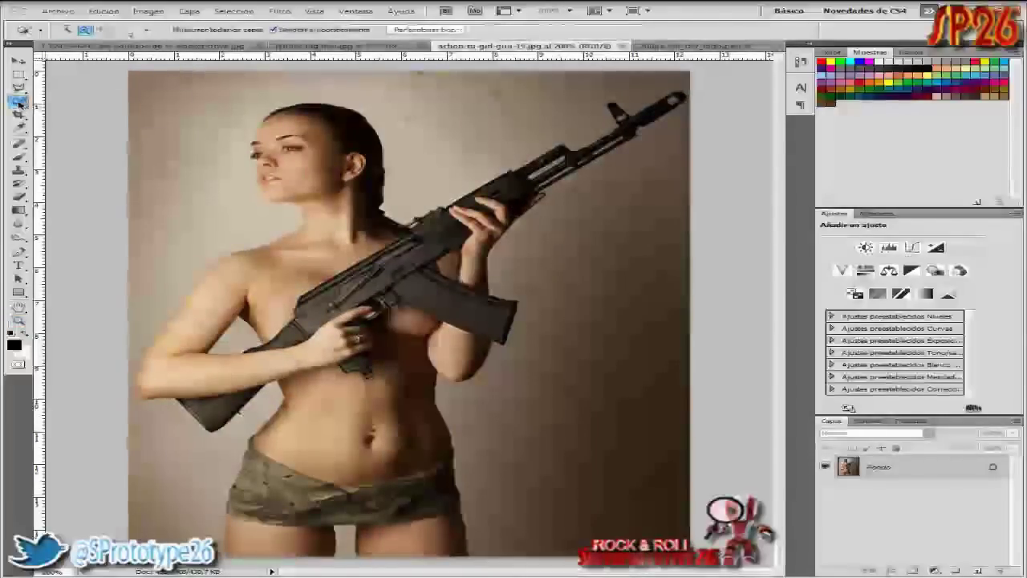
pyautogui.click(104, 100)
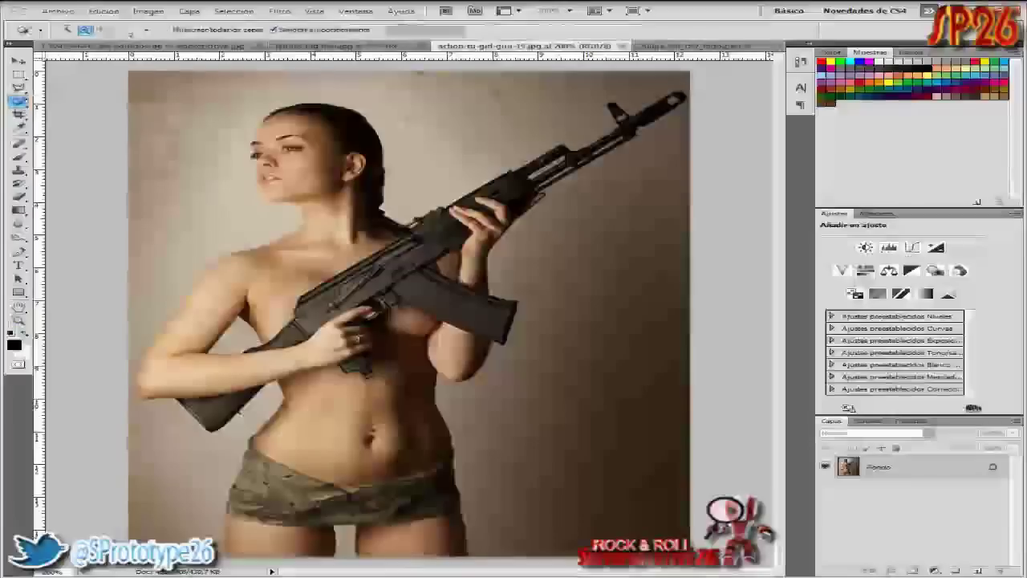
pyautogui.moveTo(303, 135)
pyautogui.mouseDown()
pyautogui.moveTo(407, 237)
pyautogui.moveTo(393, 289)
pyautogui.mouseUp()
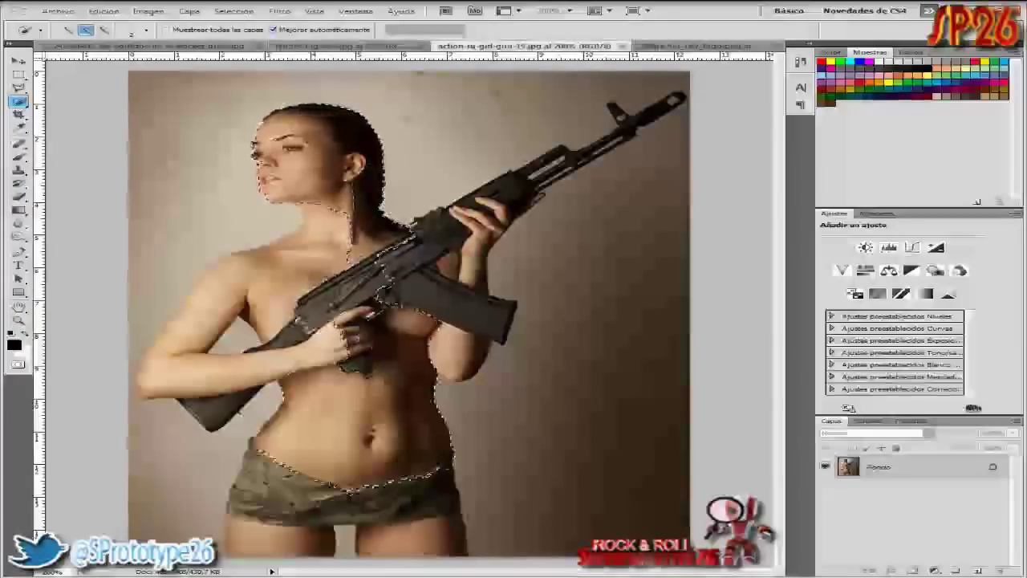
pyautogui.moveTo(477, 216); pyautogui.dragTo(489, 337)
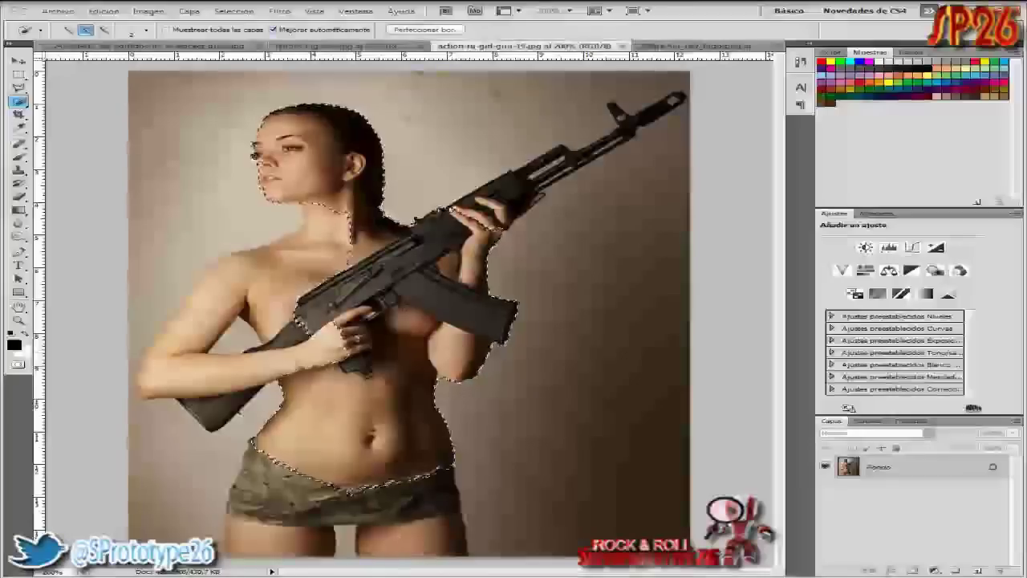
pyautogui.moveTo(506, 209)
pyautogui.mouseDown()
pyautogui.moveTo(546, 160)
pyautogui.moveTo(674, 100)
pyautogui.mouseUp()
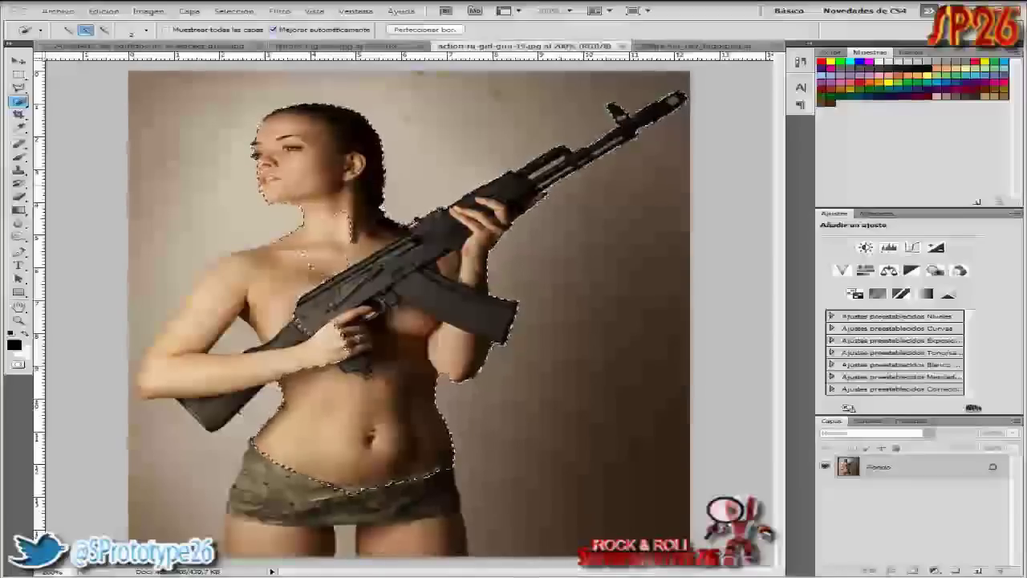
pyautogui.moveTo(321, 289)
pyautogui.mouseDown()
pyautogui.moveTo(249, 329)
pyautogui.moveTo(361, 490)
pyautogui.moveTo(346, 537)
pyautogui.mouseUp()
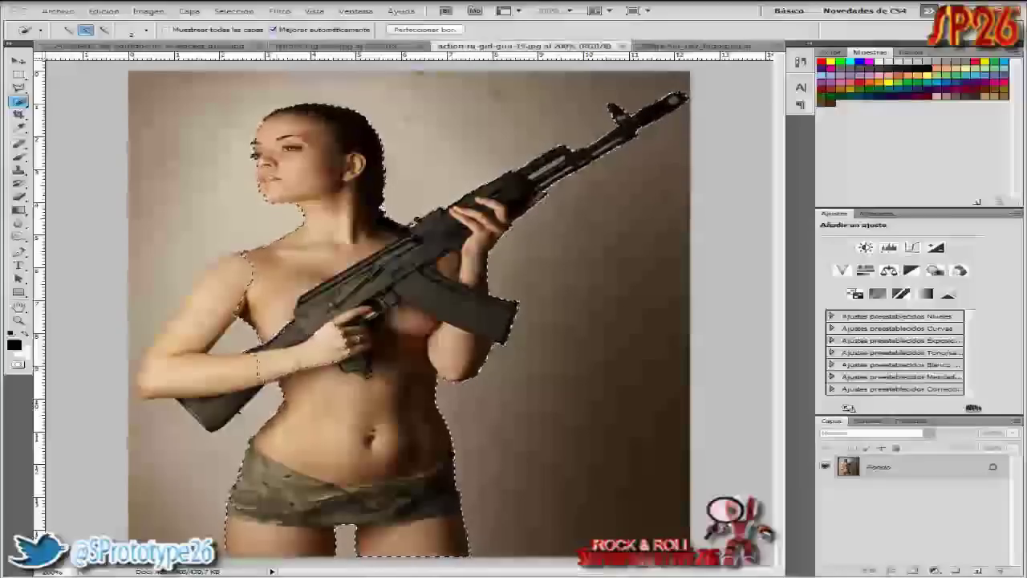
pyautogui.moveTo(265, 329)
pyautogui.mouseDown()
pyautogui.moveTo(241, 353)
pyautogui.moveTo(221, 269)
pyautogui.moveTo(200, 285)
pyautogui.mouseUp()
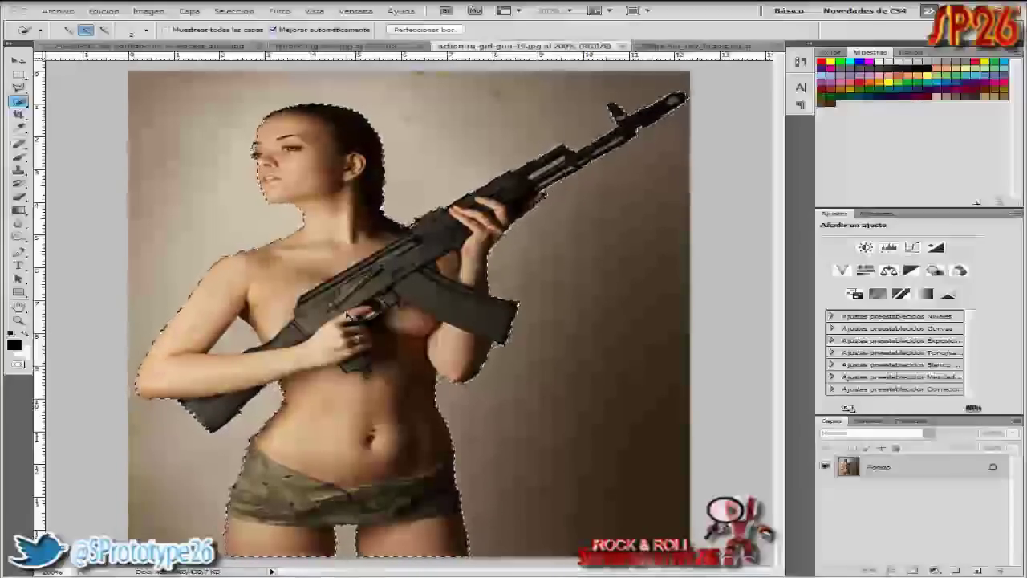
# Step: Create a new 350 × 409 transparent document and paste the woman cut-out into it
pyautogui.click(55, 13)
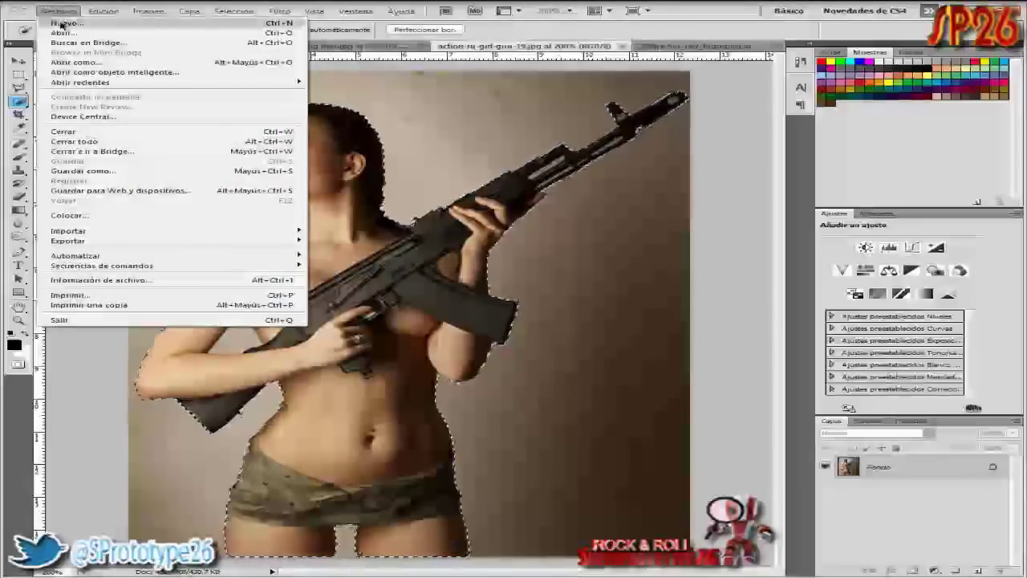
pyautogui.click(65, 23)
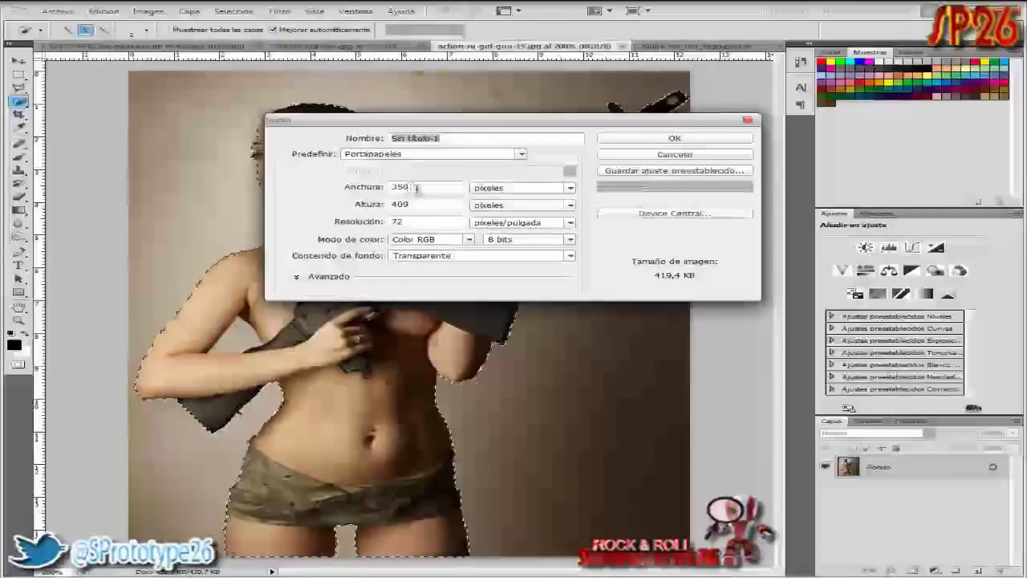
pyautogui.click(678, 140)
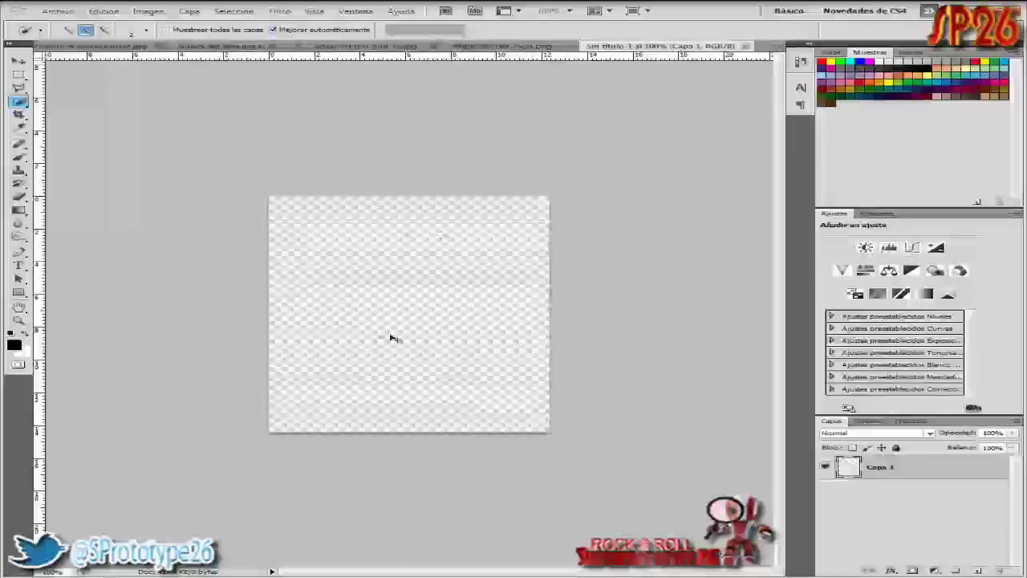
pyautogui.hotkey('ctrl', 'v')
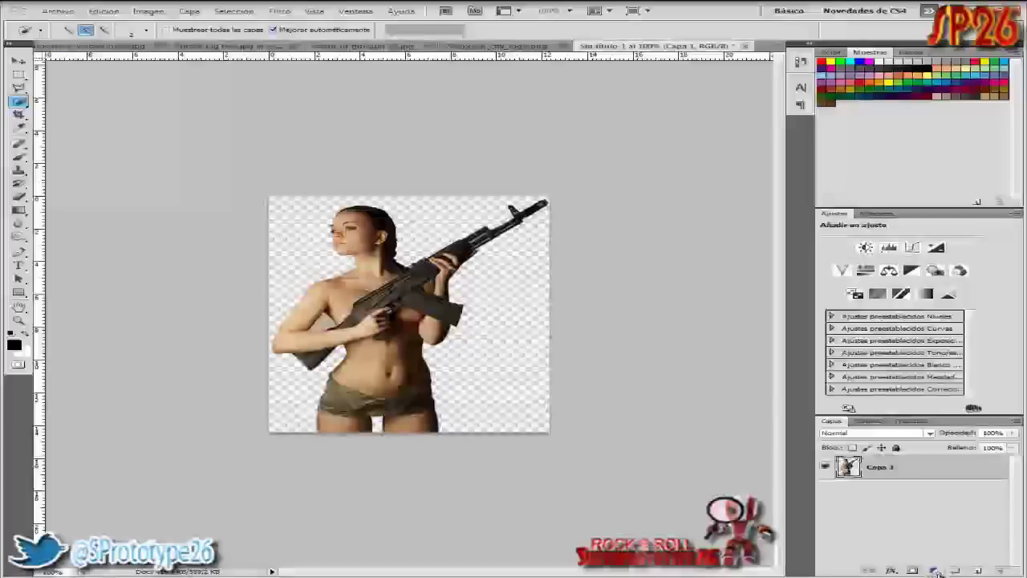
# Step: Add a Black & White adjustment layer and zoom in on the torso and hand
pyautogui.click(936, 570)
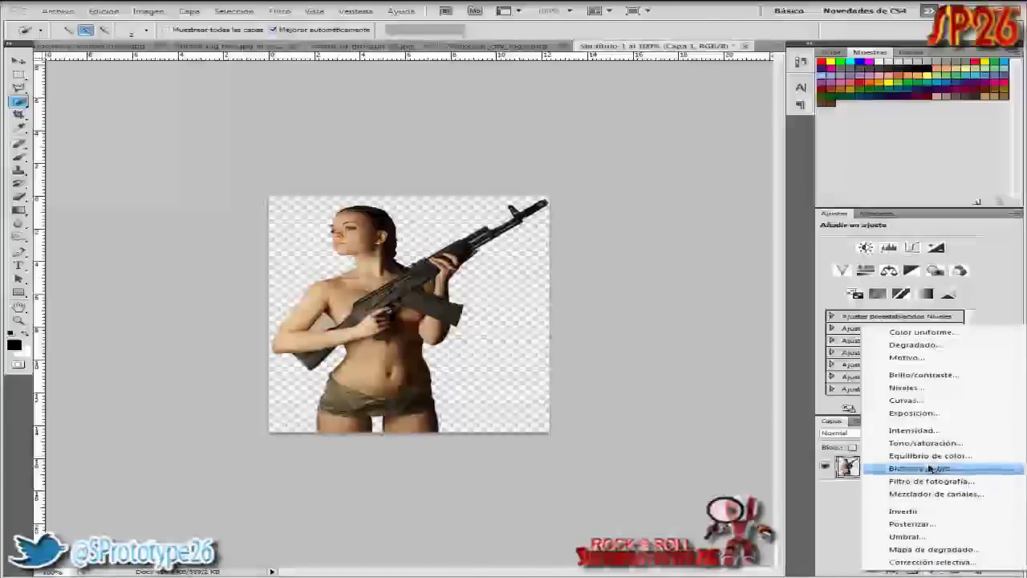
pyautogui.click(923, 469)
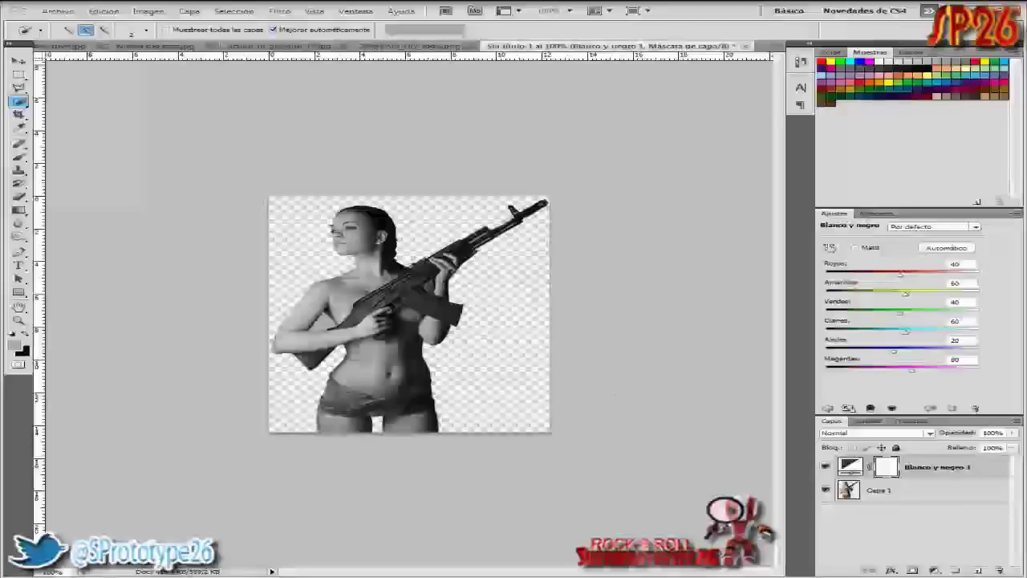
pyautogui.click(18, 321)
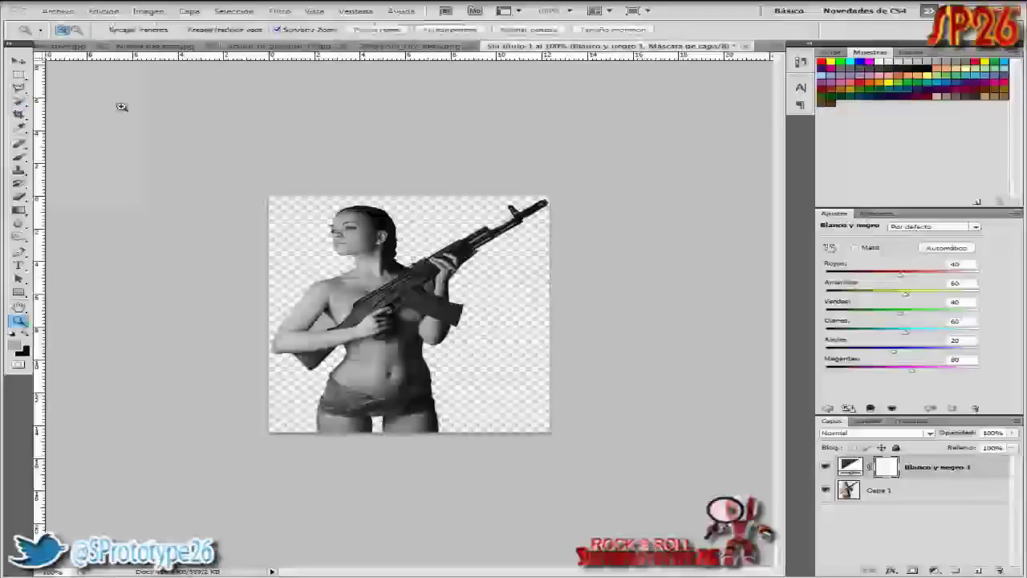
pyautogui.click(362, 348)
pyautogui.click(231, 316)
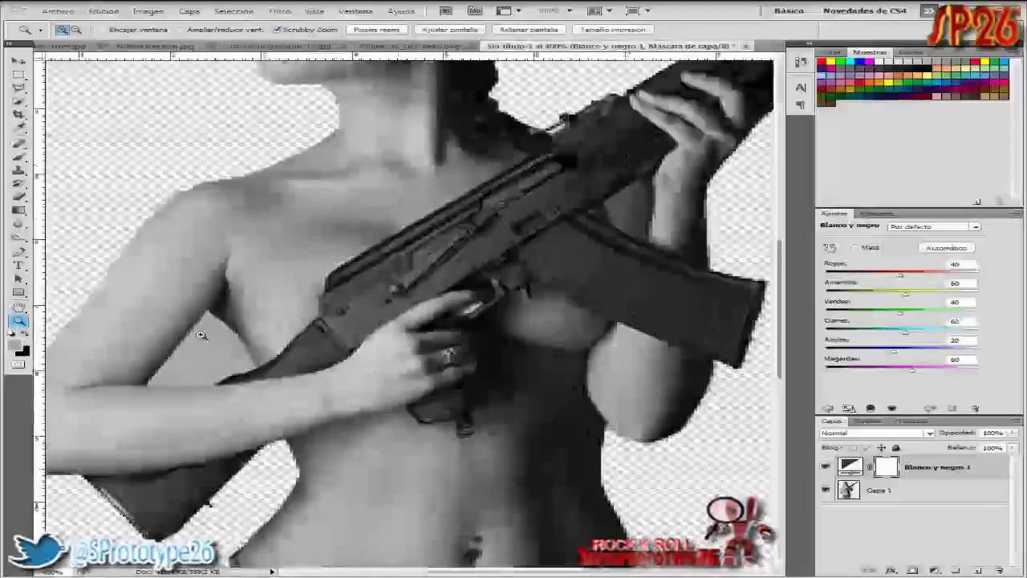
pyautogui.click(139, 353)
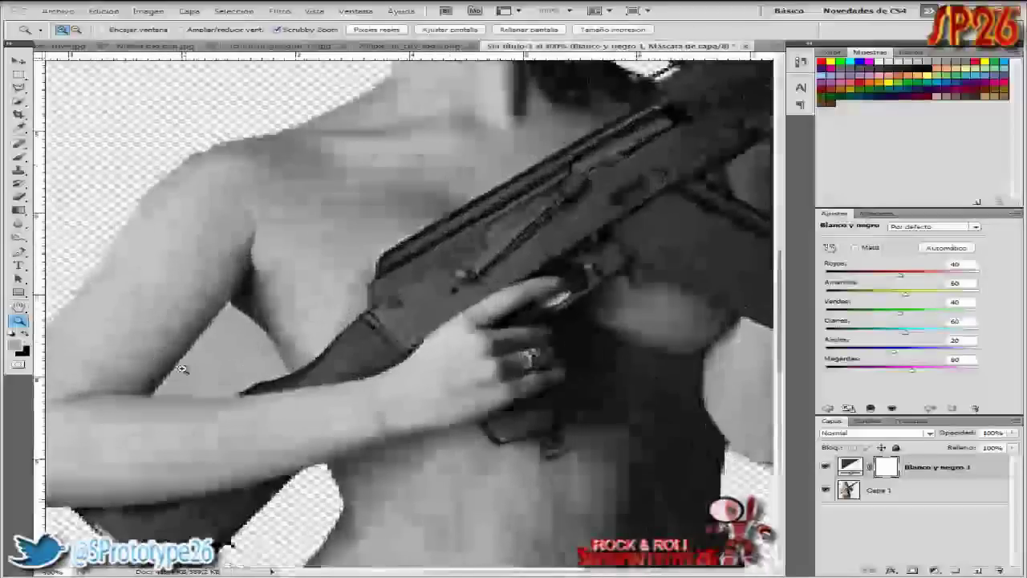
# Step: Erase leftover background between the arm and torso on Capa 1 with a small brush
pyautogui.click(19, 197)
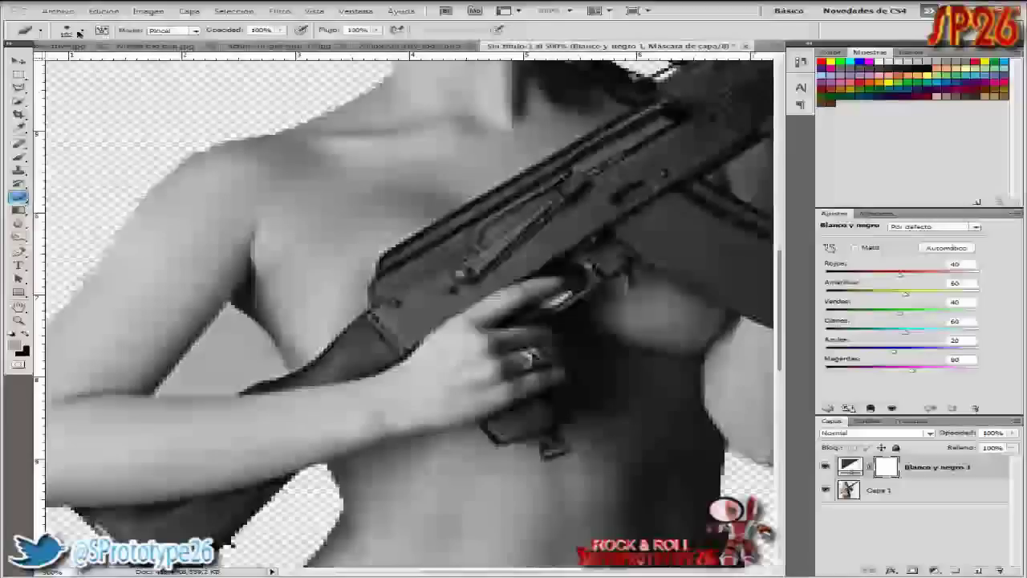
pyautogui.click(82, 30)
pyautogui.moveTo(46, 64); pyautogui.dragTo(27, 64)
pyautogui.press('Return')
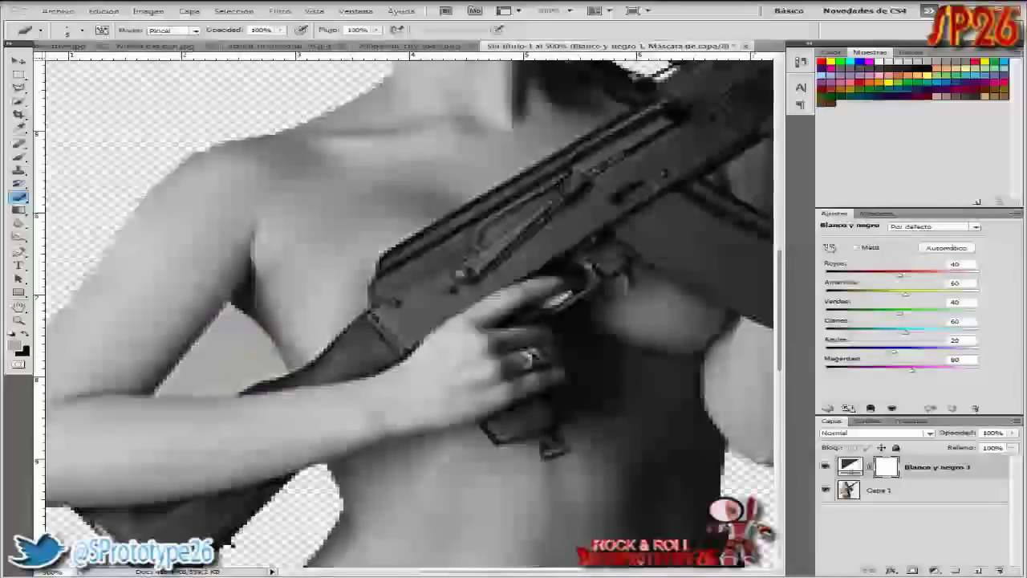
pyautogui.click(898, 492)
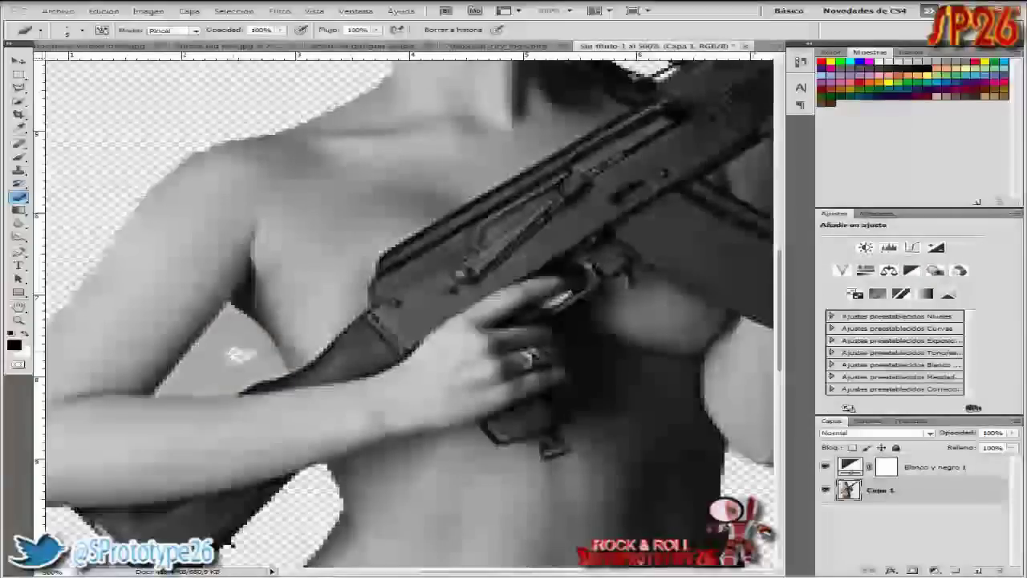
pyautogui.moveTo(241, 356)
pyautogui.mouseDown()
pyautogui.moveTo(268, 347)
pyautogui.moveTo(233, 312)
pyautogui.moveTo(156, 389)
pyautogui.moveTo(255, 370)
pyautogui.moveTo(197, 365)
pyautogui.moveTo(232, 341)
pyautogui.mouseUp()
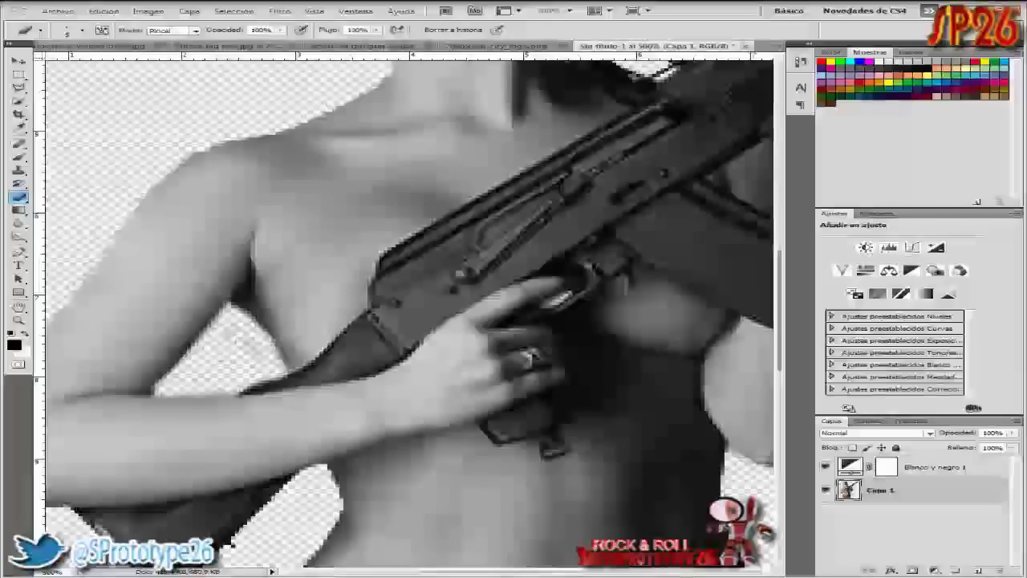
# Step: Add a Curves adjustment layer with the curve pulled down to darken the woman's photo
pyautogui.click(17, 319)
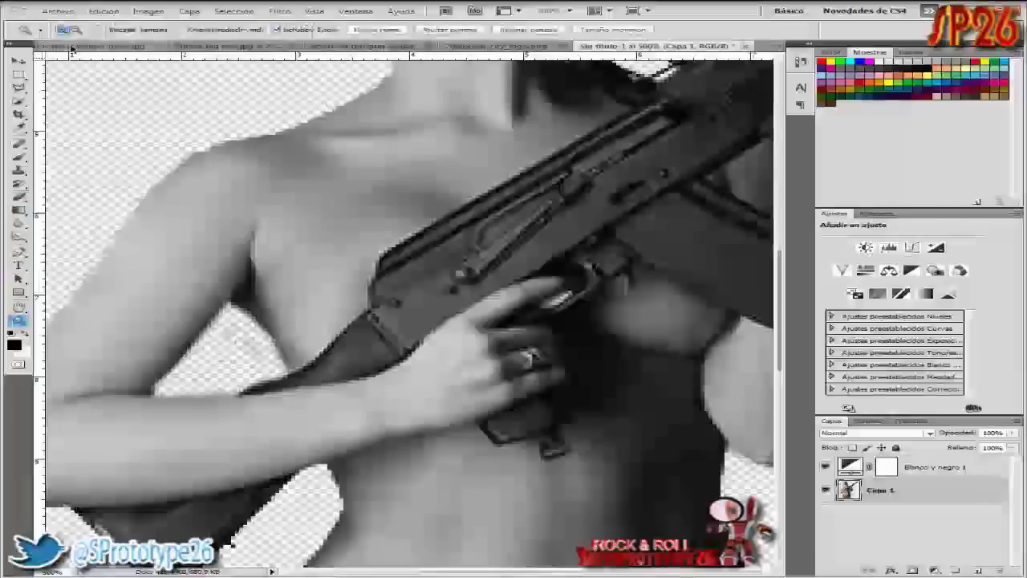
pyautogui.hotkey('ctrl', '-')
pyautogui.hotkey('ctrl', '-')
pyautogui.hotkey('ctrl', '-')
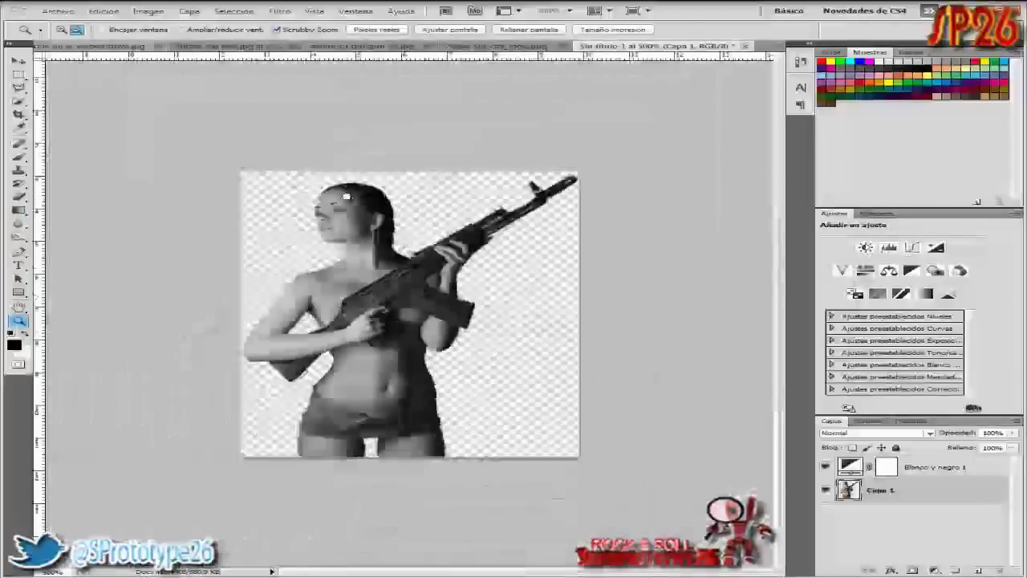
pyautogui.click(61, 30)
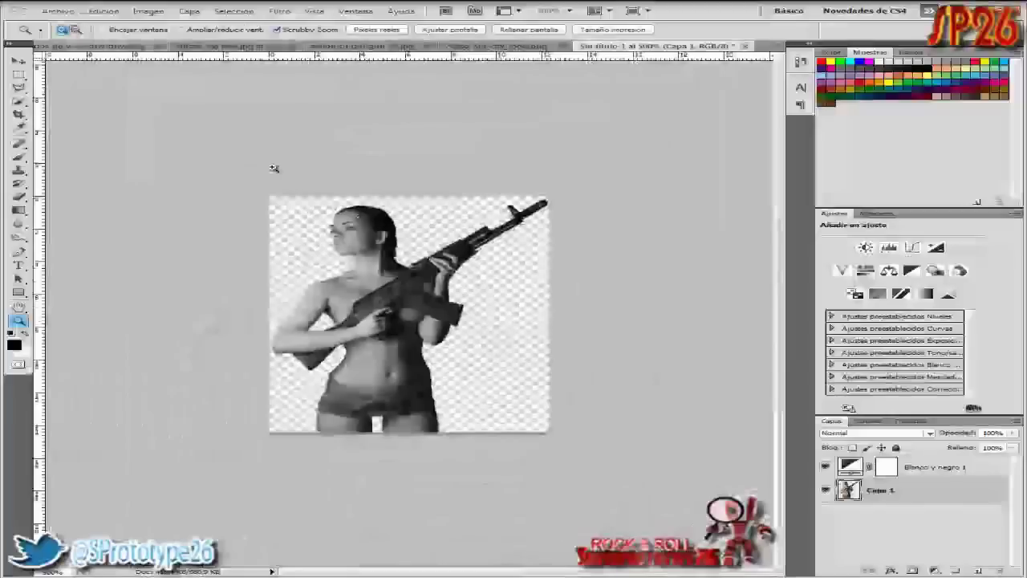
pyautogui.click(369, 226)
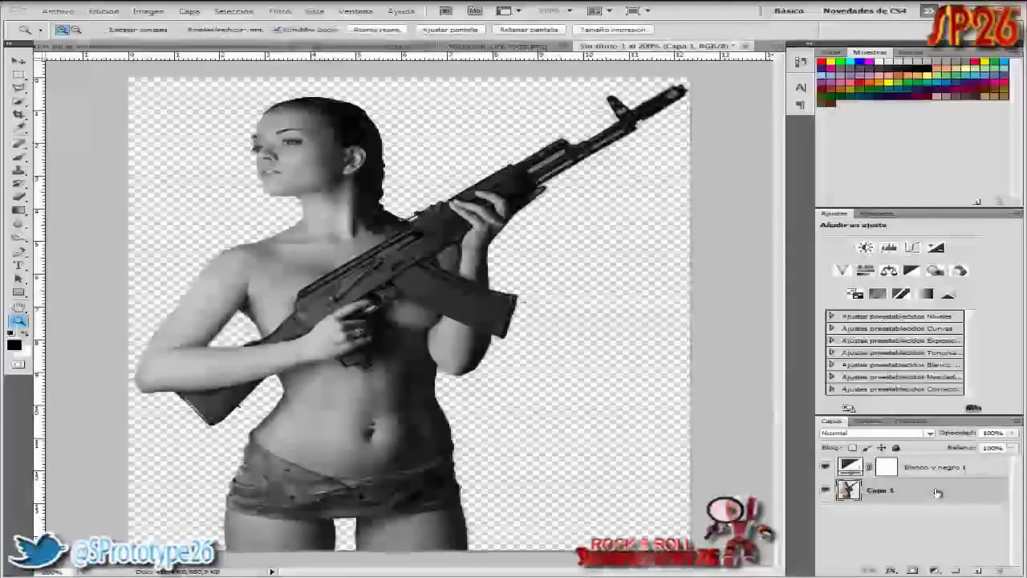
pyautogui.click(935, 570)
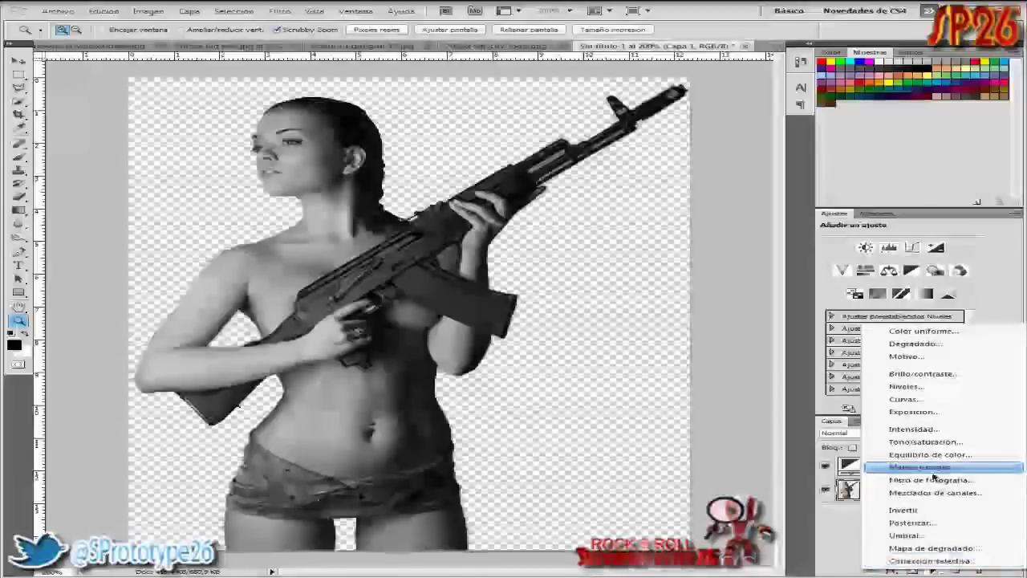
pyautogui.click(905, 399)
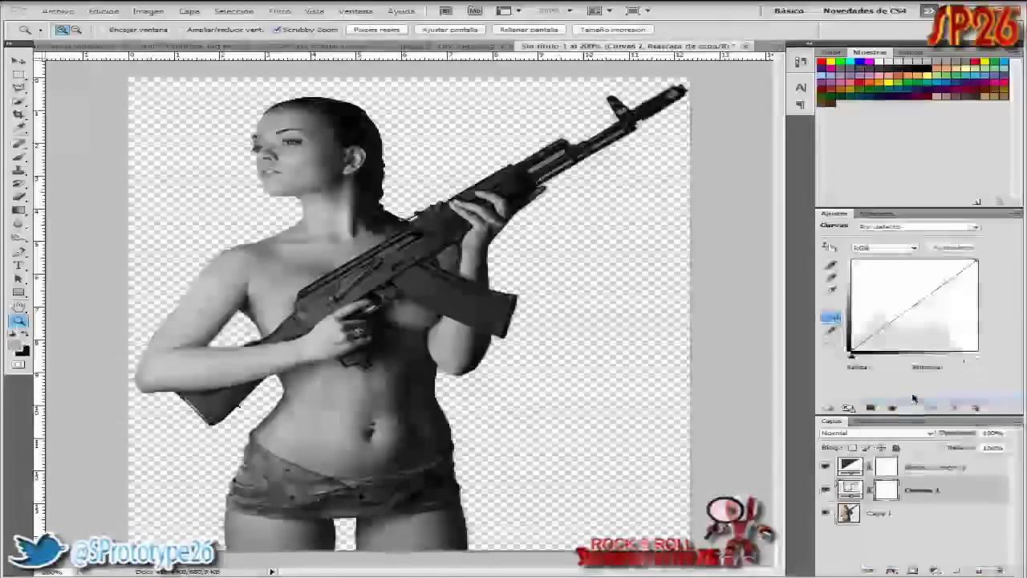
pyautogui.moveTo(867, 340); pyautogui.dragTo(869, 344)
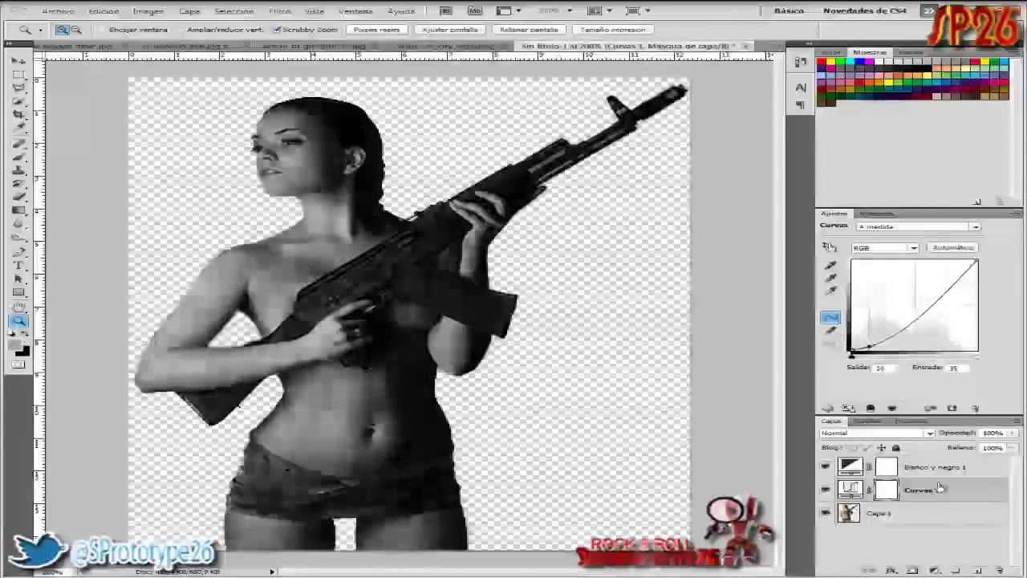
# Step: Add a Levels adjustment layer with the black input slider moved right to deepen shadows
pyautogui.click(914, 570)
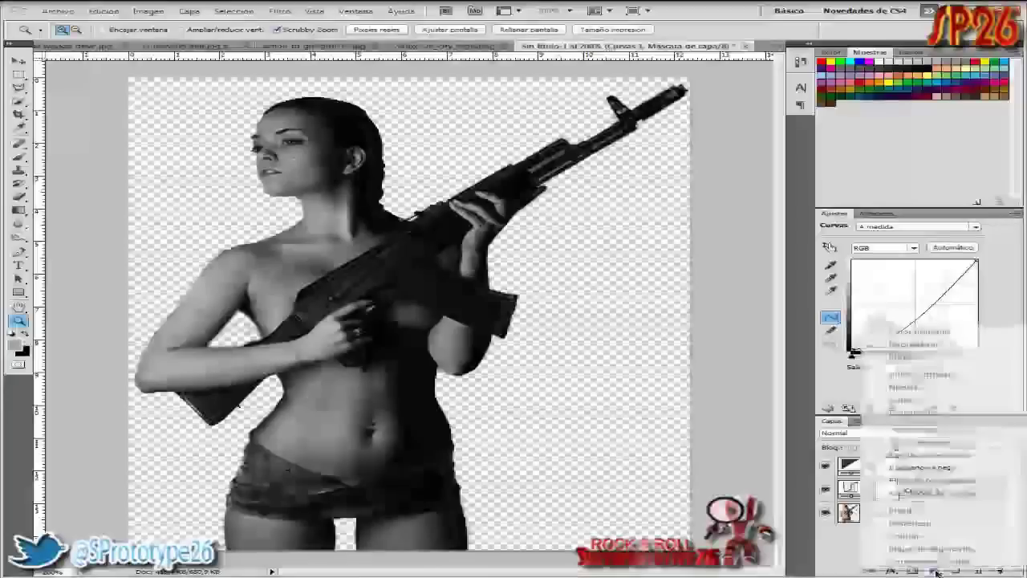
pyautogui.click(907, 387)
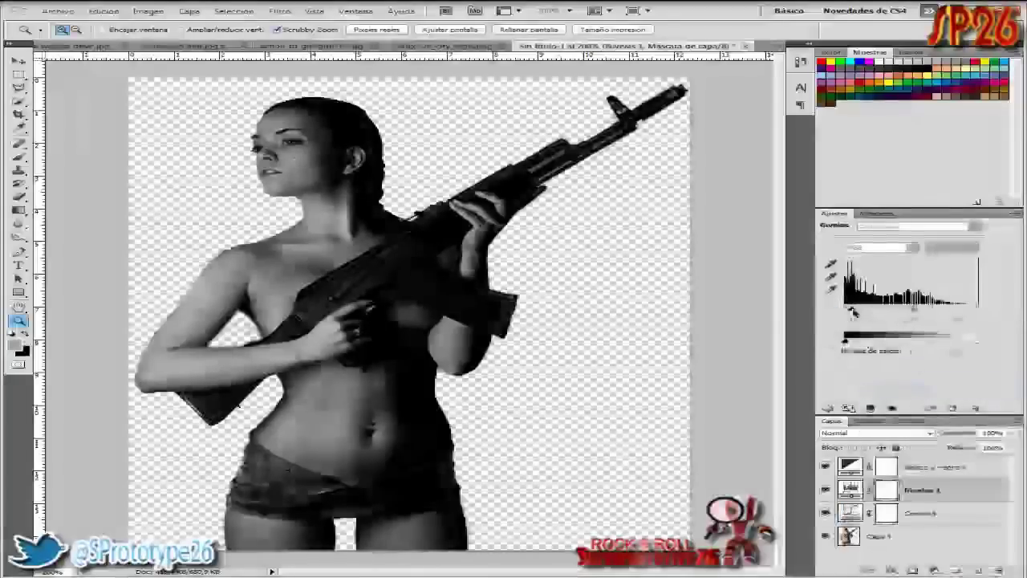
pyautogui.moveTo(848, 310); pyautogui.dragTo(853, 313)
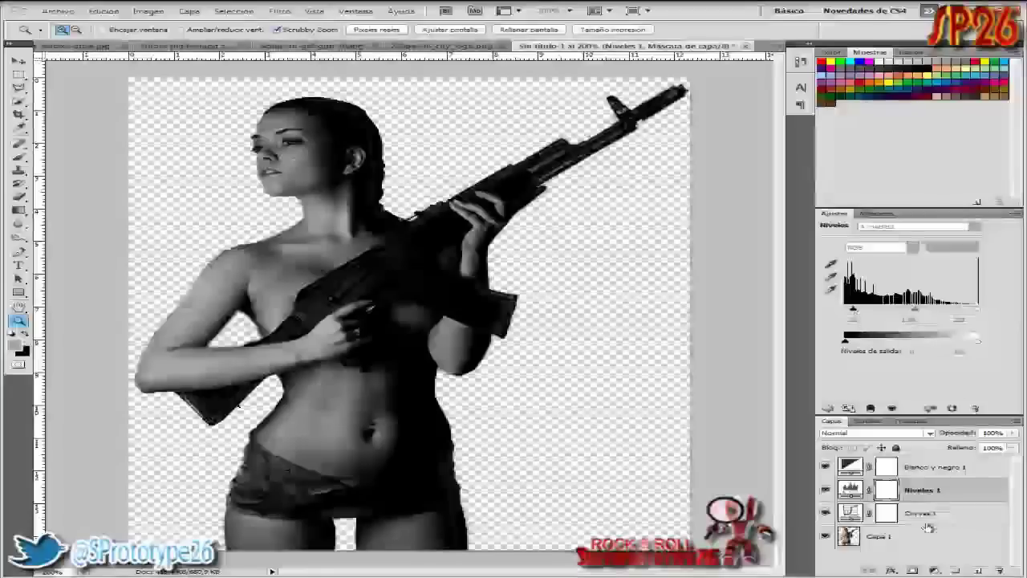
pyautogui.click(915, 538)
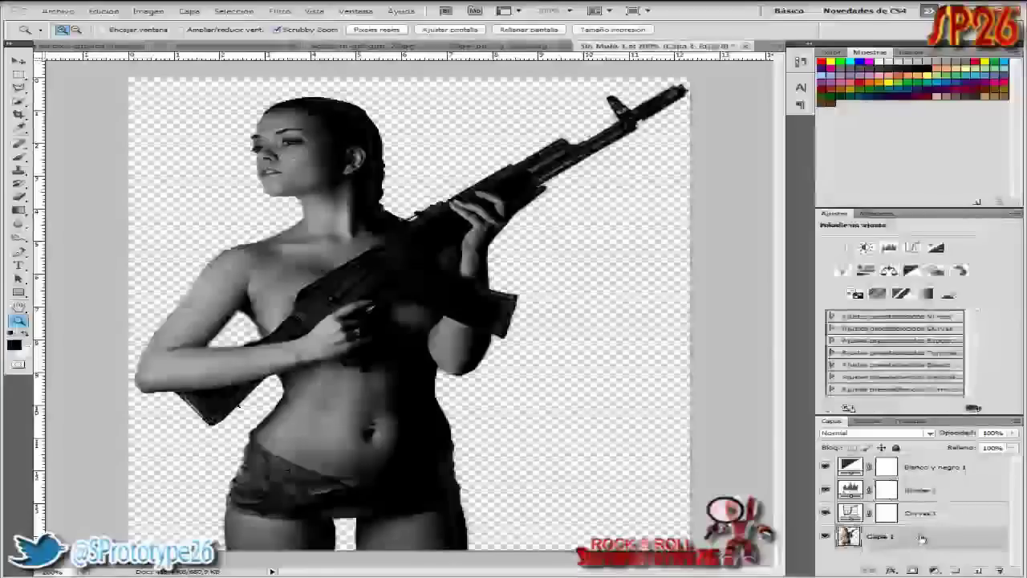
# Step: Give Capa 1 a Drop Shadow plus an Inner Shadow with increased Choke and Size
pyautogui.doubleClick(915, 538)
pyautogui.click(502, 73)
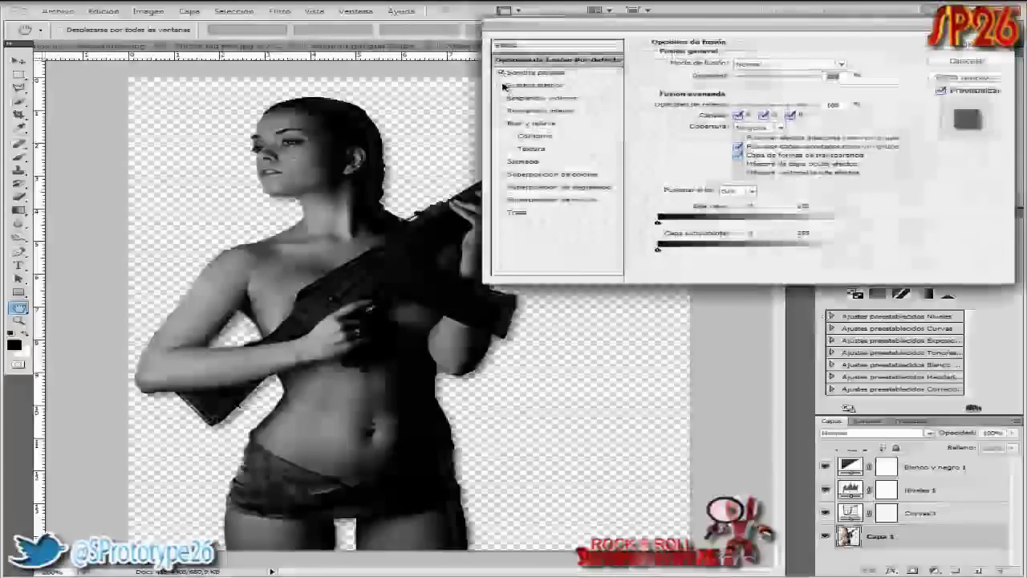
pyautogui.click(503, 85)
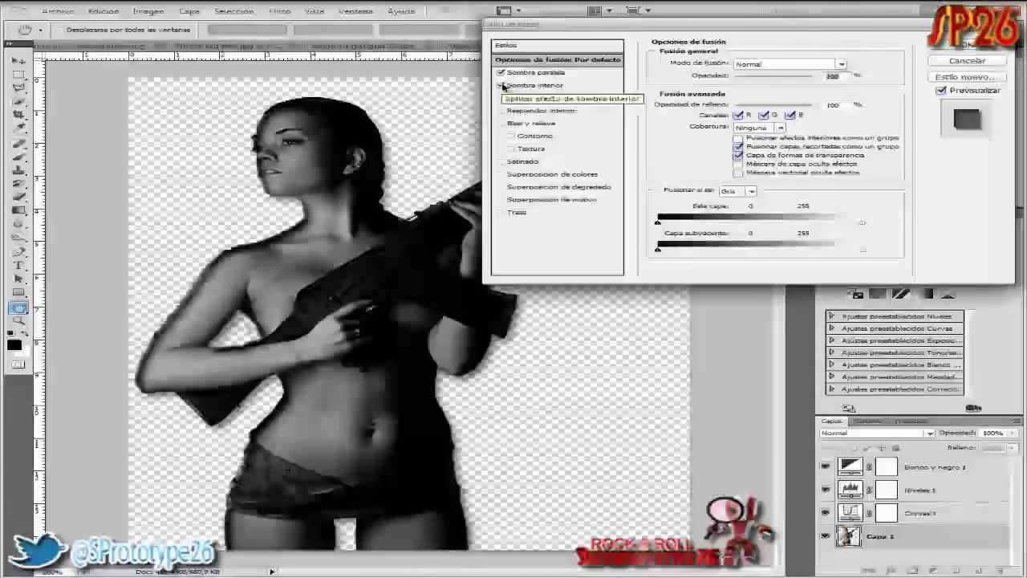
pyautogui.click(532, 85)
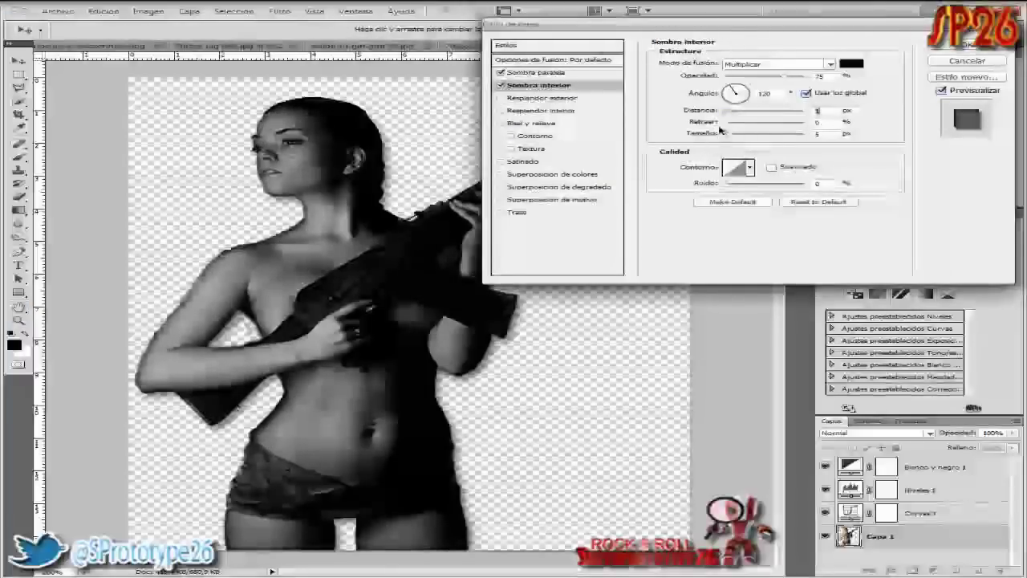
pyautogui.moveTo(725, 122); pyautogui.dragTo(731, 126)
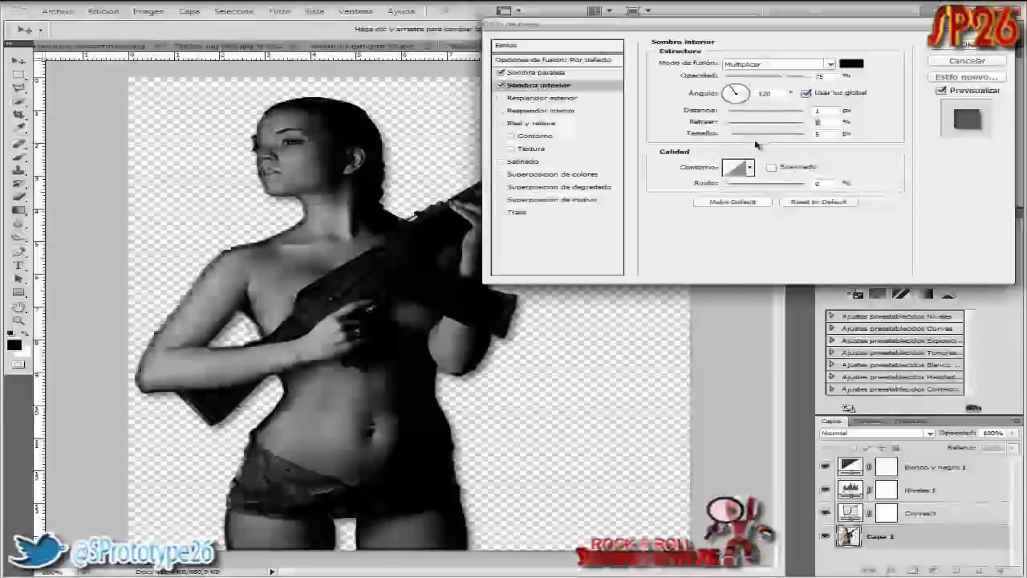
pyautogui.moveTo(726, 122); pyautogui.dragTo(734, 122)
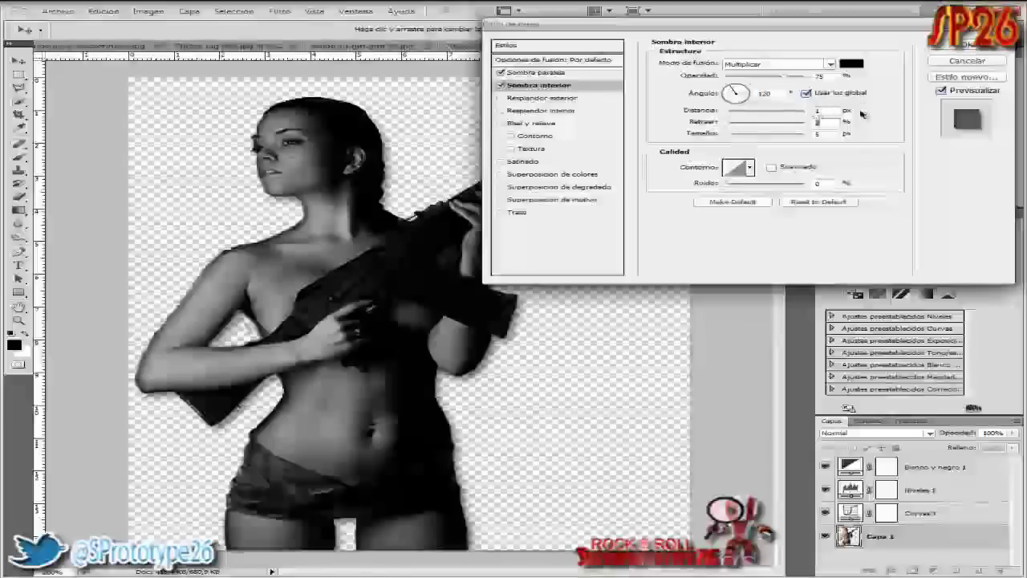
pyautogui.moveTo(732, 138); pyautogui.dragTo(734, 142)
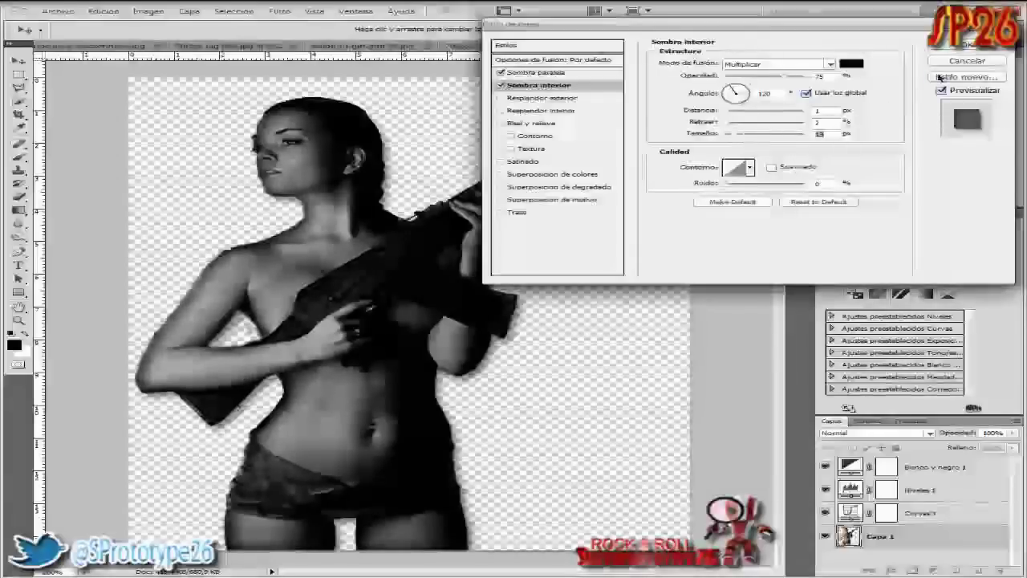
pyautogui.click(969, 46)
# Step: Merge Visible into a single Capa 1, then select the entire canvas with Ctrl+A
pyautogui.press('z')
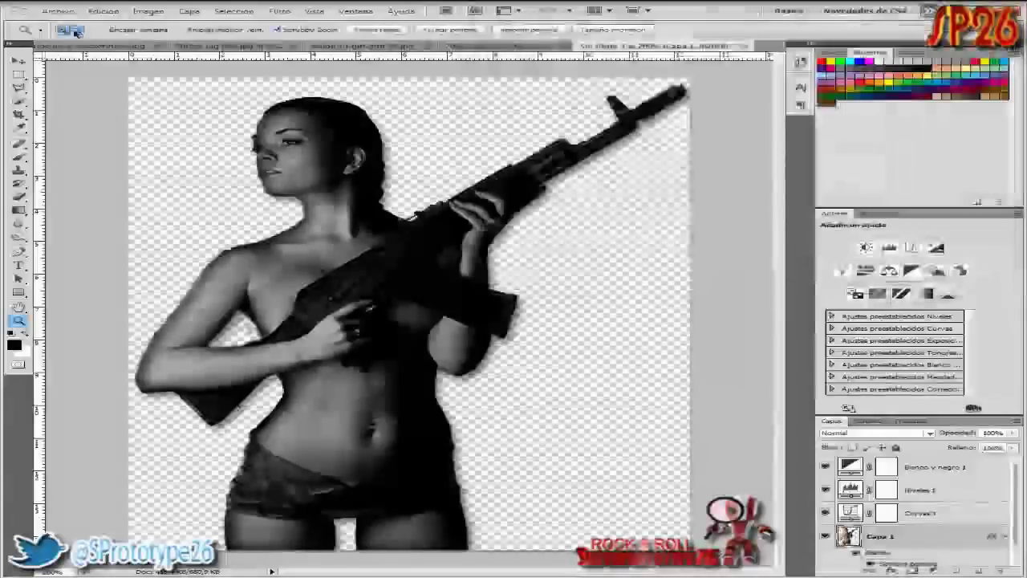
pyautogui.keyDown('alt'); pyautogui.click(185, 144); pyautogui.keyUp('alt')
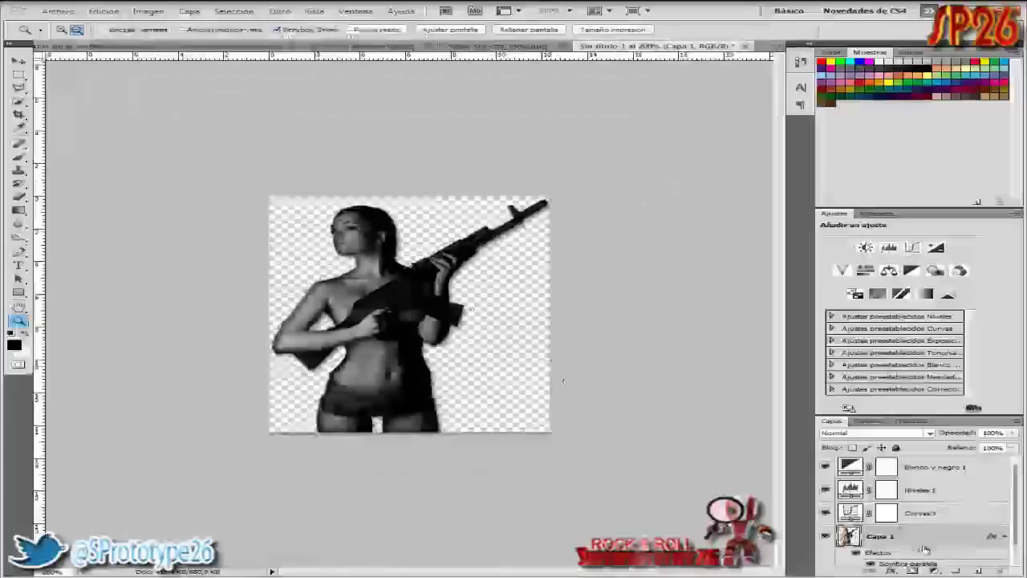
pyautogui.rightClick(901, 538)
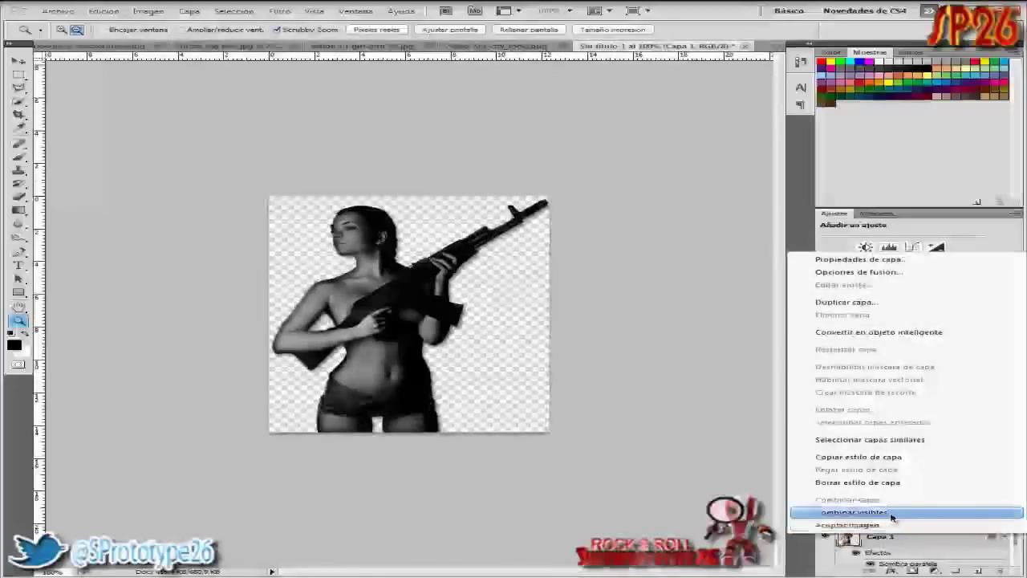
pyautogui.click(895, 518)
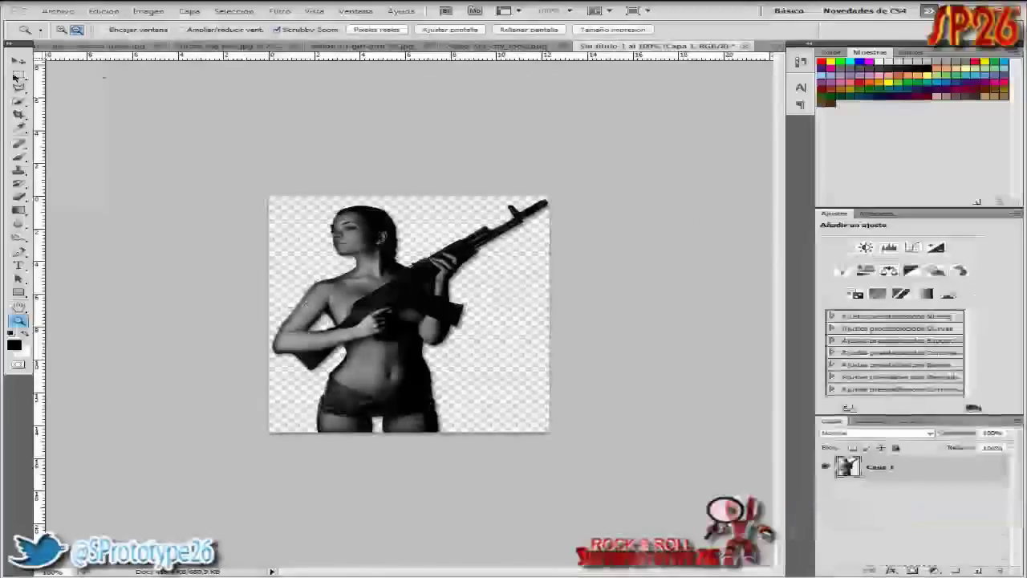
pyautogui.click(19, 75)
pyautogui.click(112, 74)
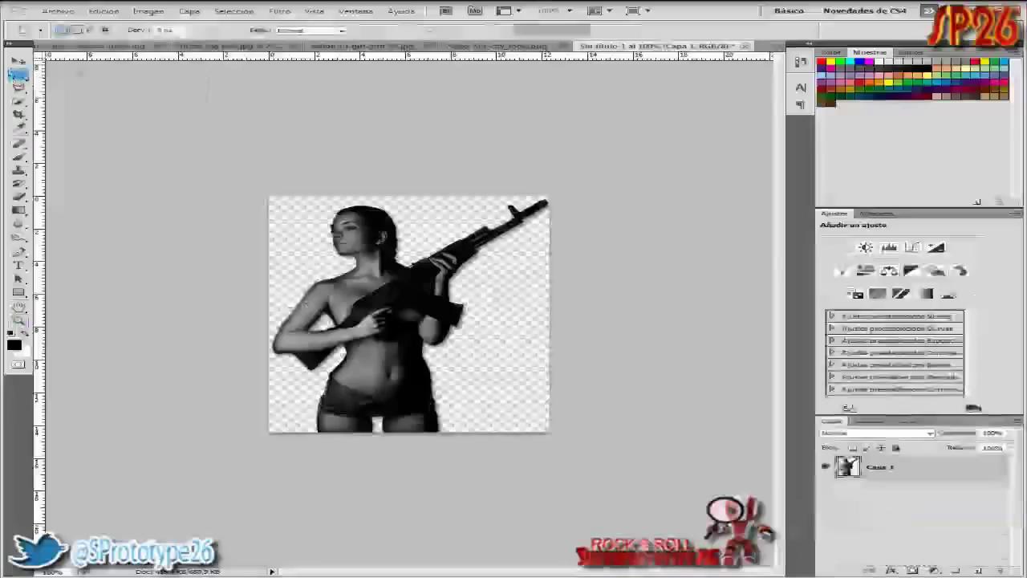
pyautogui.hotkey('ctrl', 'a')
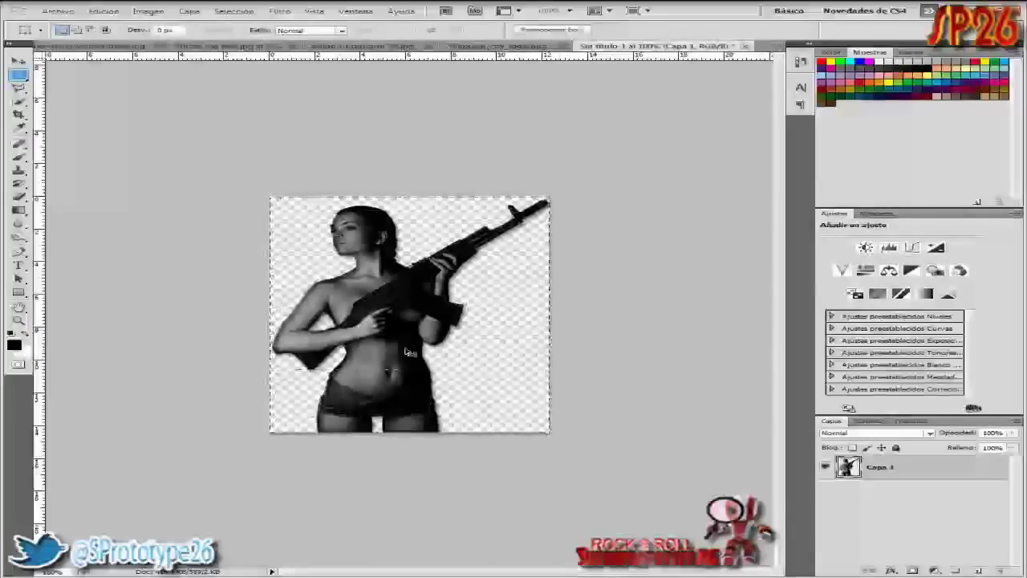
# Step: Paste the woman into the city scene, mirrored and scaled on the right, beneath Capa 1
pyautogui.click(128, 46)
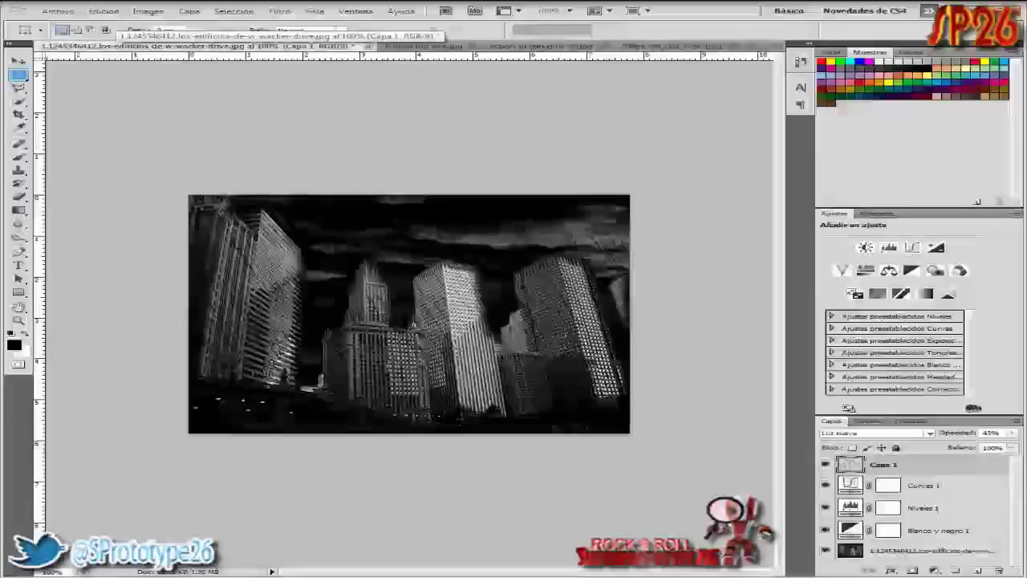
pyautogui.hotkey('ctrl', 'v')
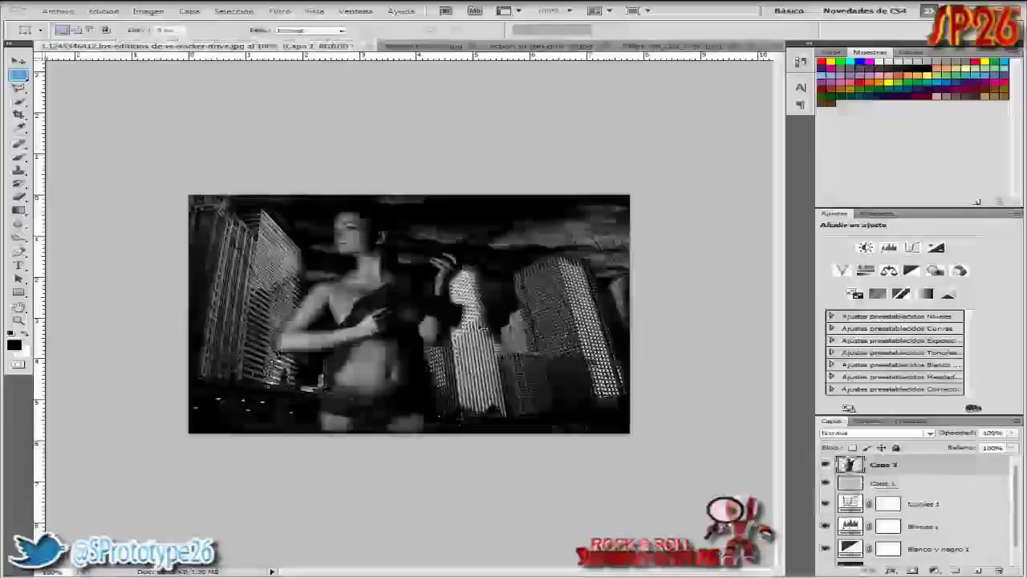
pyautogui.hotkey('ctrl', 't')
pyautogui.moveTo(525, 320)
pyautogui.mouseDown()
pyautogui.moveTo(640, 321)
pyautogui.moveTo(180, 295)
pyautogui.mouseUp()
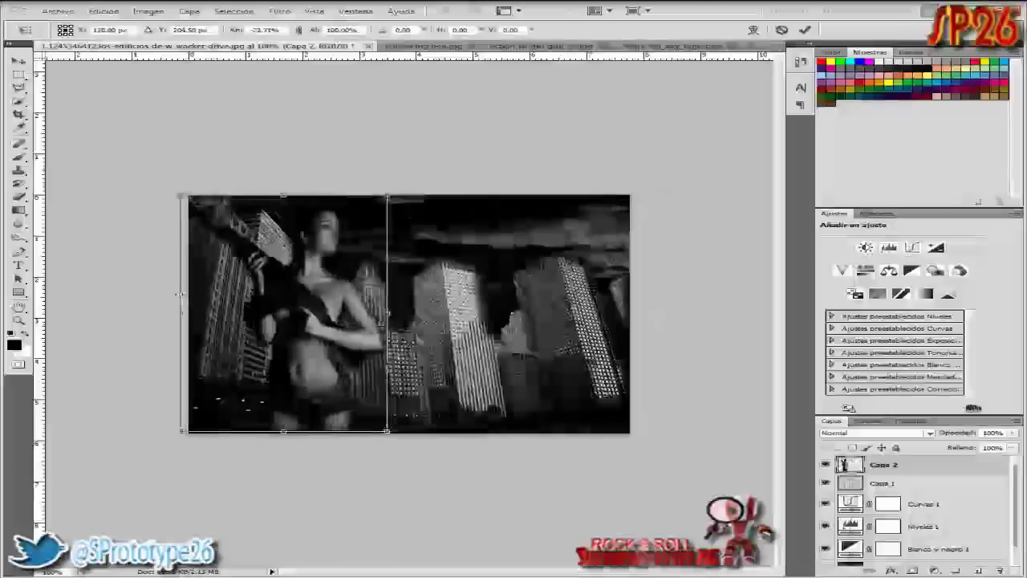
pyautogui.moveTo(252, 281); pyautogui.dragTo(495, 281)
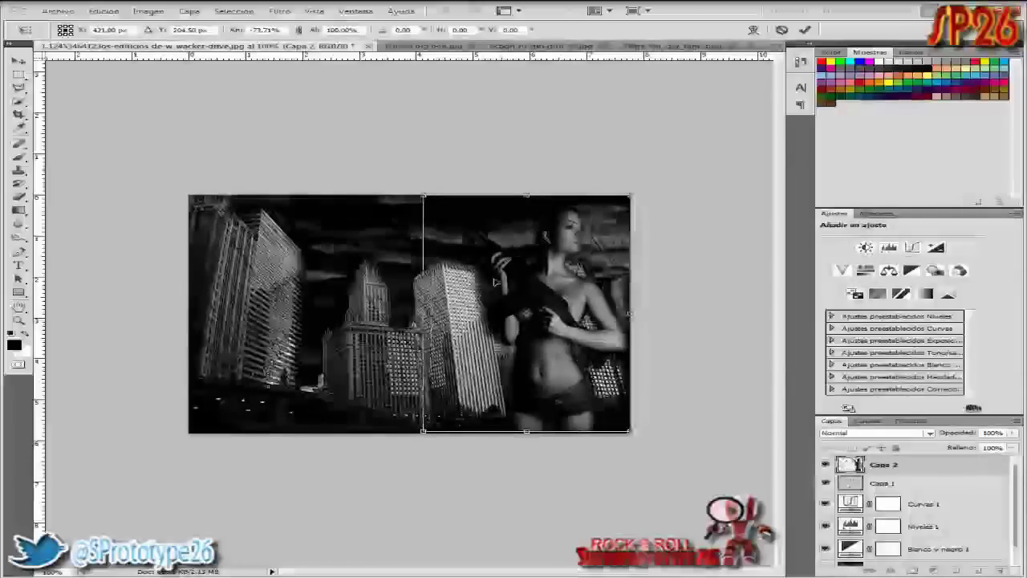
pyautogui.press('Down')
pyautogui.press('Down')
pyautogui.press('Down')
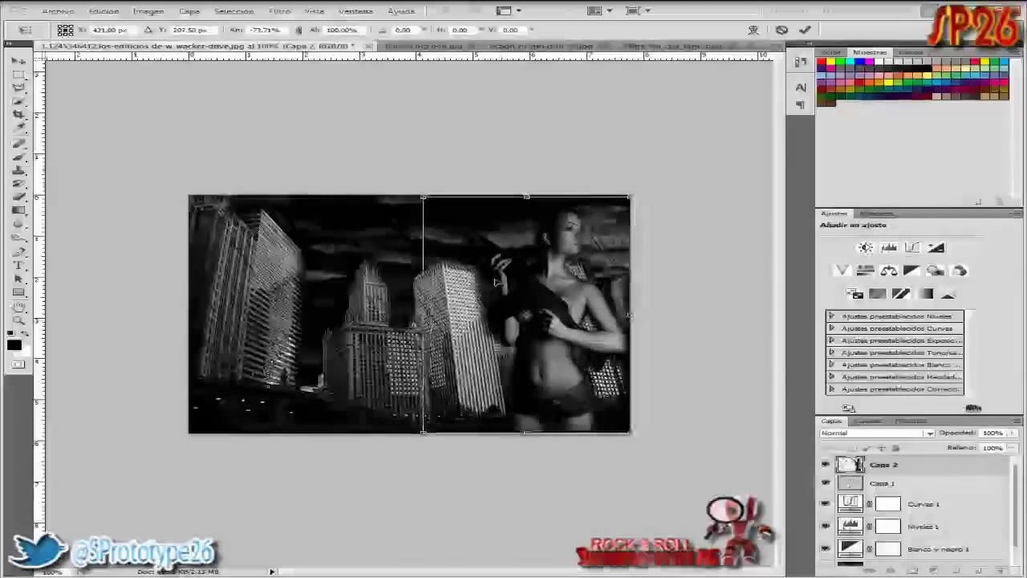
pyautogui.press('Down')
pyautogui.press('Down')
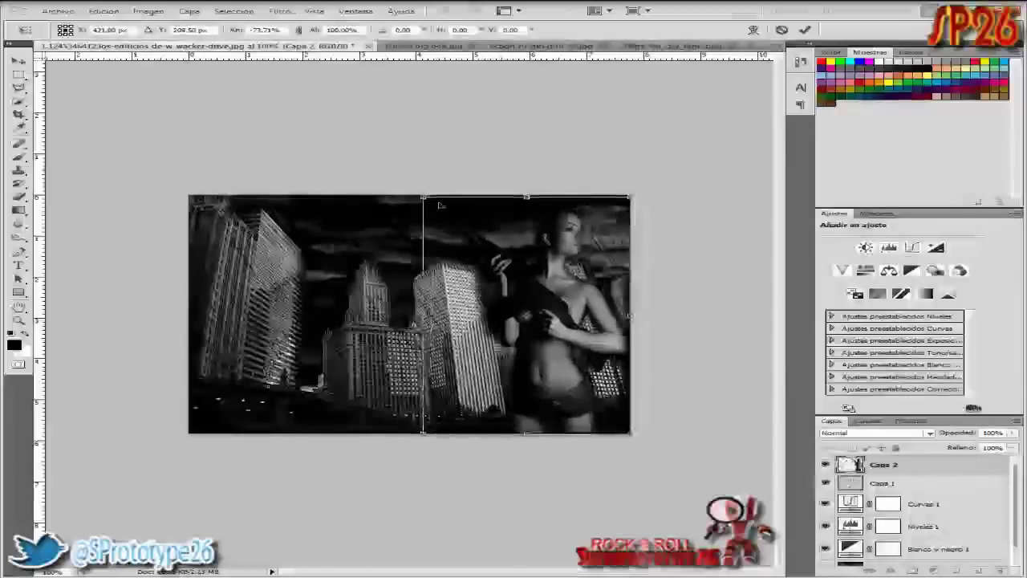
pyautogui.moveTo(423, 197); pyautogui.dragTo(420, 194)
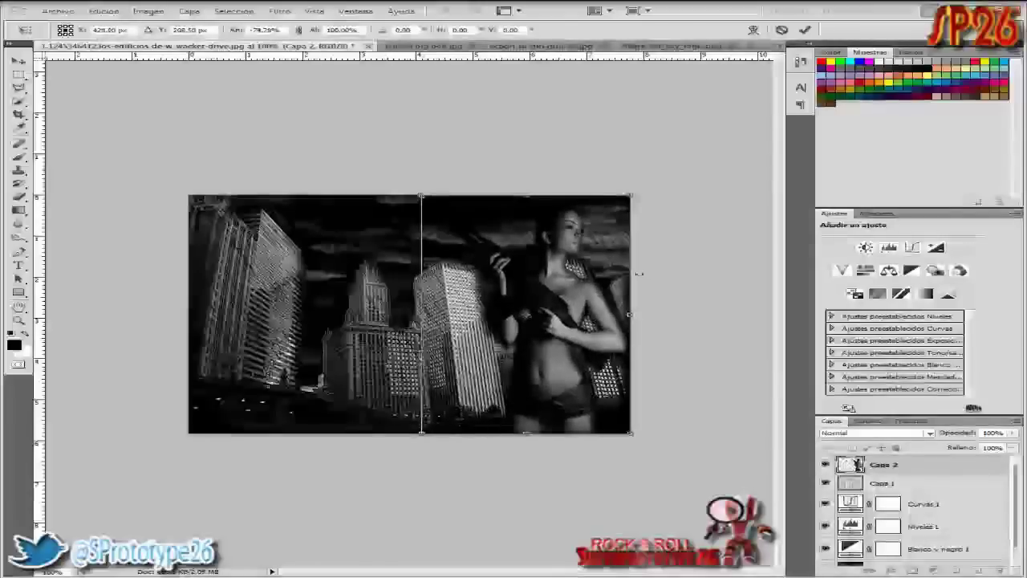
pyautogui.press('Return')
pyautogui.press('m')
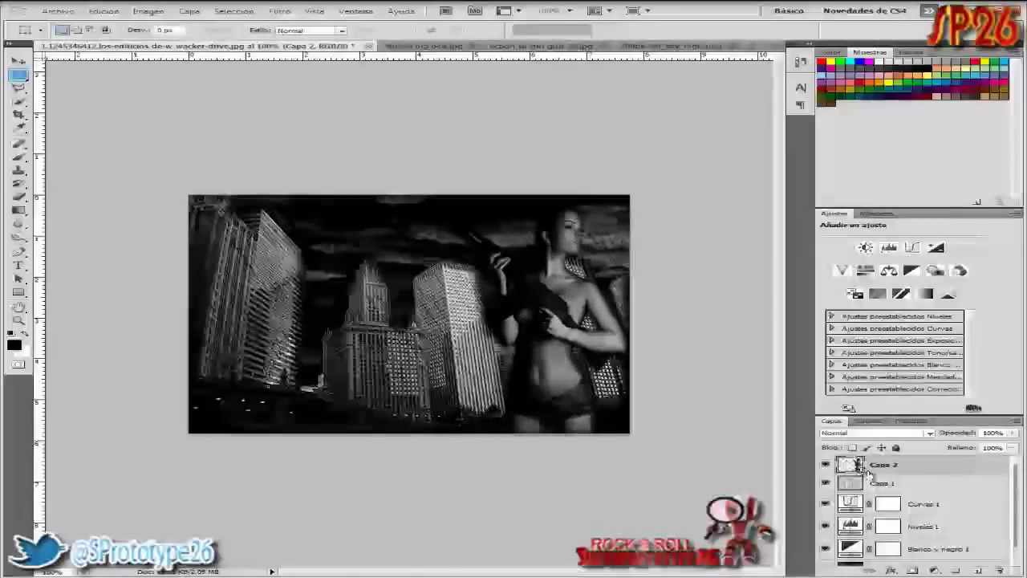
pyautogui.moveTo(857, 466)
pyautogui.mouseDown()
pyautogui.moveTo(890, 484)
pyautogui.moveTo(891, 464)
pyautogui.mouseUp()
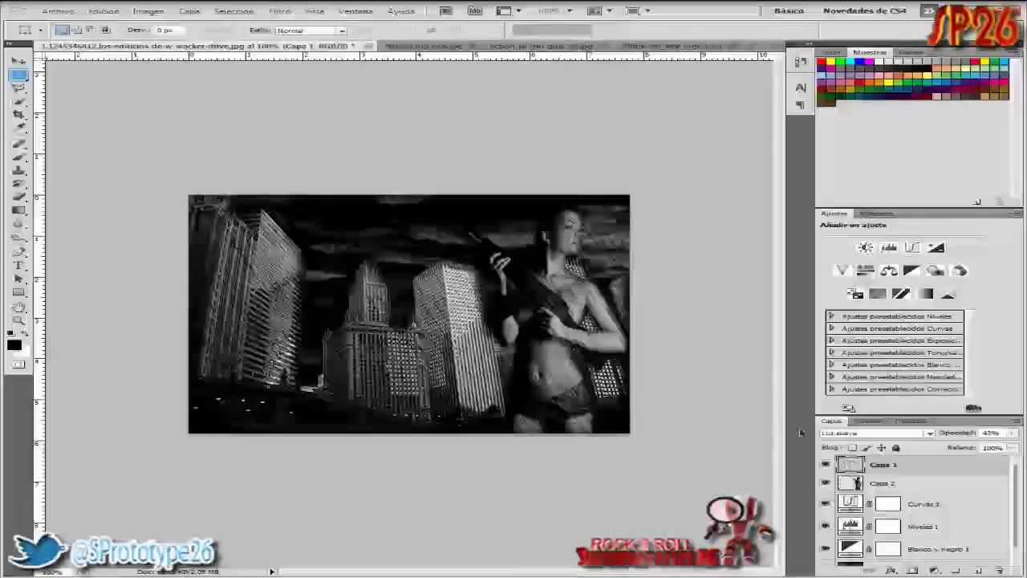
# Step: Add a new layer, Capa 3, filled via Filtro > Interpretar > Nubes
pyautogui.click(897, 451)
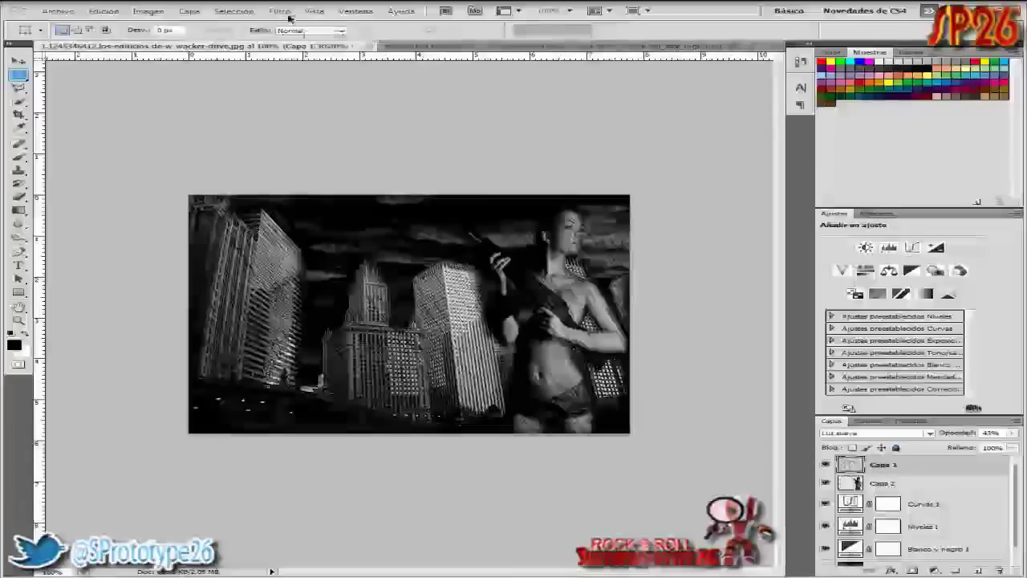
pyautogui.click(286, 15)
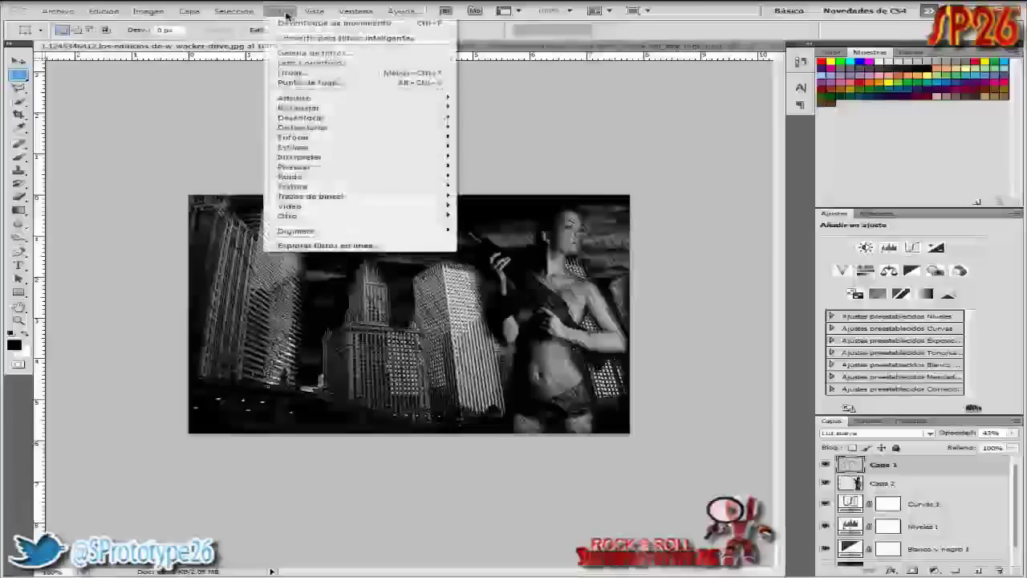
pyautogui.press('Escape')
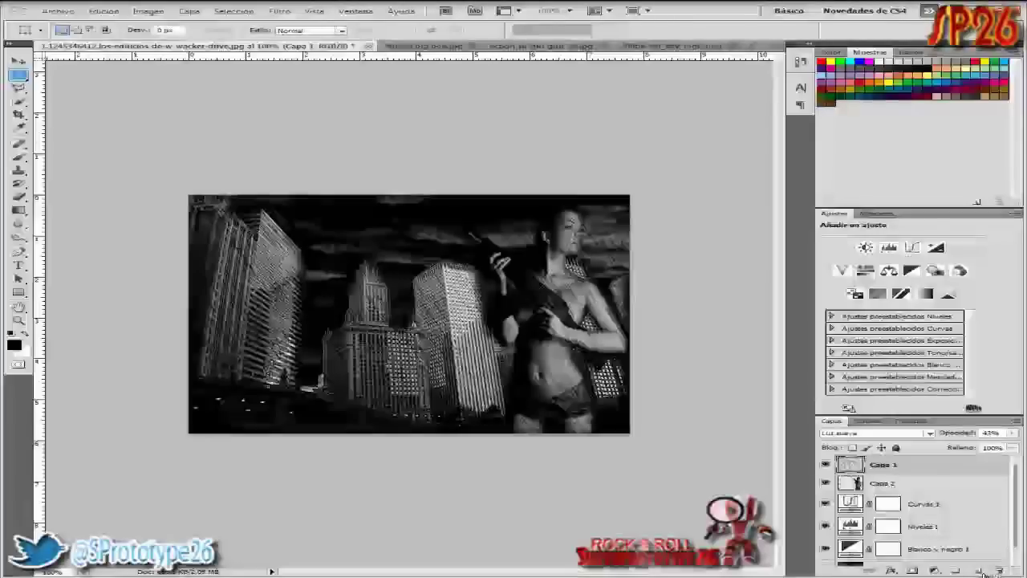
pyautogui.click(979, 571)
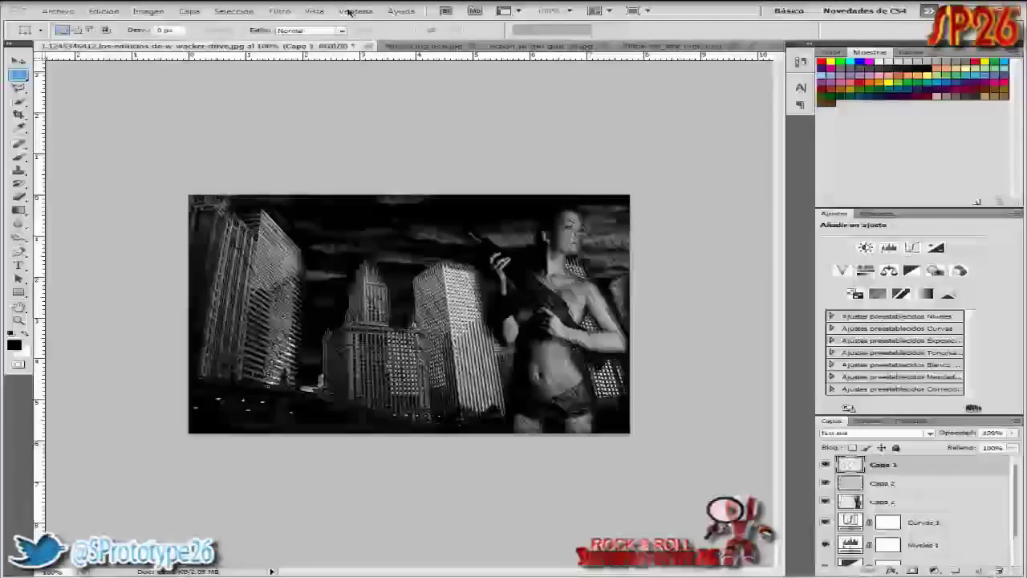
pyautogui.click(281, 12)
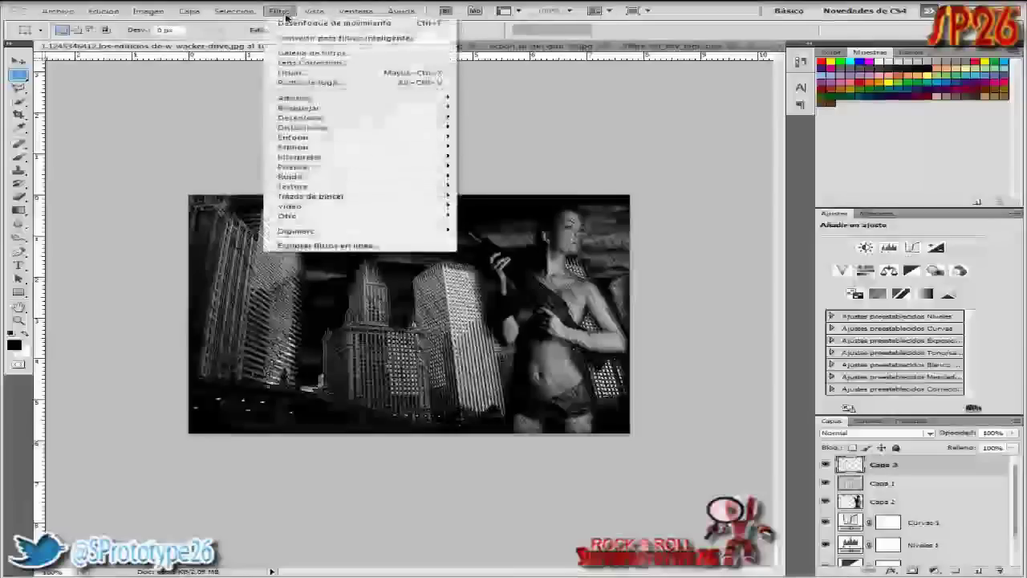
pyautogui.moveTo(299, 156)
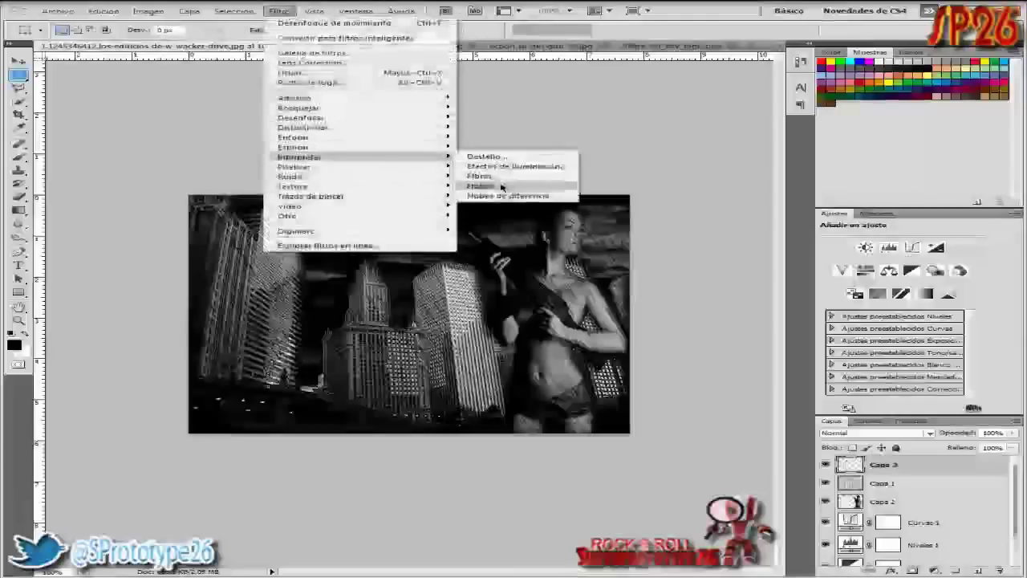
pyautogui.click(503, 184)
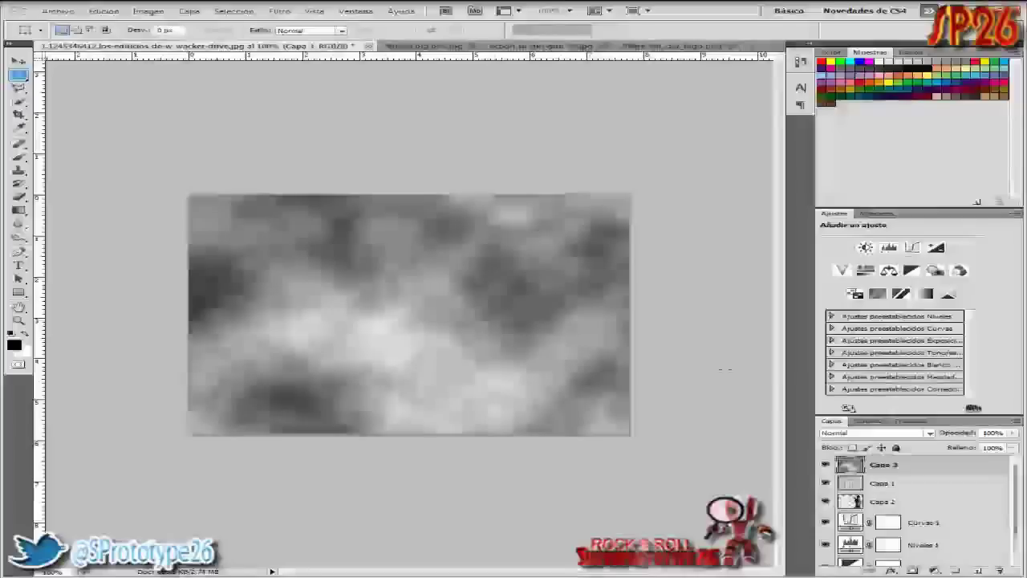
# Step: Drag the cloud layer's Opacidad slider down to 25%
pyautogui.click(1015, 434)
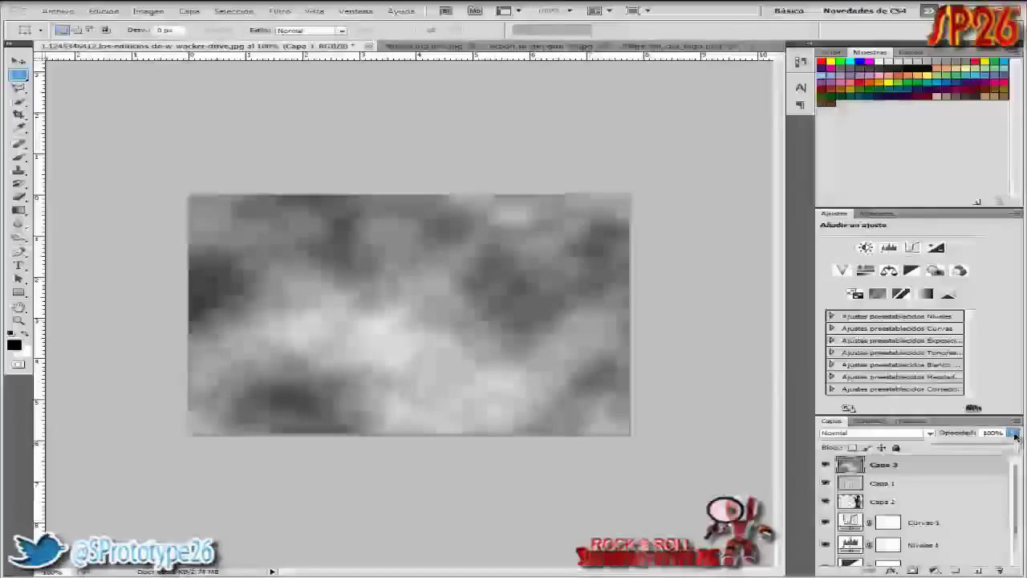
pyautogui.moveTo(1015, 434); pyautogui.dragTo(991, 448)
pyautogui.moveTo(981, 448); pyautogui.dragTo(954, 448)
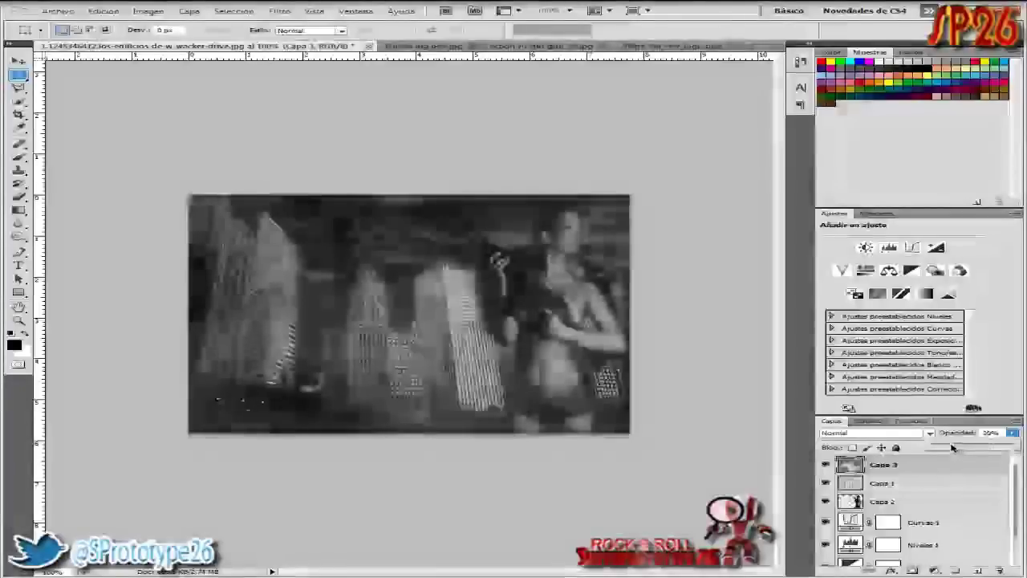
pyautogui.moveTo(953, 447); pyautogui.dragTo(955, 447)
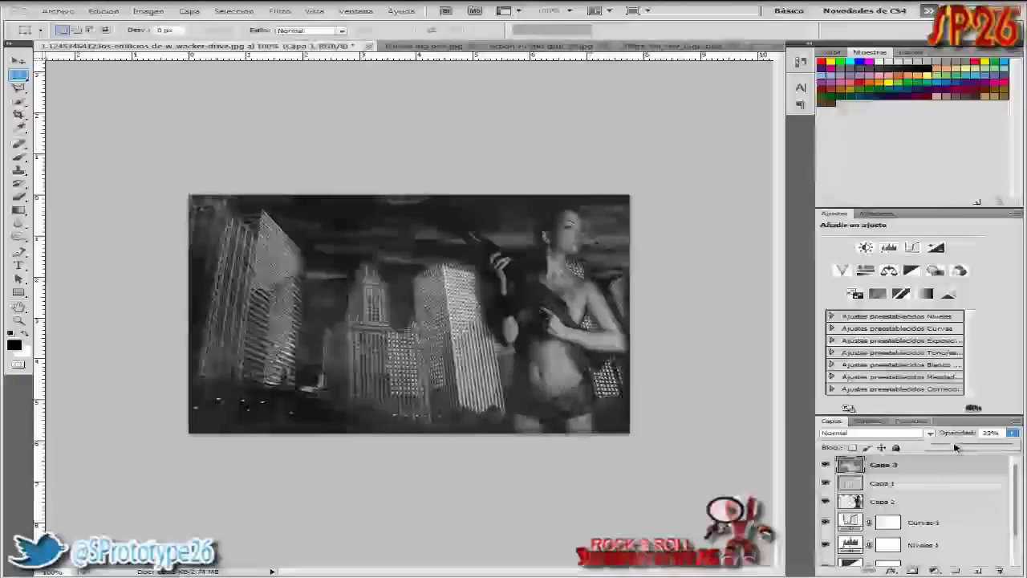
pyautogui.moveTo(955, 447); pyautogui.dragTo(953, 448)
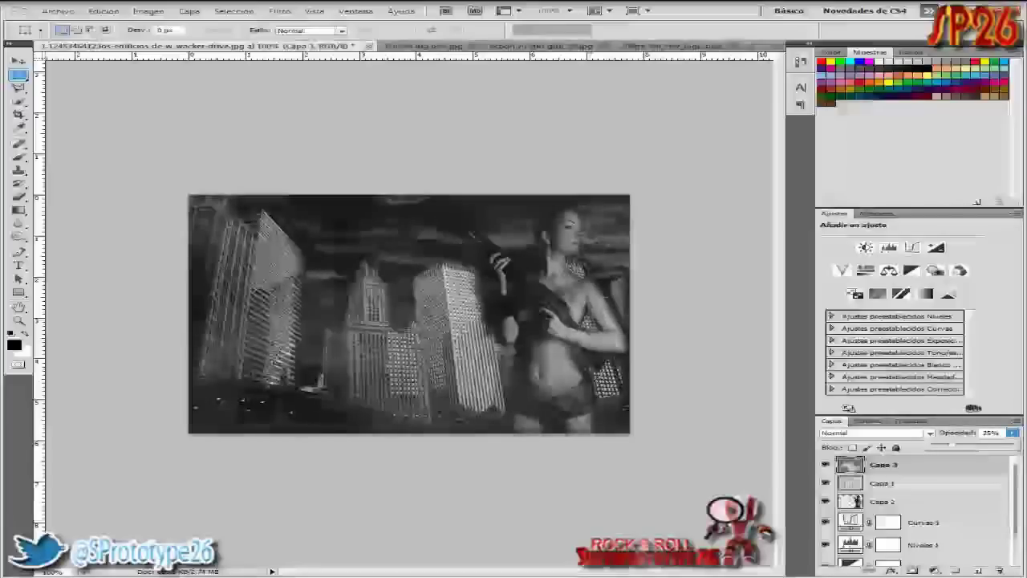
# Step: Erase the clouds over the woman's chest, hand and shorts with a soft 70 px eraser
pyautogui.click(18, 197)
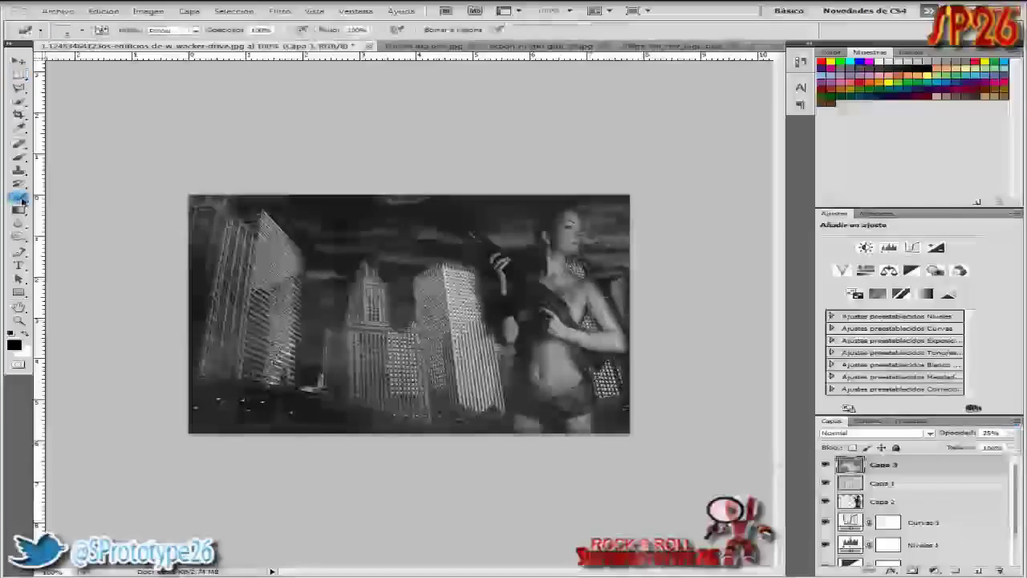
pyautogui.click(81, 31)
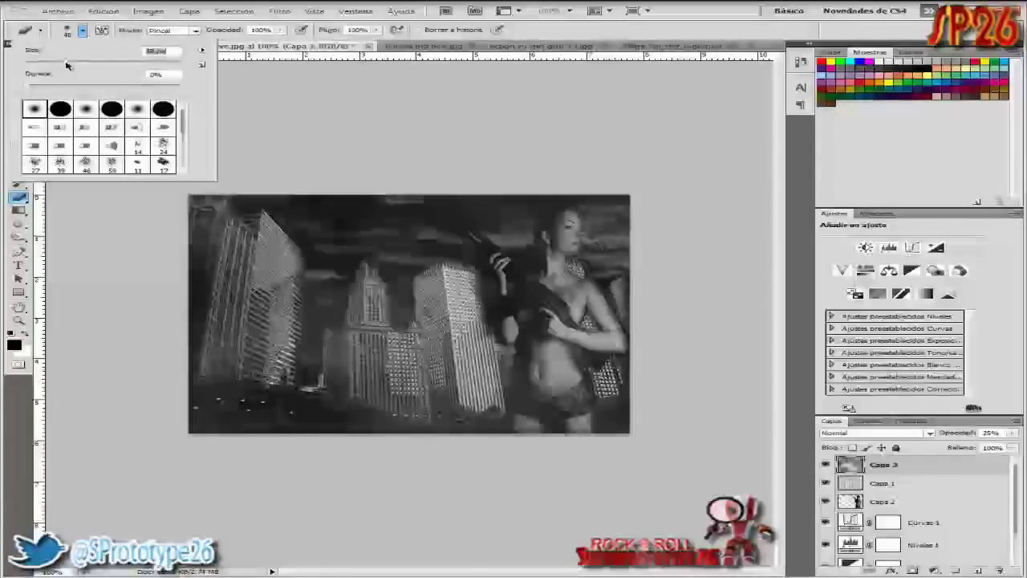
pyautogui.moveTo(71, 63); pyautogui.dragTo(76, 64)
pyautogui.moveTo(81, 70); pyautogui.dragTo(79, 70)
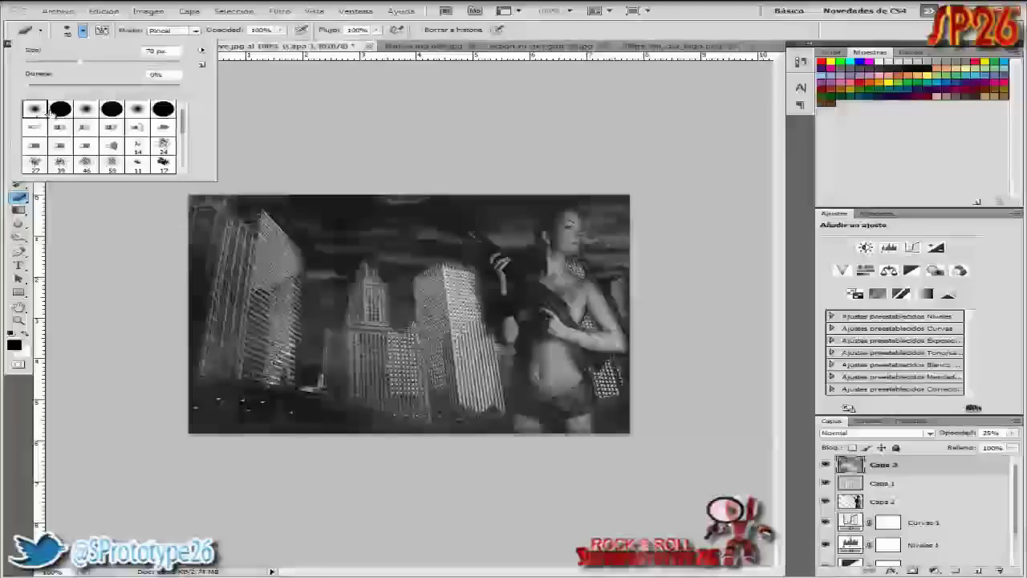
pyautogui.doubleClick(35, 110)
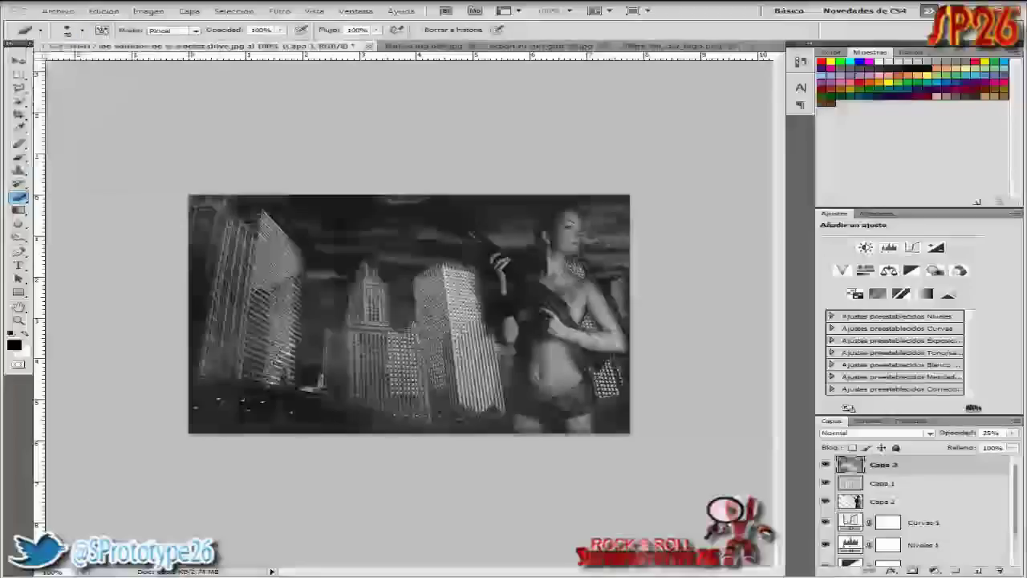
pyautogui.moveTo(554, 317); pyautogui.dragTo(534, 378)
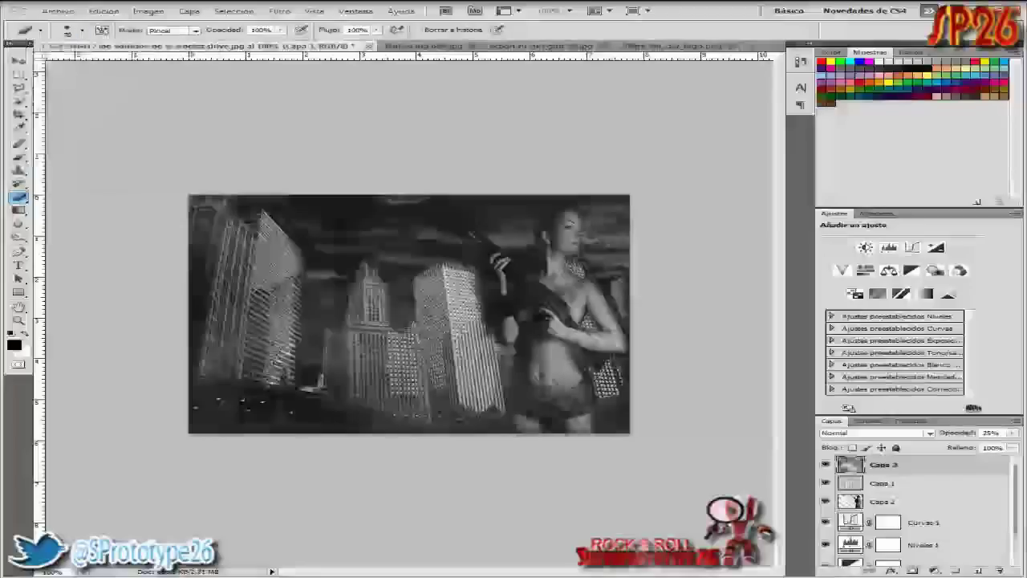
pyautogui.moveTo(568, 408); pyautogui.dragTo(601, 401)
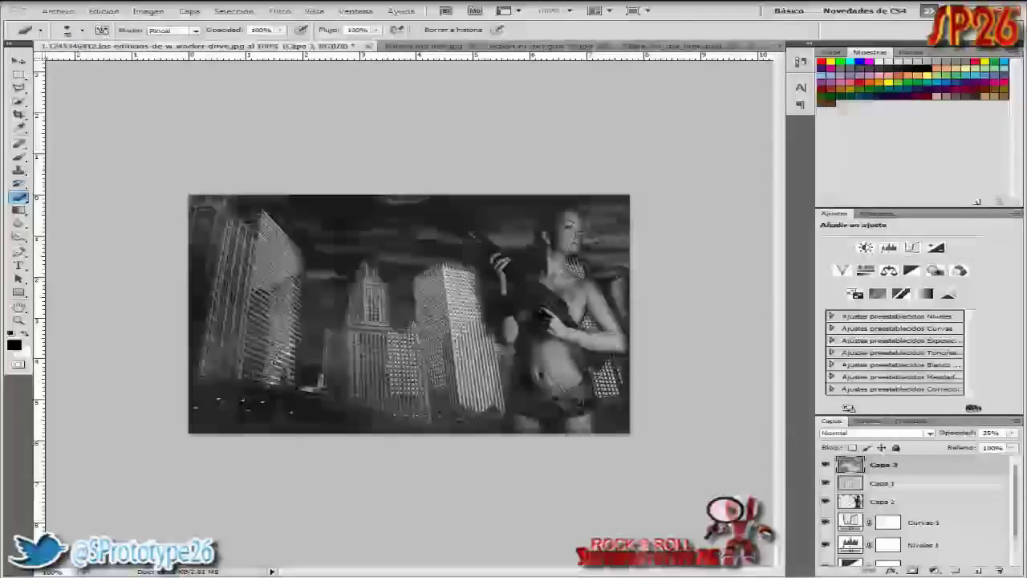
# Step: Enlarge the eraser and clear the clouds around the woman's arm, shorts and head
pyautogui.click(82, 30)
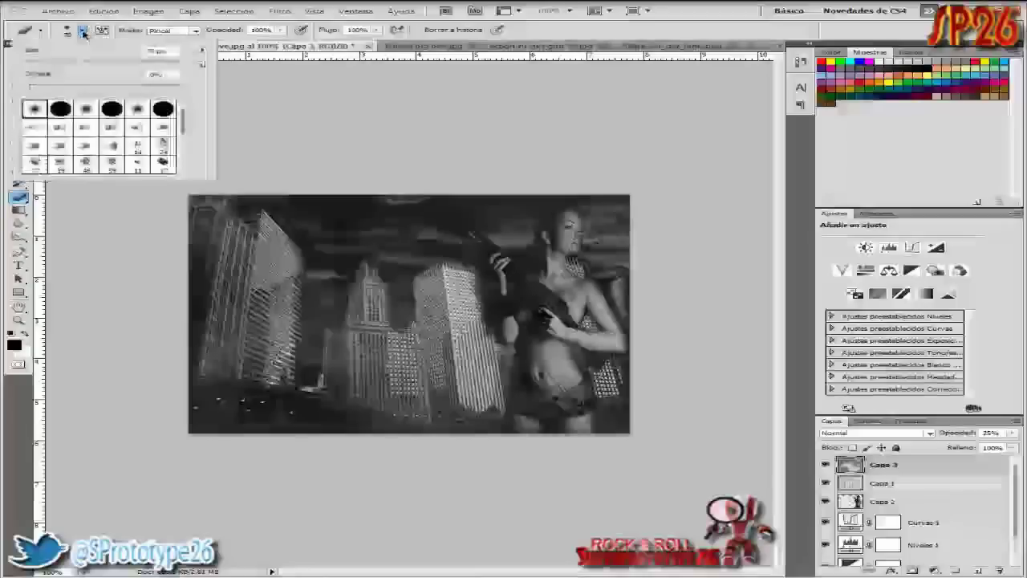
pyautogui.moveTo(113, 67); pyautogui.dragTo(145, 65)
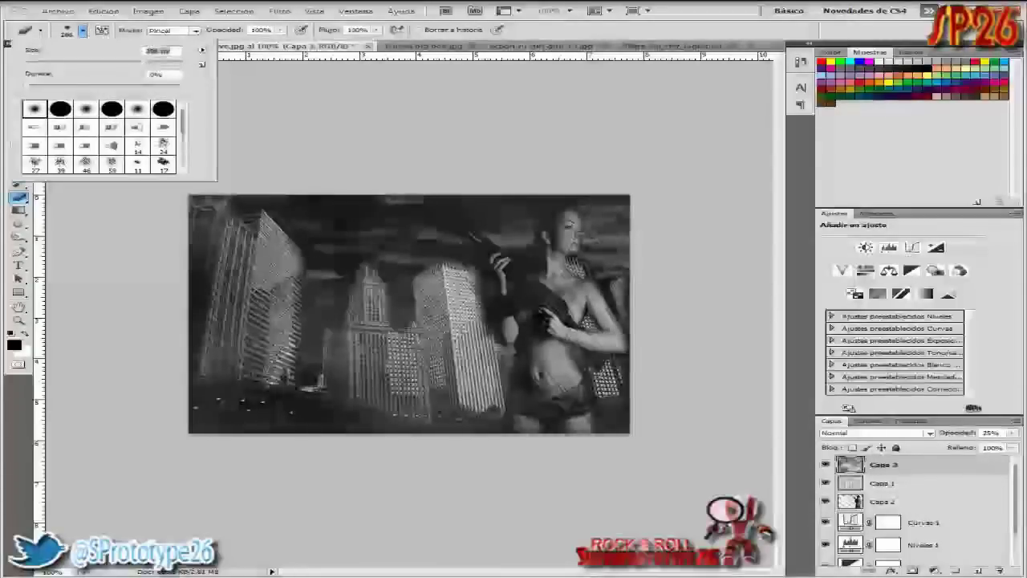
pyautogui.moveTo(533, 280); pyautogui.dragTo(533, 303)
pyautogui.moveTo(513, 369); pyautogui.dragTo(562, 417)
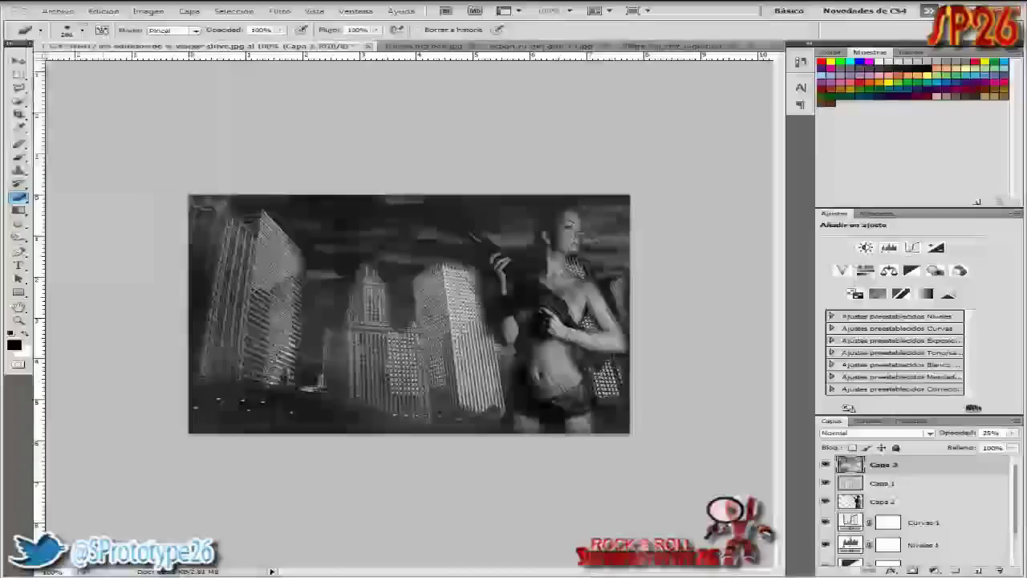
pyautogui.moveTo(526, 210); pyautogui.dragTo(614, 217)
pyautogui.moveTo(571, 353); pyautogui.dragTo(618, 407)
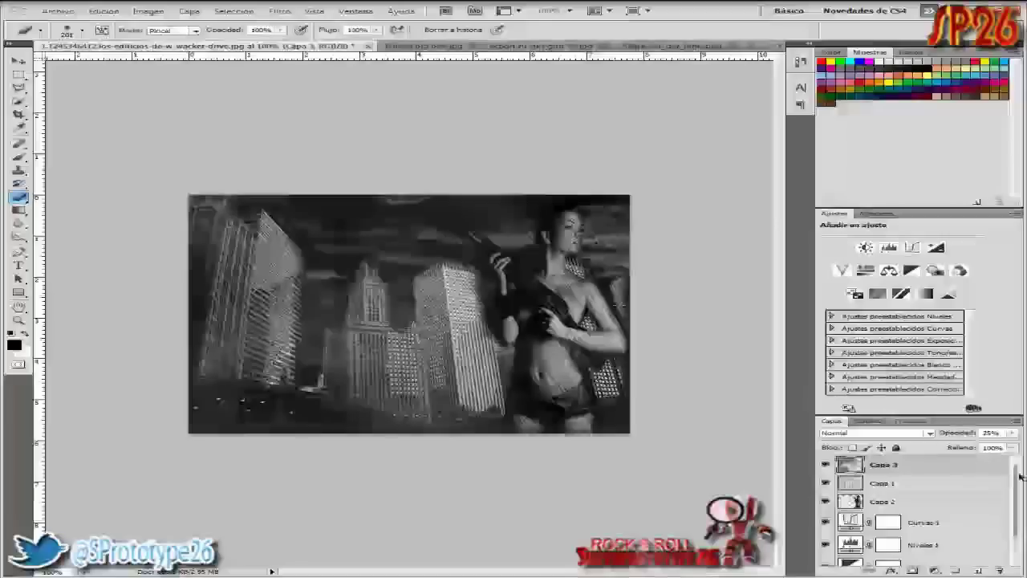
# Step: Burn the left skyscraper darker on the background photo layer
pyautogui.moveTo(1018, 477); pyautogui.dragTo(1010, 531)
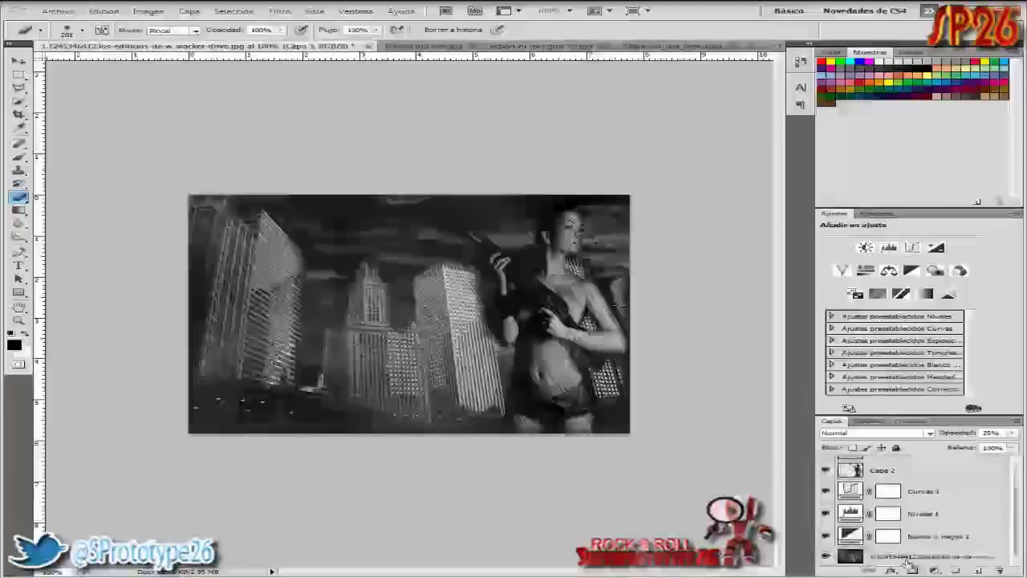
pyautogui.click(908, 558)
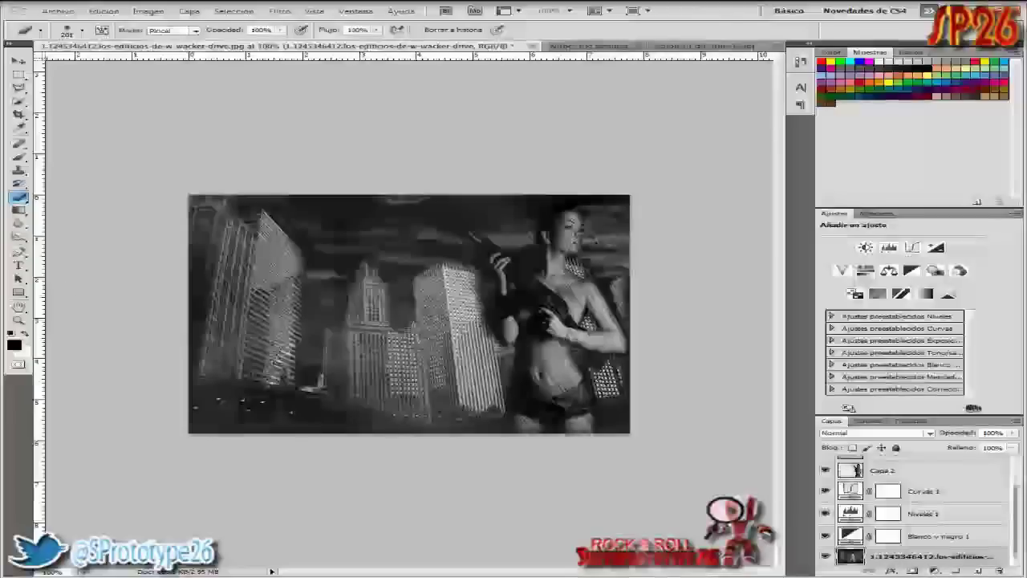
pyautogui.click(20, 237)
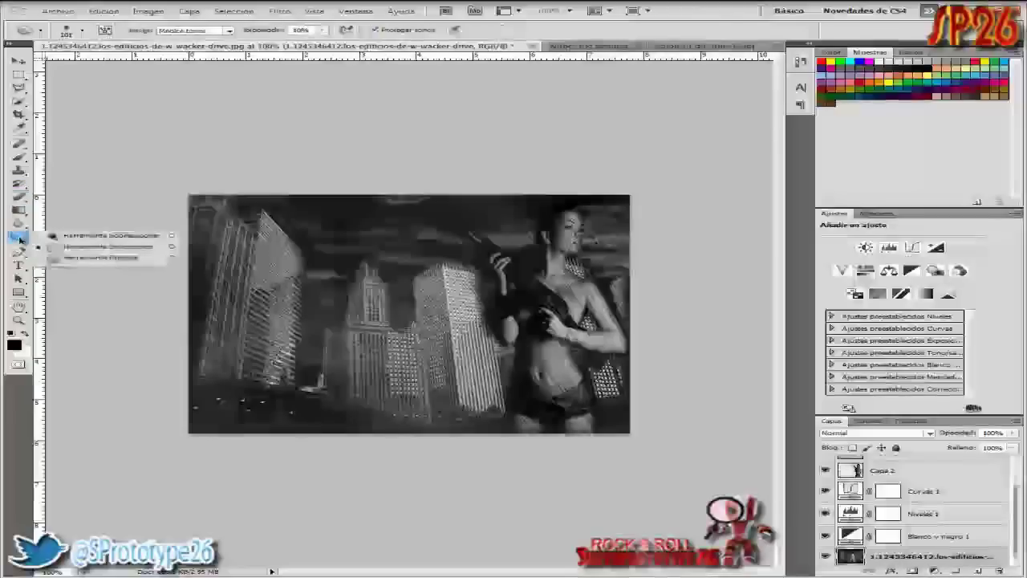
pyautogui.click(88, 249)
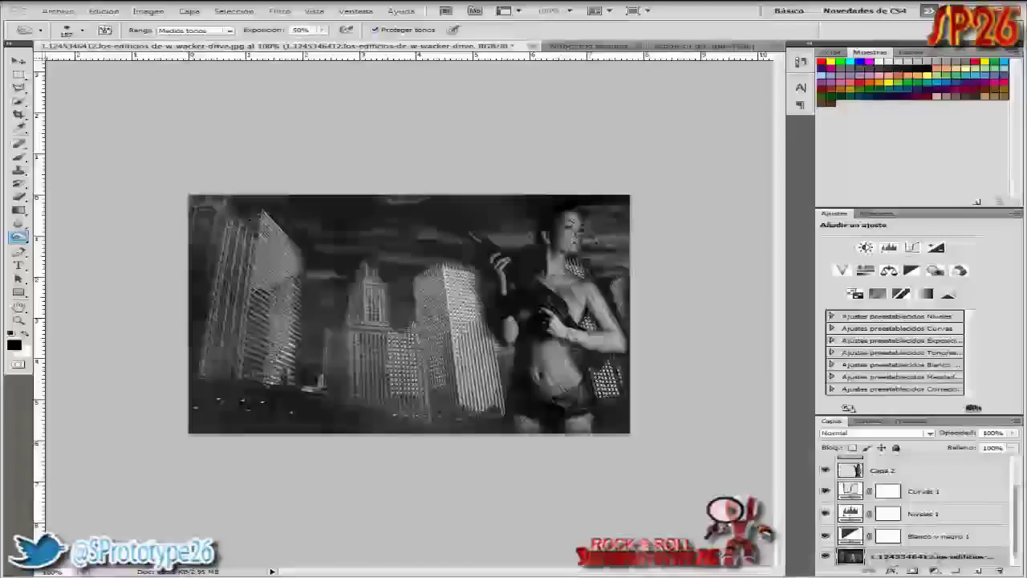
pyautogui.moveTo(273, 228); pyautogui.dragTo(233, 273)
pyautogui.moveTo(287, 365); pyautogui.dragTo(301, 263)
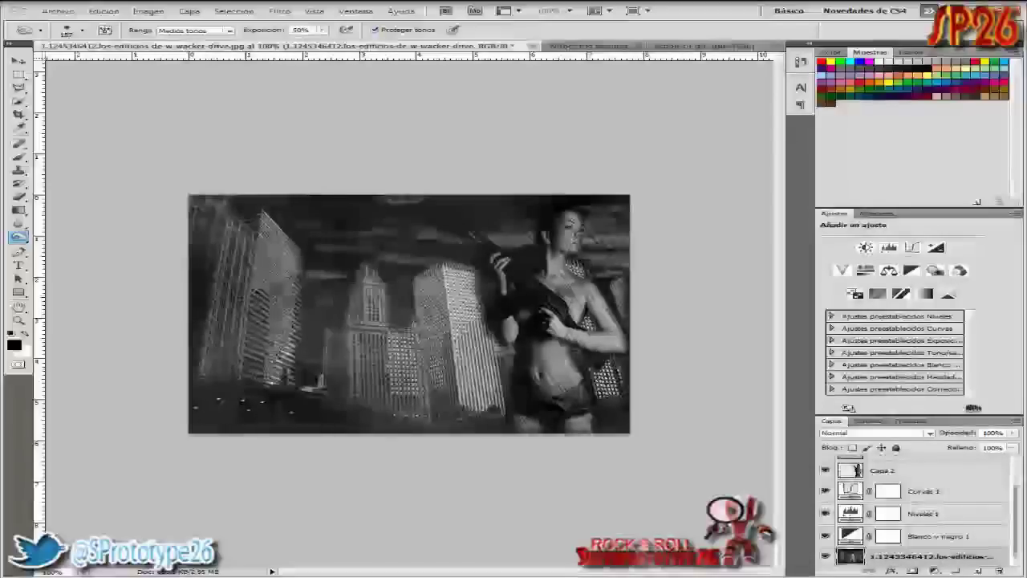
pyautogui.moveTo(272, 228); pyautogui.dragTo(270, 377)
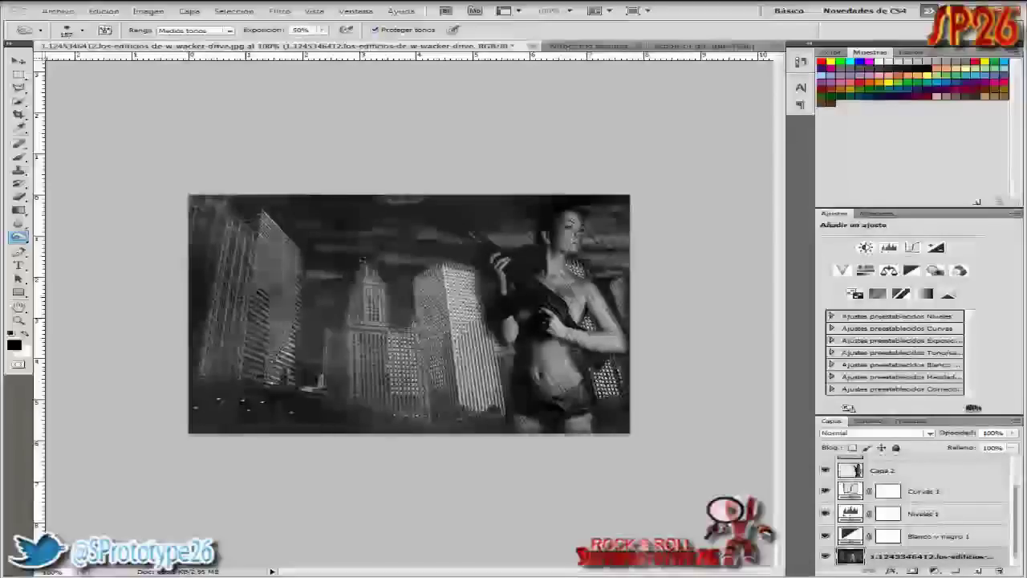
# Step: Burn the central building and surrounding skyscrapers darker
pyautogui.moveTo(365, 260)
pyautogui.mouseDown()
pyautogui.moveTo(374, 331)
pyautogui.moveTo(356, 344)
pyautogui.mouseUp()
pyautogui.moveTo(241, 225); pyautogui.dragTo(377, 386)
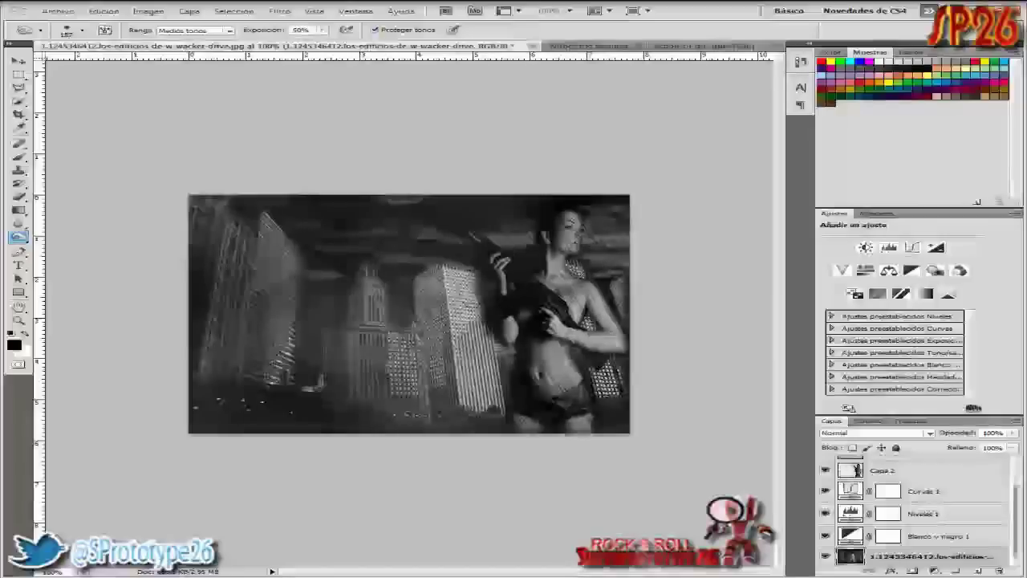
pyautogui.moveTo(449, 297); pyautogui.dragTo(494, 401)
pyautogui.moveTo(457, 277); pyautogui.dragTo(469, 281)
pyautogui.moveTo(434, 265); pyautogui.dragTo(481, 353)
# Step: Burn the tall tower beside the woman darker
pyautogui.moveTo(449, 305); pyautogui.dragTo(482, 394)
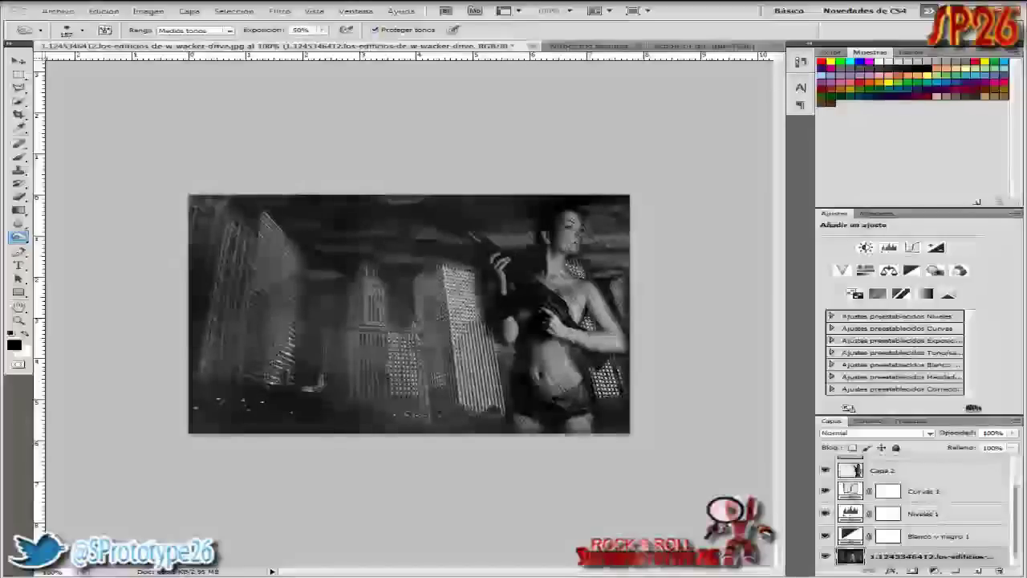
pyautogui.moveTo(482, 337); pyautogui.dragTo(474, 402)
pyautogui.moveTo(465, 273)
pyautogui.mouseDown()
pyautogui.moveTo(426, 345)
pyautogui.moveTo(481, 357)
pyautogui.moveTo(433, 289)
pyautogui.mouseUp()
pyautogui.moveTo(377, 273); pyautogui.dragTo(482, 409)
pyautogui.moveTo(461, 365); pyautogui.dragTo(475, 402)
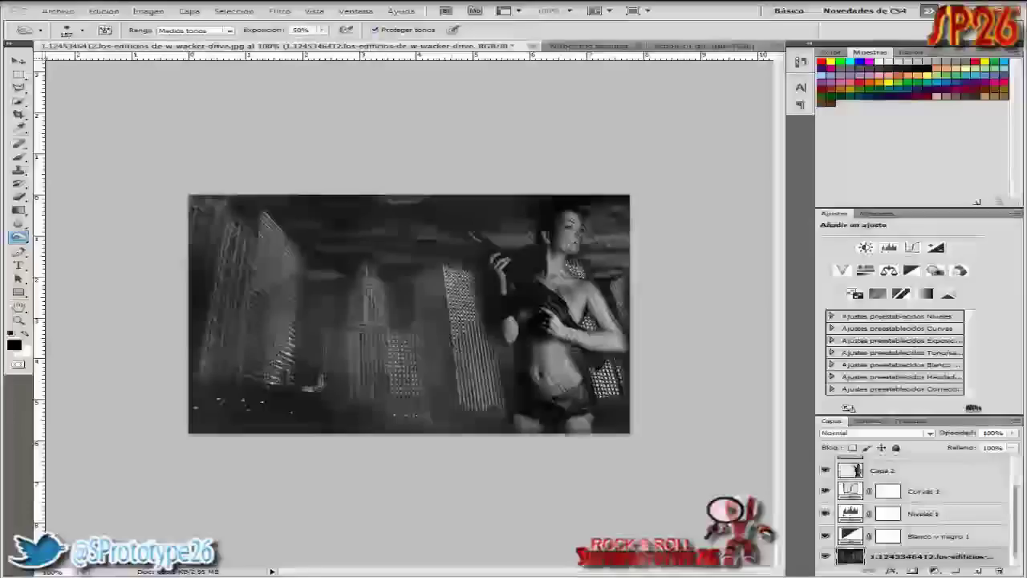
pyautogui.moveTo(450, 289); pyautogui.dragTo(470, 329)
pyautogui.moveTo(477, 393); pyautogui.dragTo(441, 285)
pyautogui.moveTo(457, 349)
pyautogui.mouseDown()
pyautogui.moveTo(459, 389)
pyautogui.moveTo(458, 337)
pyautogui.mouseUp()
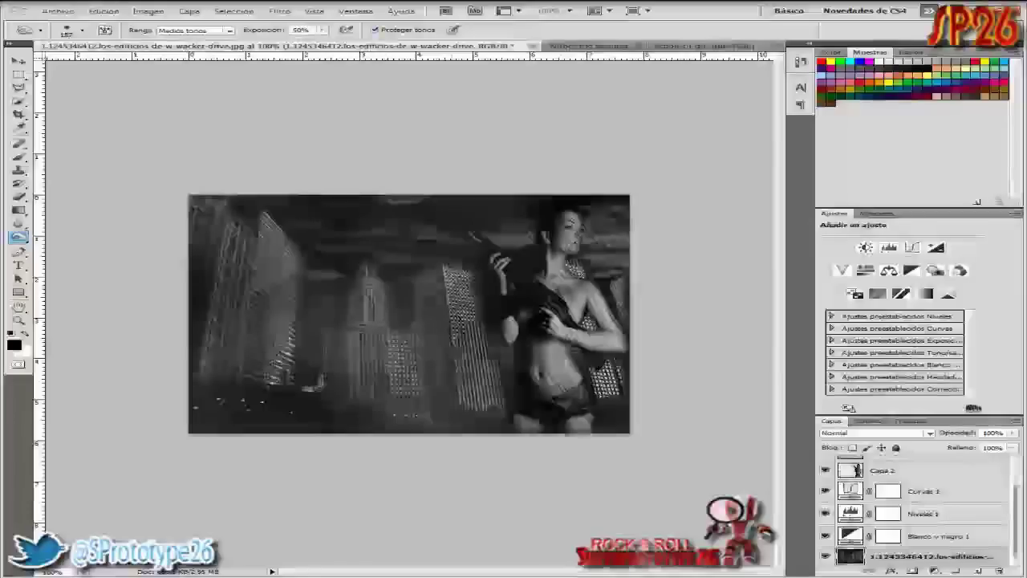
pyautogui.moveTo(453, 264); pyautogui.dragTo(466, 317)
pyautogui.moveTo(419, 346)
pyautogui.mouseDown()
pyautogui.moveTo(470, 301)
pyautogui.moveTo(461, 341)
pyautogui.mouseUp()
pyautogui.moveTo(470, 272); pyautogui.dragTo(474, 409)
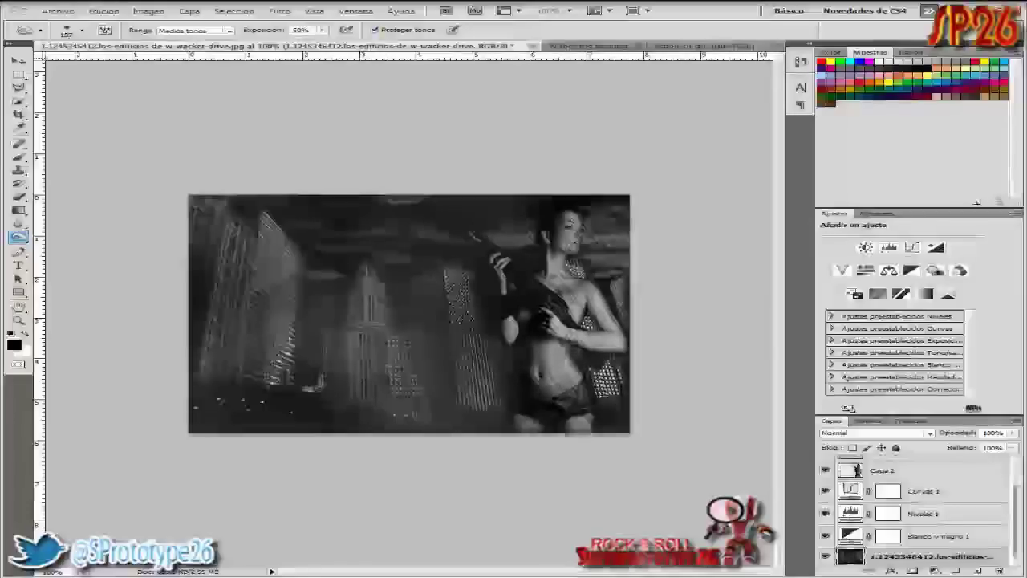
# Step: Burn the photo's right edge beside the woman darker
pyautogui.moveTo(605, 361); pyautogui.dragTo(605, 395)
pyautogui.moveTo(614, 271); pyautogui.dragTo(603, 394)
pyautogui.moveTo(622, 297); pyautogui.dragTo(574, 264)
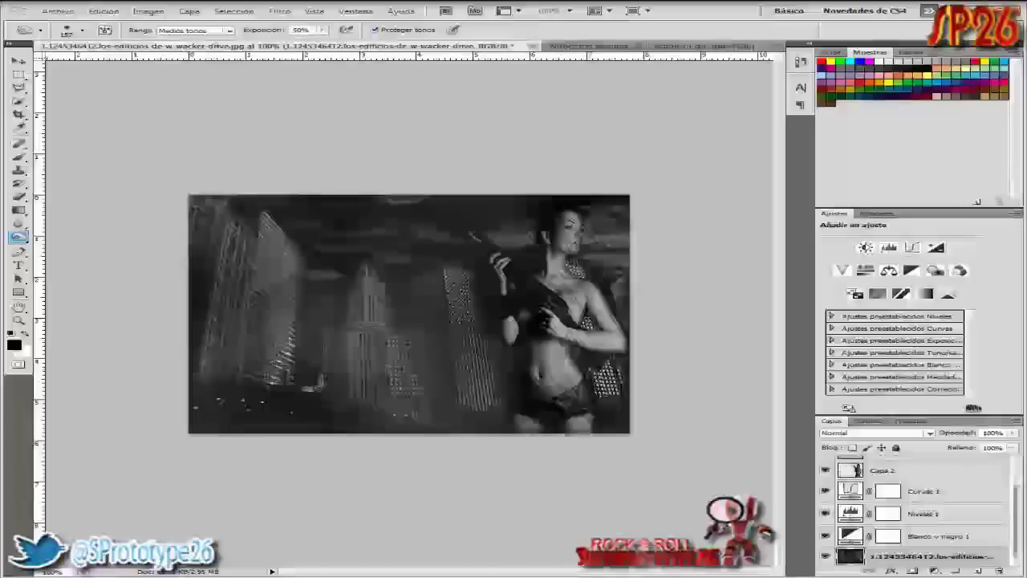
pyautogui.moveTo(614, 362); pyautogui.dragTo(614, 397)
pyautogui.moveTo(622, 253); pyautogui.dragTo(574, 305)
pyautogui.moveTo(602, 357); pyautogui.dragTo(602, 406)
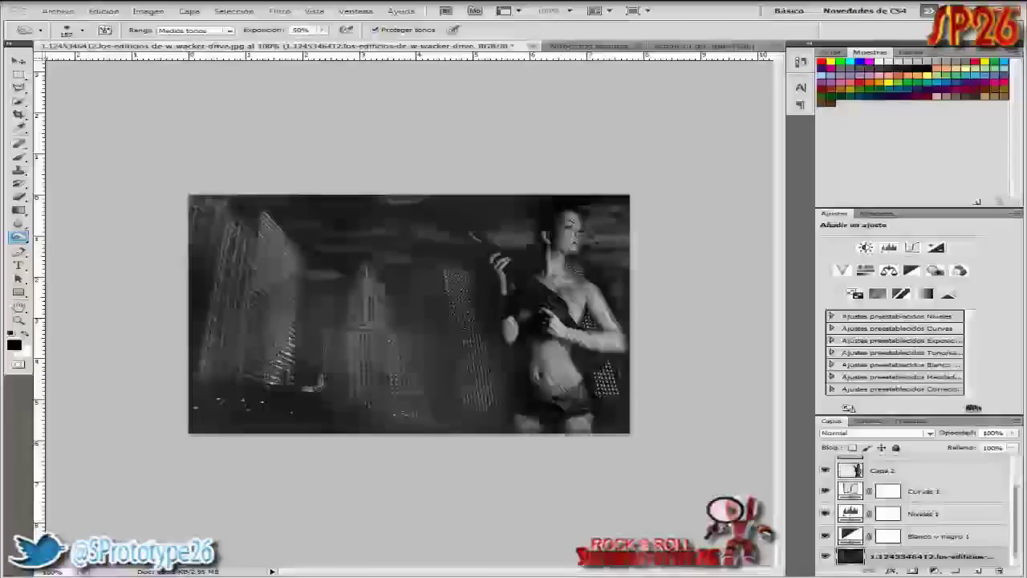
# Step: Burn the central and left buildings darker still
pyautogui.moveTo(358, 371)
pyautogui.mouseDown()
pyautogui.moveTo(380, 289)
pyautogui.moveTo(368, 395)
pyautogui.moveTo(365, 266)
pyautogui.mouseUp()
pyautogui.moveTo(353, 317); pyautogui.dragTo(391, 377)
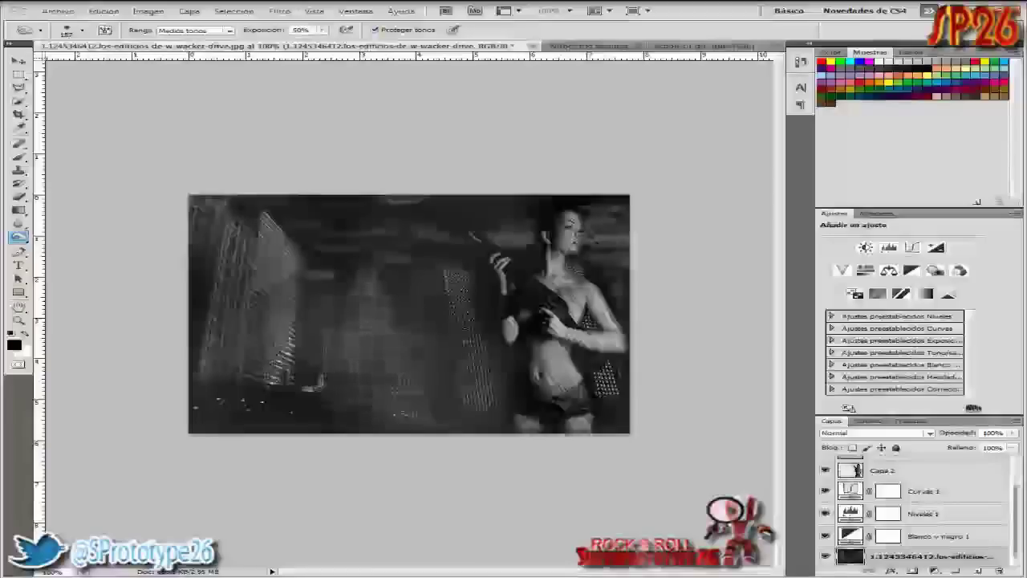
pyautogui.moveTo(369, 289); pyautogui.dragTo(386, 327)
pyautogui.moveTo(358, 261); pyautogui.dragTo(374, 374)
pyautogui.moveTo(266, 226)
pyautogui.mouseDown()
pyautogui.moveTo(278, 243)
pyautogui.moveTo(282, 345)
pyautogui.moveTo(259, 289)
pyautogui.mouseUp()
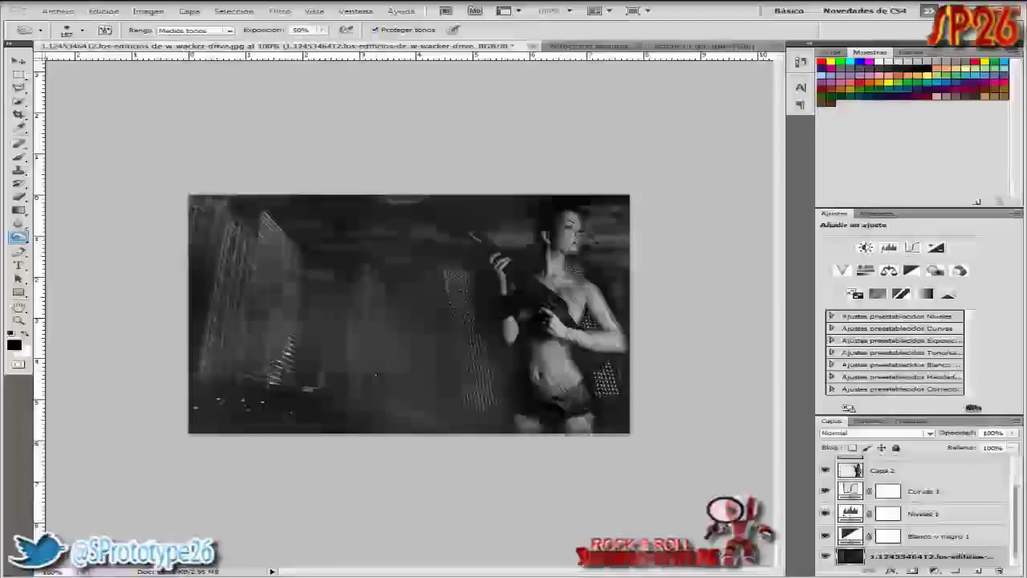
pyautogui.moveTo(270, 238); pyautogui.dragTo(232, 345)
pyautogui.moveTo(277, 378); pyautogui.dragTo(217, 257)
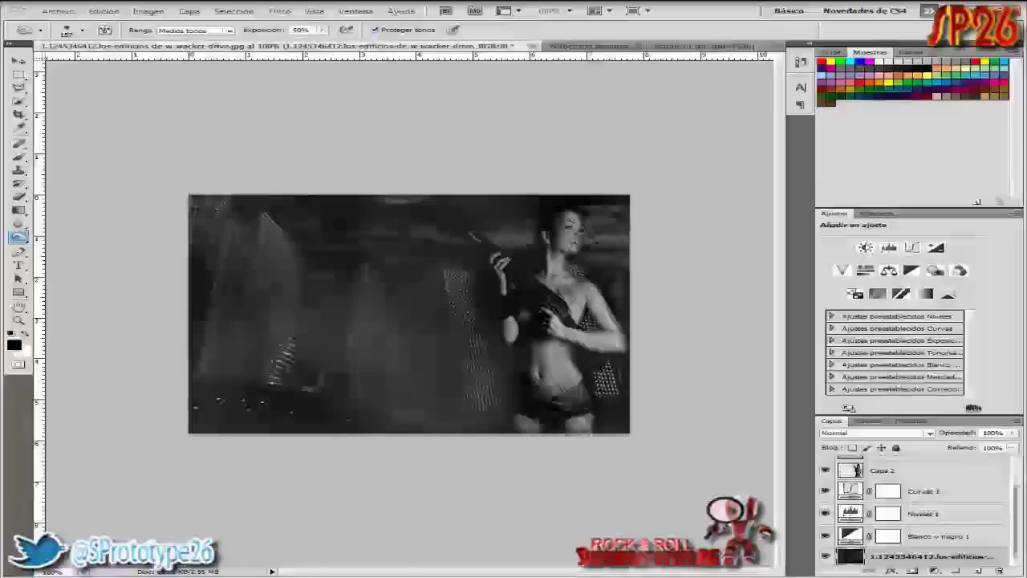
pyautogui.moveTo(289, 366); pyautogui.dragTo(268, 255)
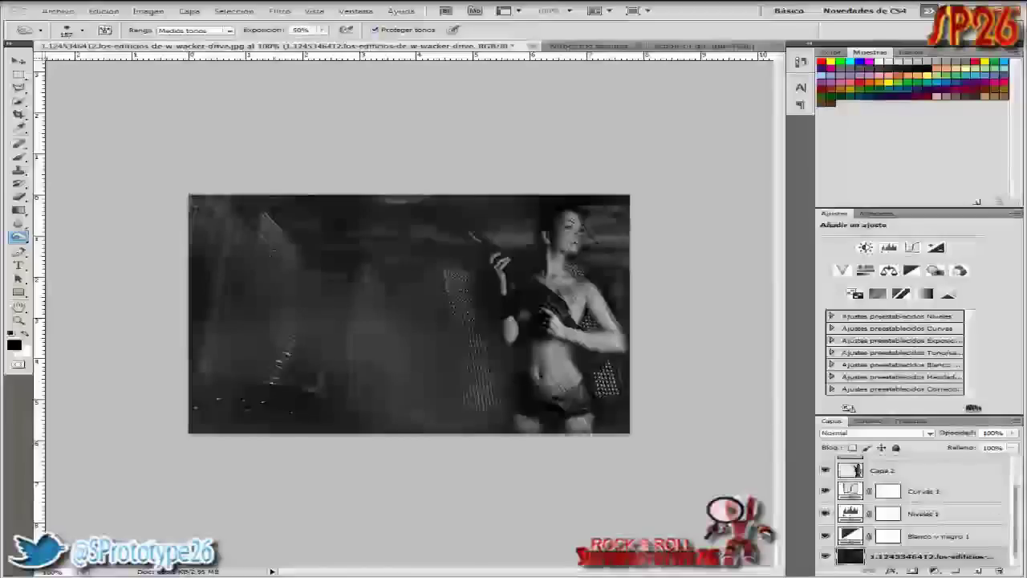
# Step: Set Capa 3's opacity to 15%
pyautogui.scroll(2, 1016, 513)
pyautogui.click(923, 466)
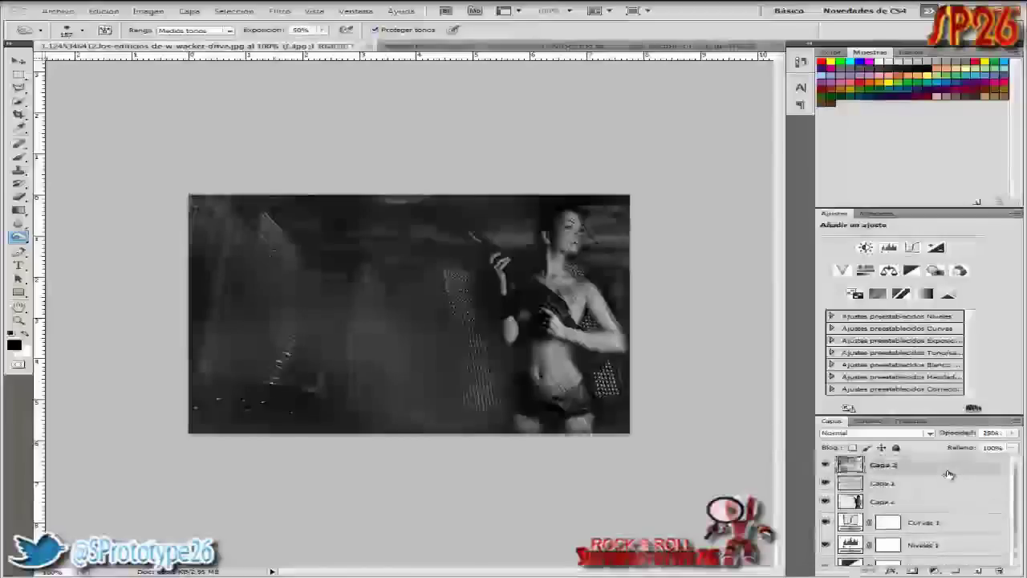
pyautogui.click(1013, 433)
pyautogui.moveTo(1004, 447); pyautogui.dragTo(943, 449)
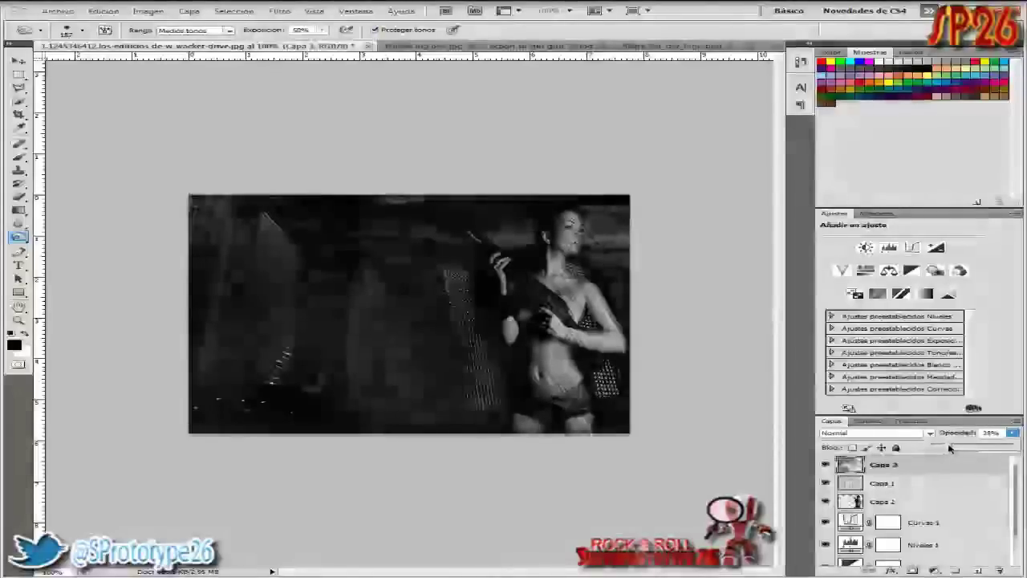
pyautogui.moveTo(943, 450); pyautogui.dragTo(945, 451)
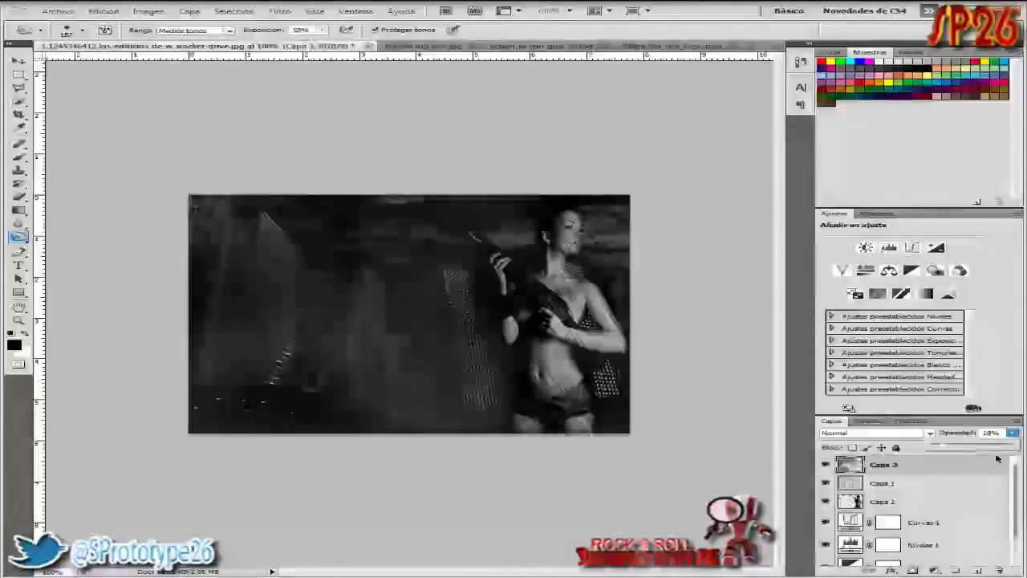
pyautogui.moveTo(945, 449); pyautogui.dragTo(943, 450)
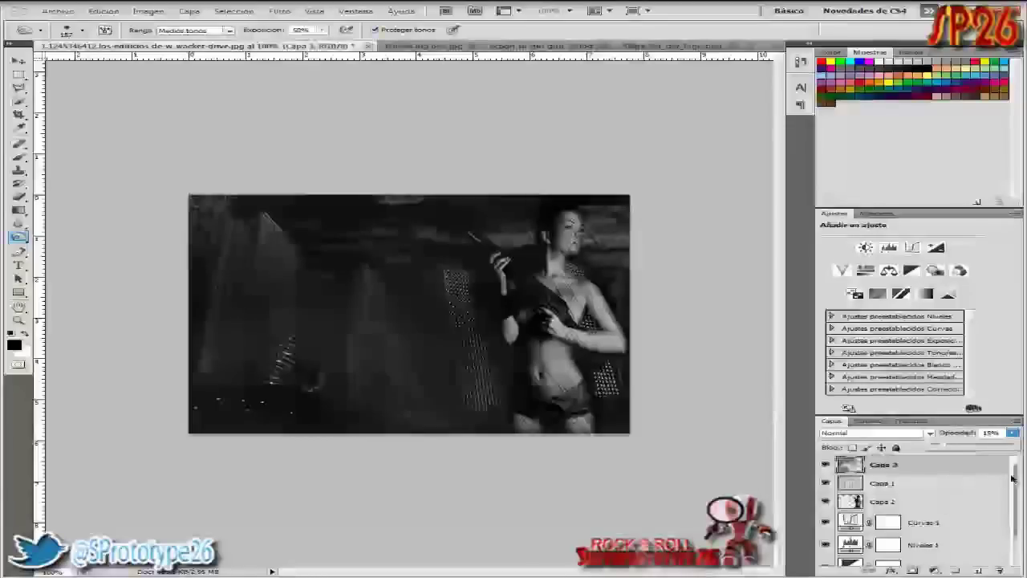
# Step: Flatten all layers into the Fondo layer with Acoplar imagen
pyautogui.moveTo(1017, 481); pyautogui.dragTo(1021, 504)
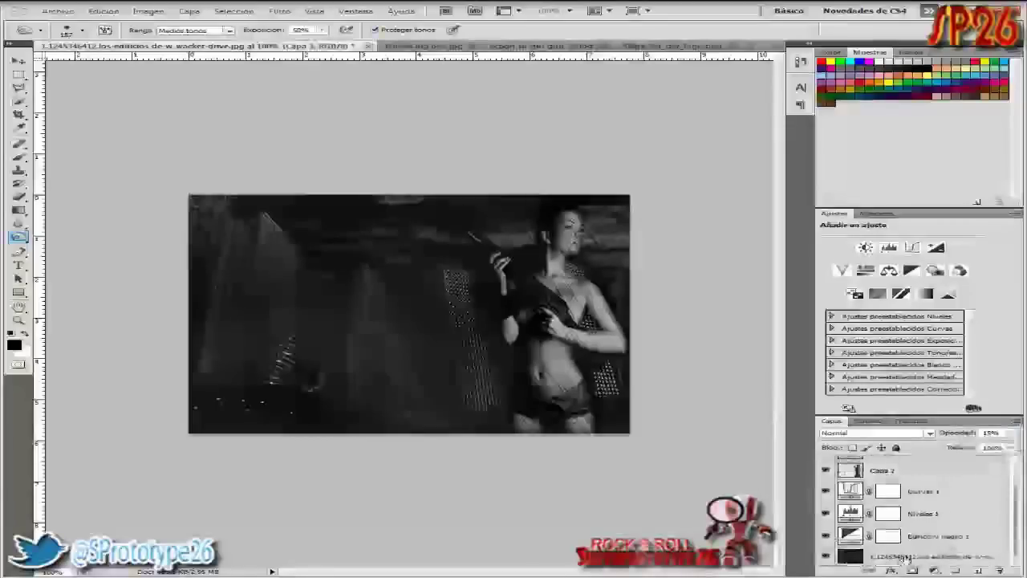
pyautogui.click(890, 557)
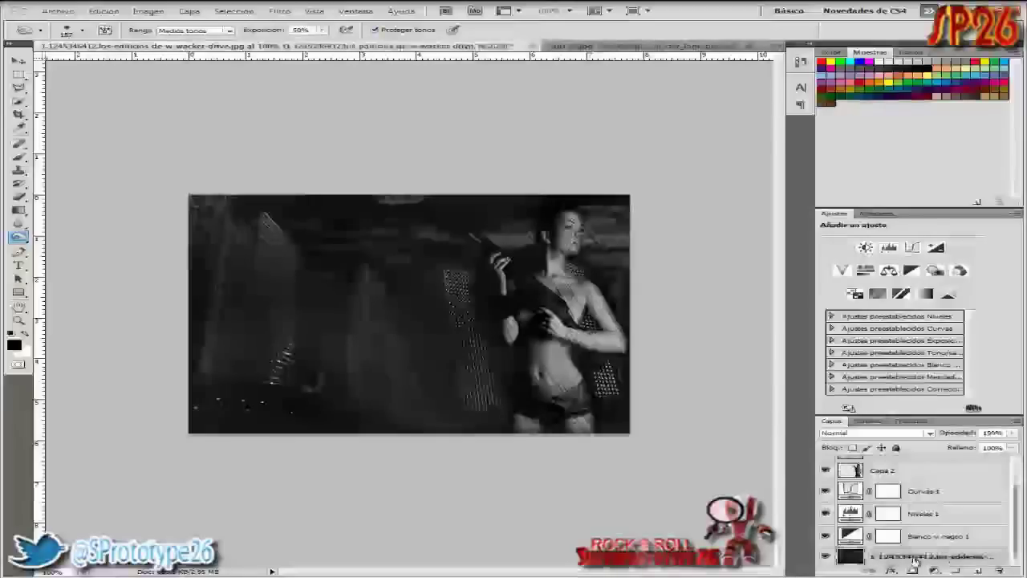
pyautogui.rightClick(916, 559)
pyautogui.click(849, 548)
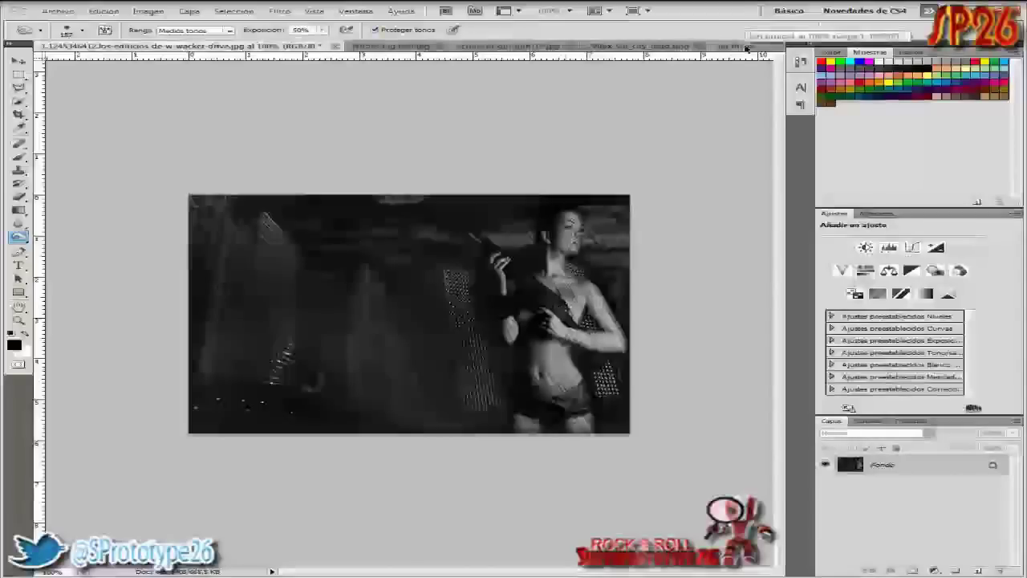
# Step: Copy the whole SIN CITY logo document and paste it into the city photo
pyautogui.click(743, 48)
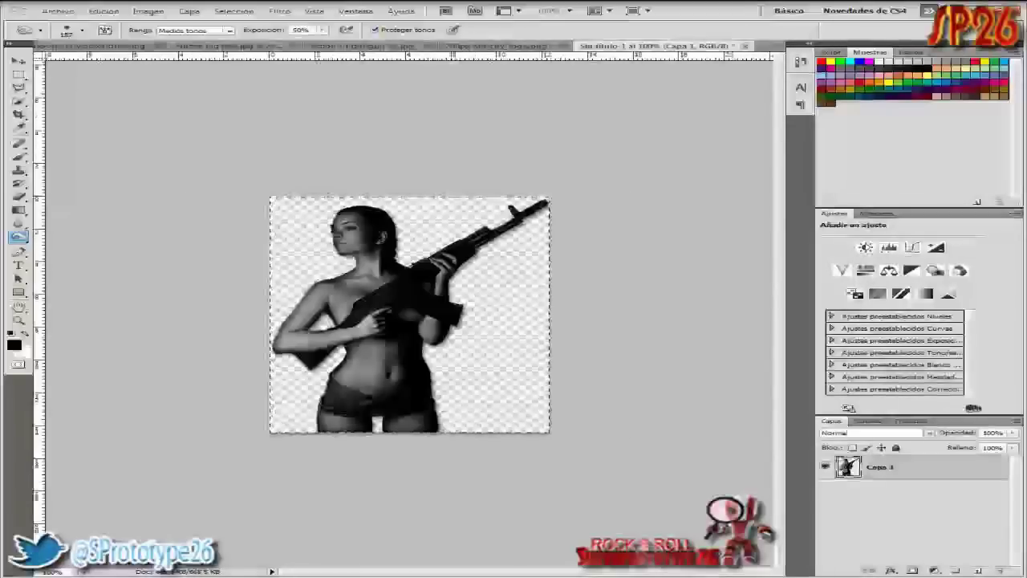
pyautogui.click(776, 45)
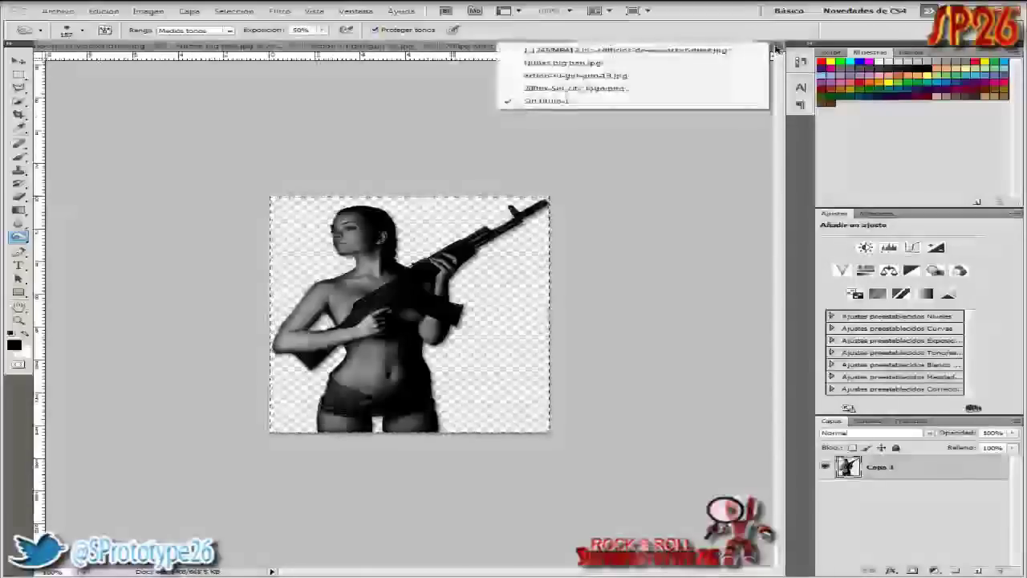
pyautogui.click(591, 88)
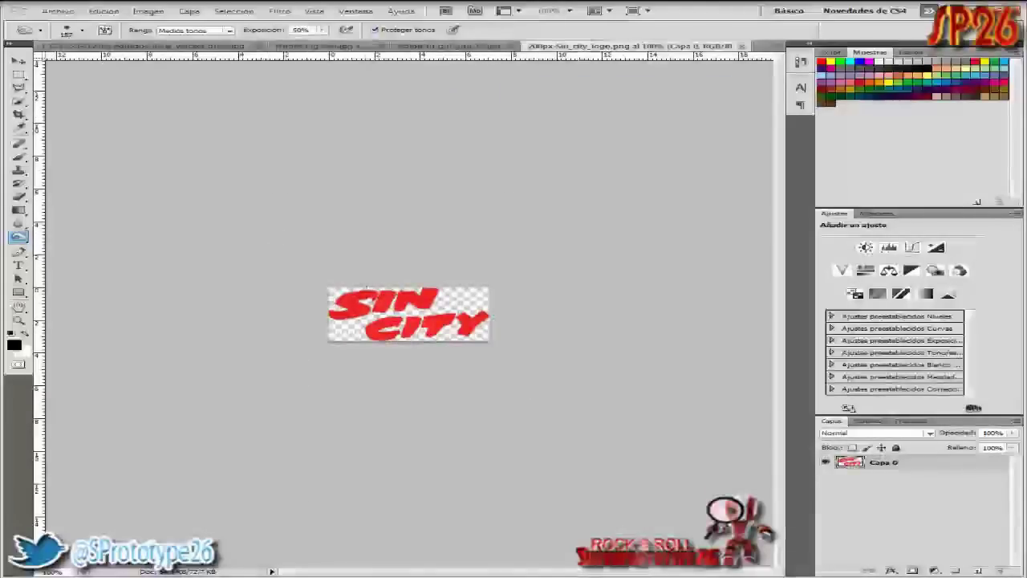
pyautogui.click(16, 76)
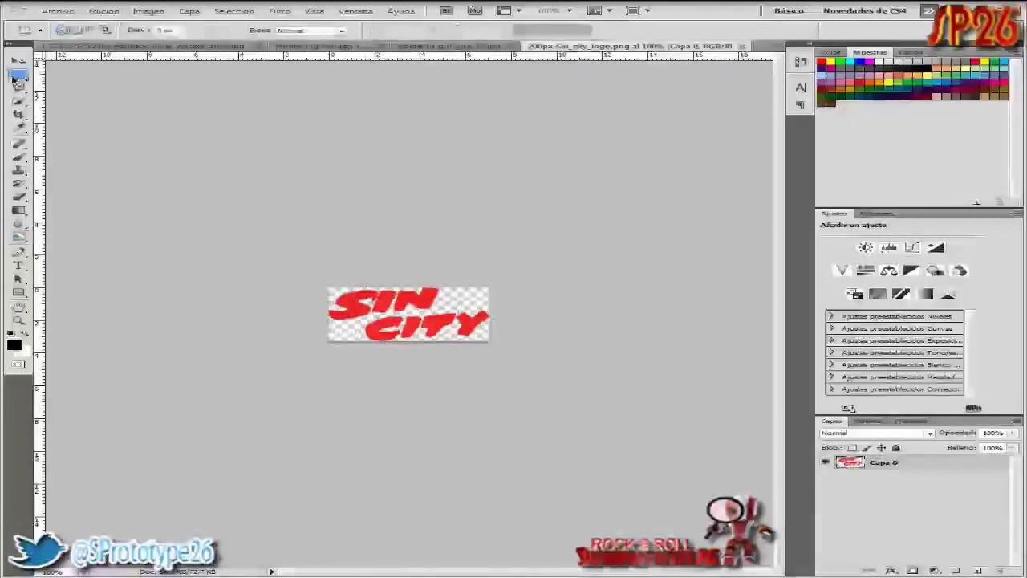
pyautogui.hotkey('ctrl', 'a')
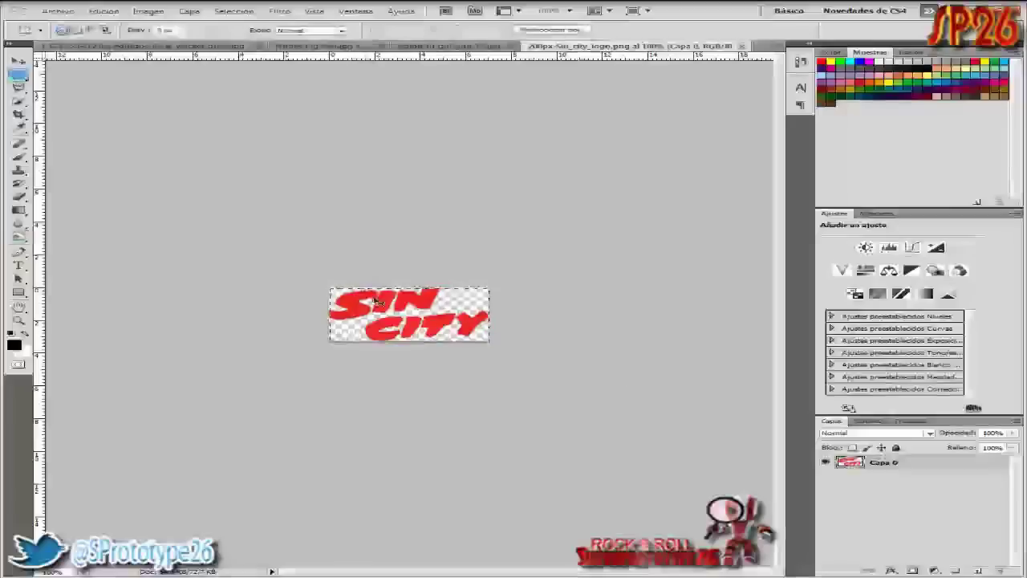
pyautogui.hotkey('ctrl', 'Tab')
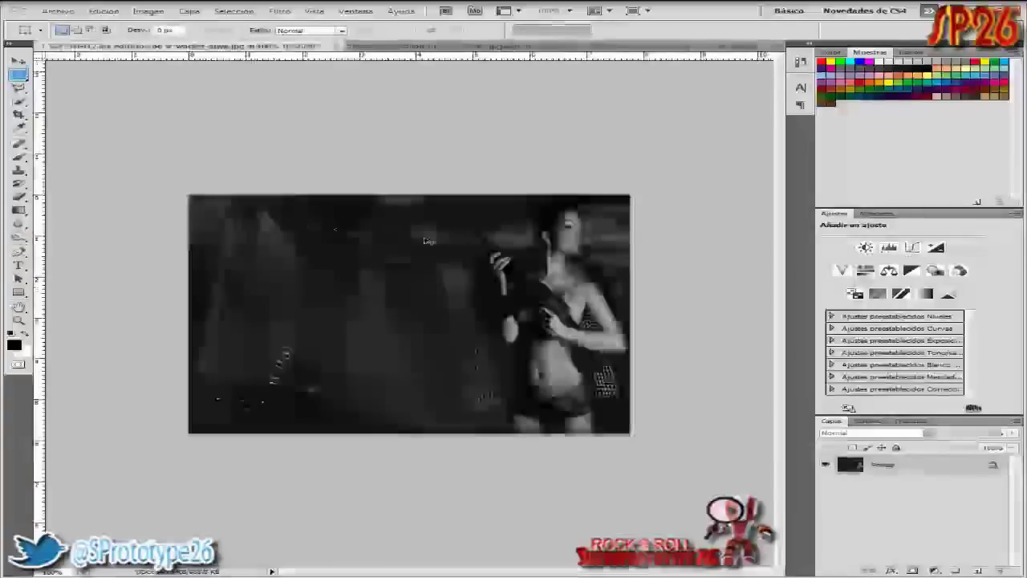
pyautogui.hotkey('ctrl', 'v')
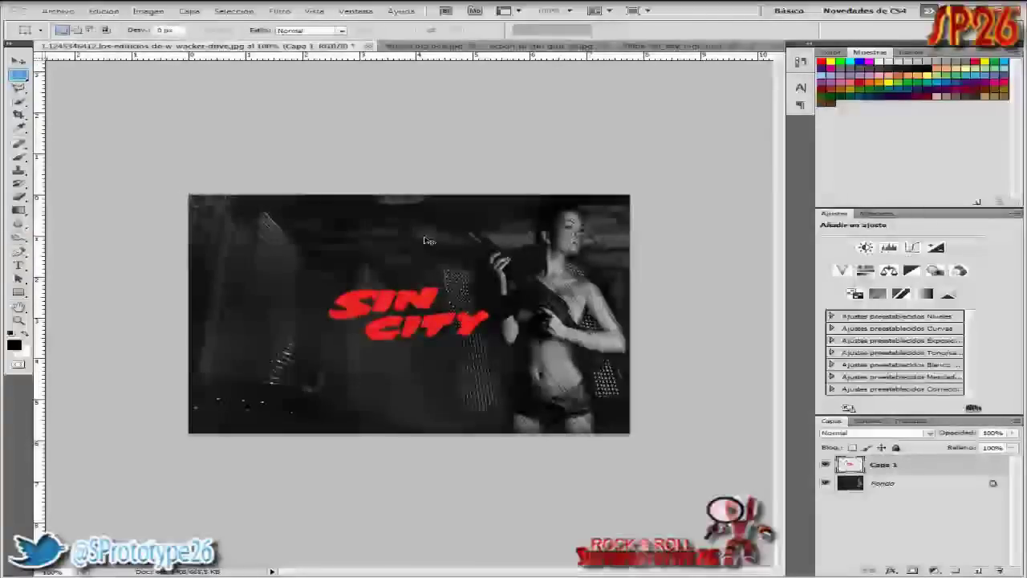
# Step: Scale the SIN CITY logo down and move it into the photo's top-left corner
pyautogui.hotkey('ctrl', 't')
pyautogui.moveTo(470, 307)
pyautogui.mouseDown()
pyautogui.moveTo(345, 225)
pyautogui.moveTo(416, 273)
pyautogui.moveTo(389, 261)
pyautogui.mouseUp()
pyautogui.press('Return')
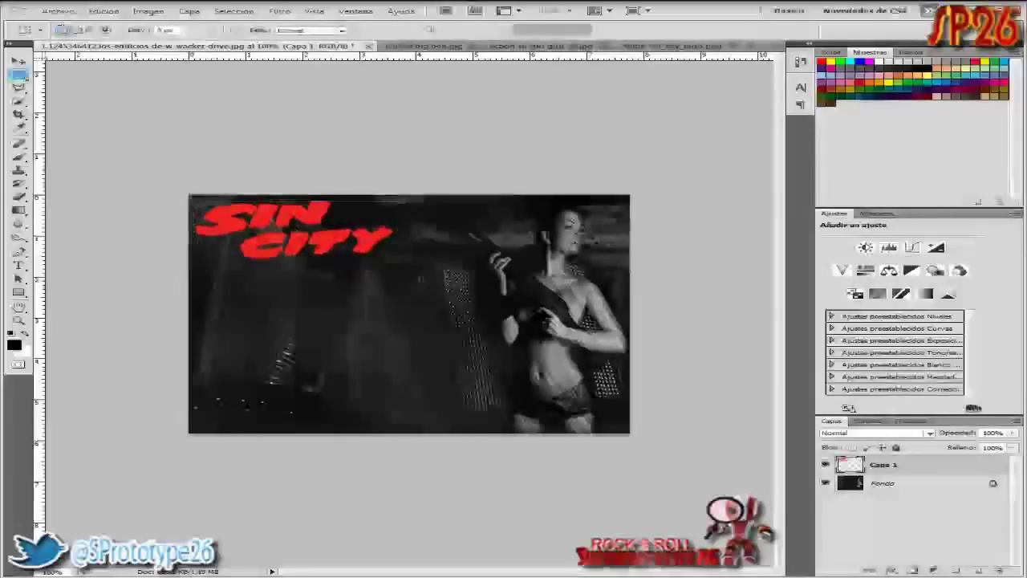
# Step: Lock the logo layer's transparent pixels and add an Intensidad adjustment layer
pyautogui.click(852, 447)
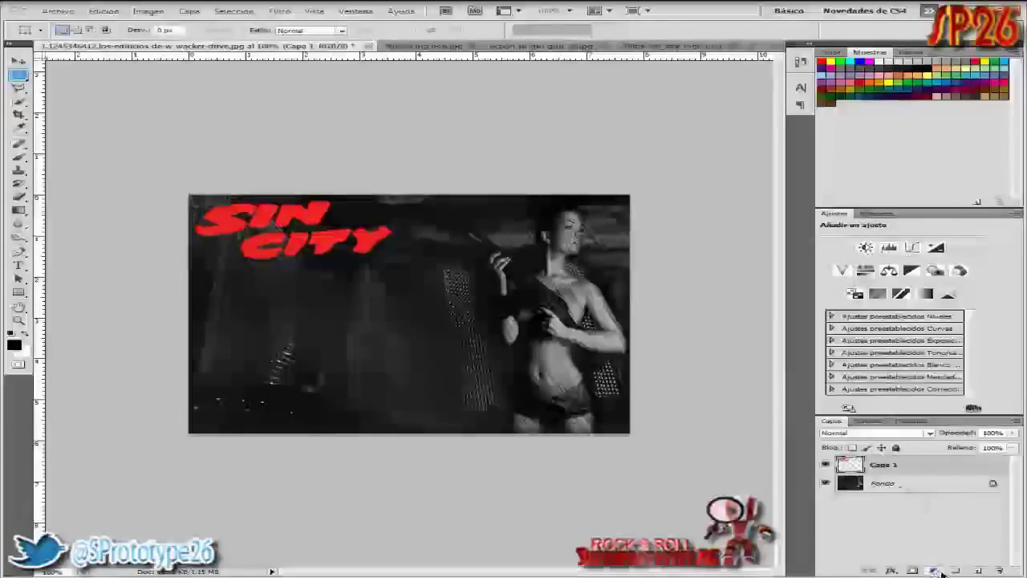
pyautogui.click(934, 571)
pyautogui.click(915, 431)
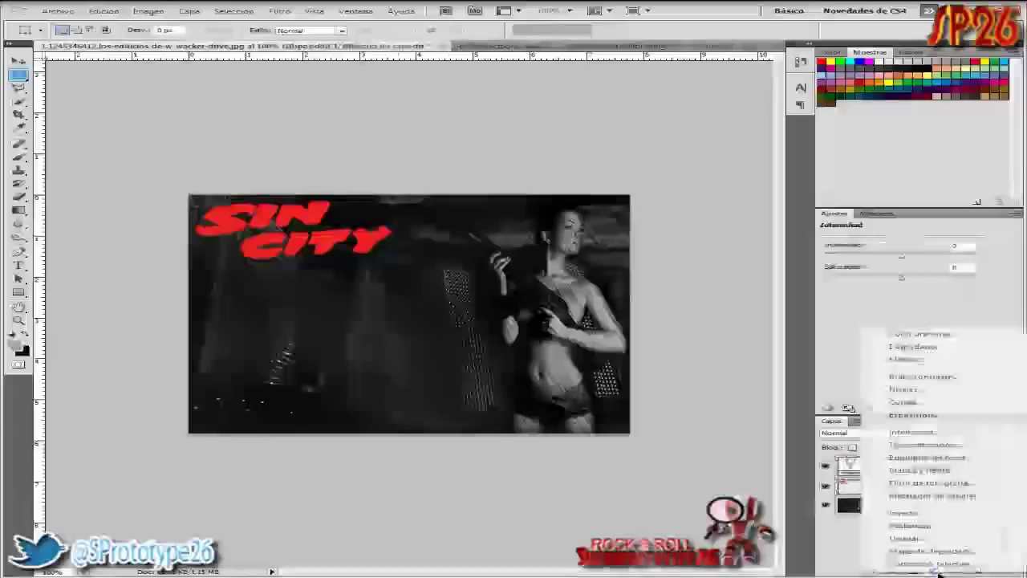
# Step: Set the Intensidad adjustment to Intensidad +96 and Saturación +100, then select the Fondo layer
pyautogui.click(936, 571)
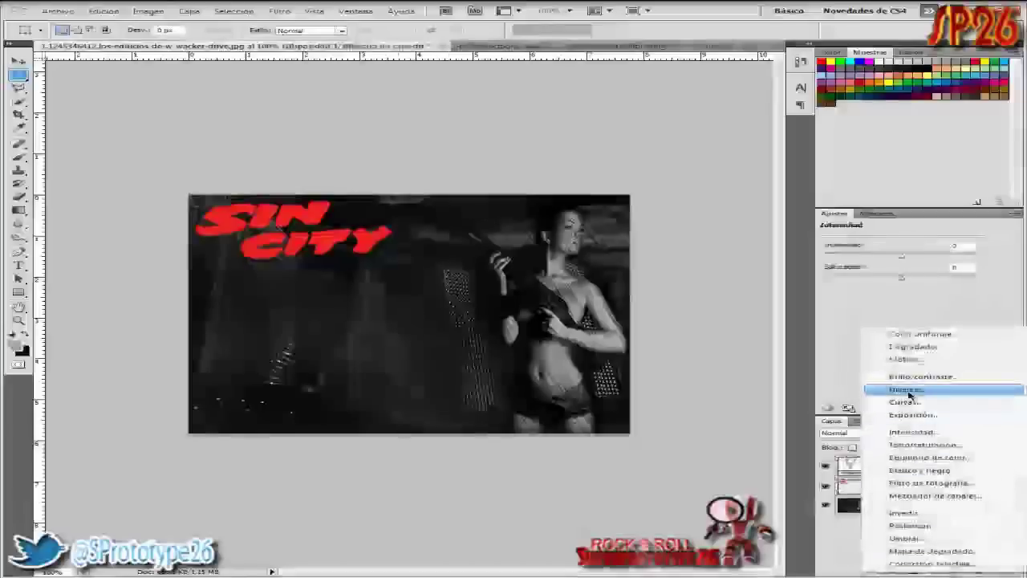
pyautogui.click(844, 473)
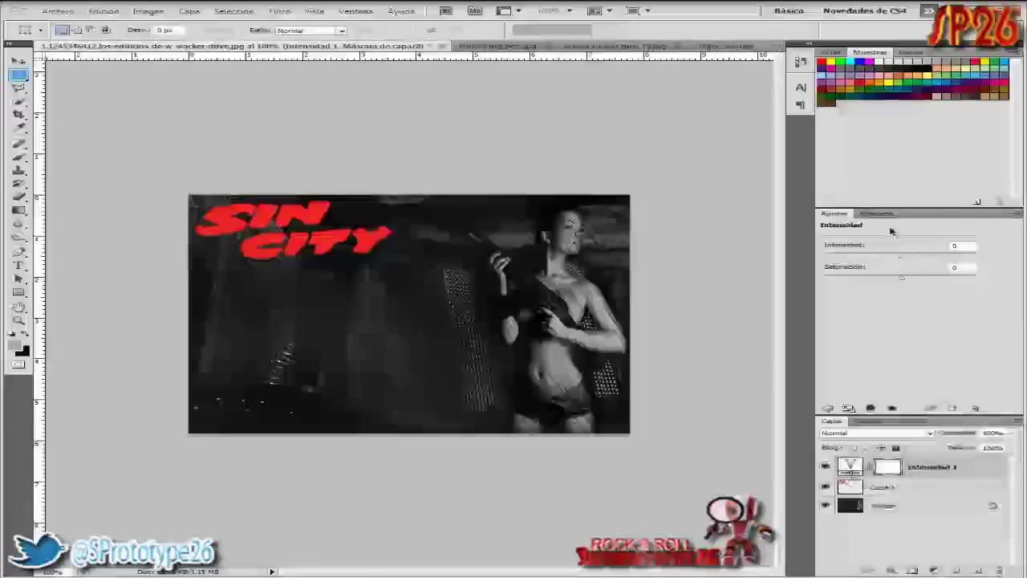
pyautogui.moveTo(908, 259); pyautogui.dragTo(978, 259)
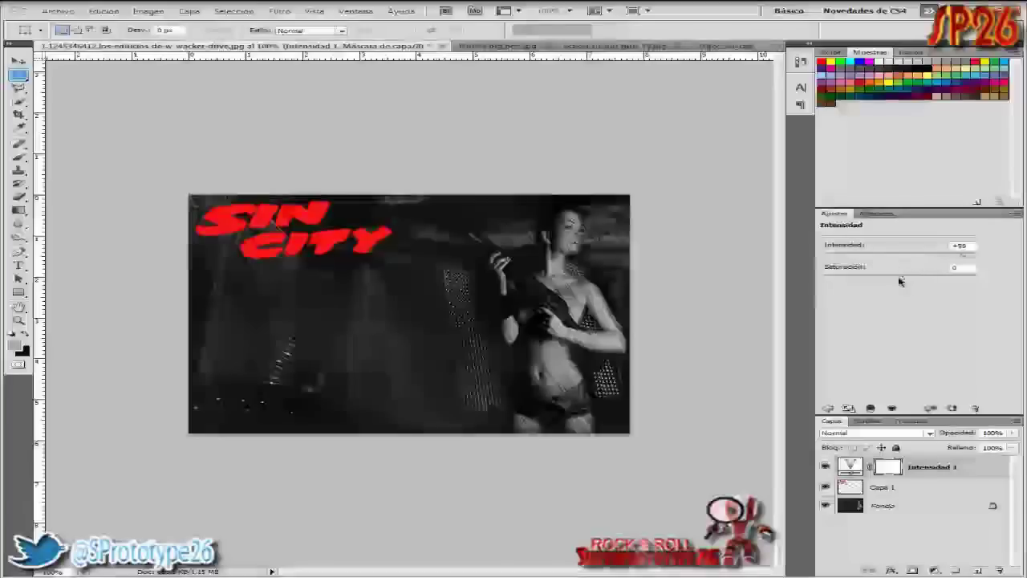
pyautogui.moveTo(901, 279); pyautogui.dragTo(990, 276)
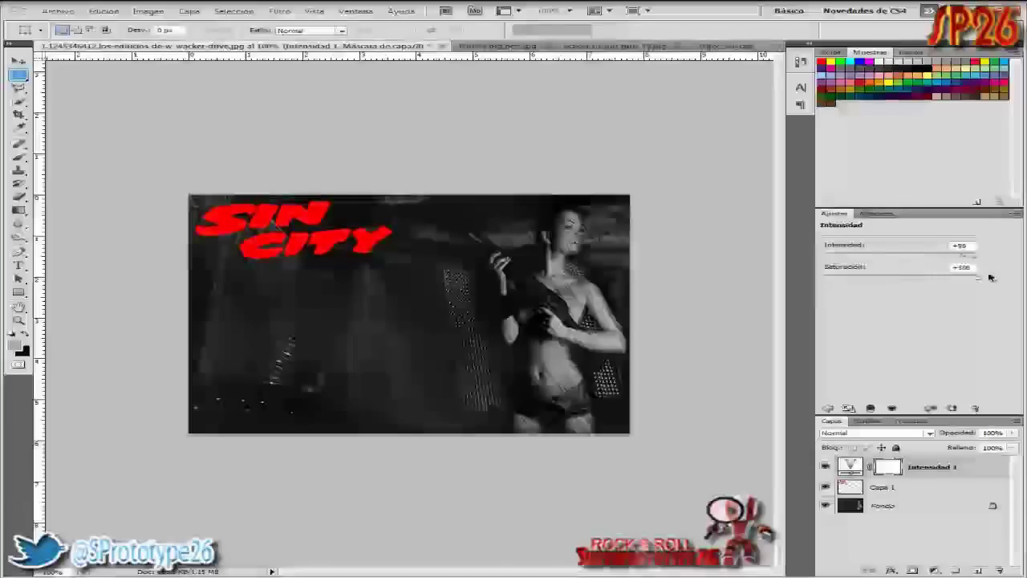
pyautogui.click(920, 507)
pyautogui.click(953, 571)
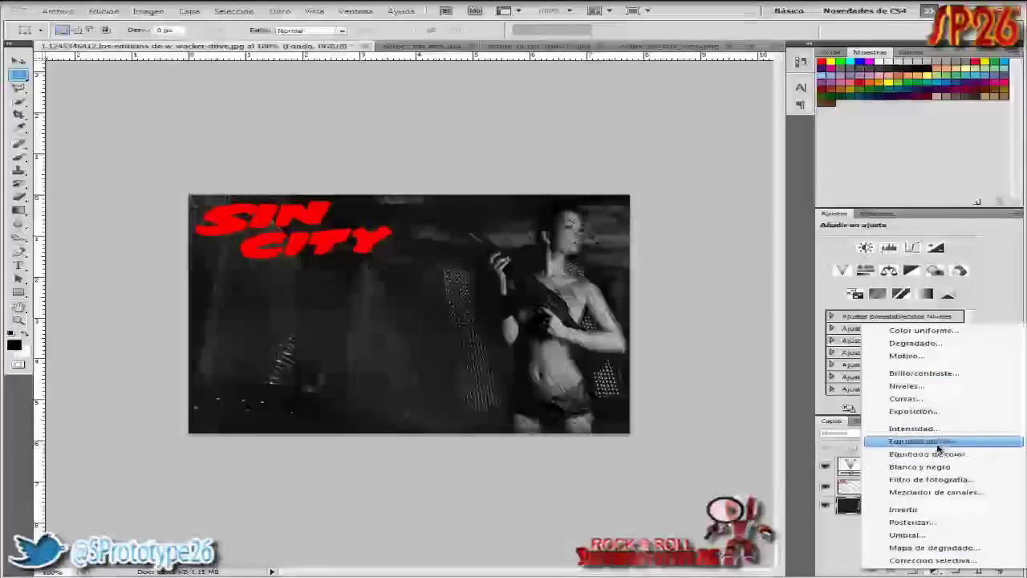
# Step: Add Niveles with a raised black point and Curvas (output 28, input 21) above Fondo
pyautogui.click(927, 389)
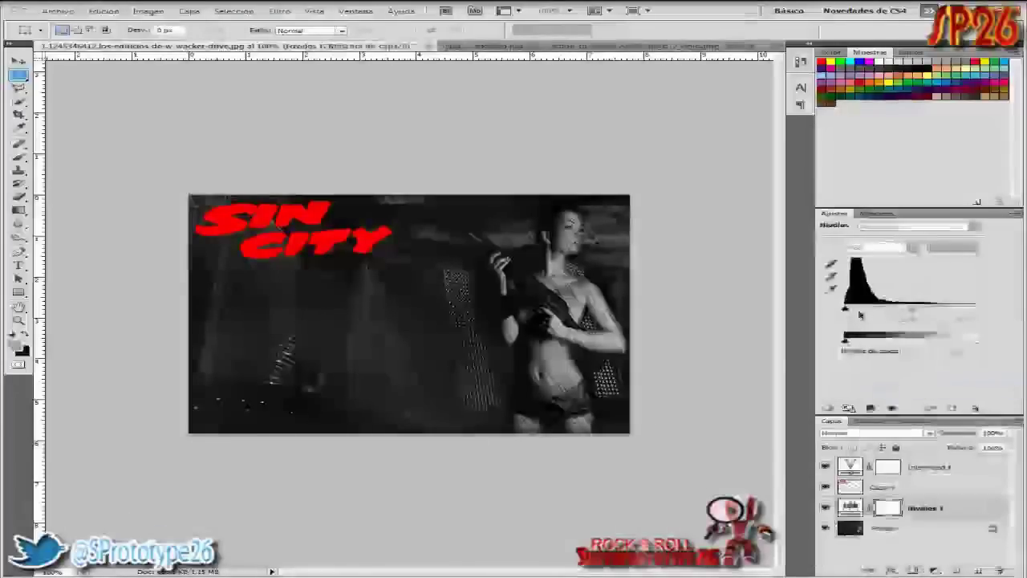
pyautogui.moveTo(848, 310); pyautogui.dragTo(858, 309)
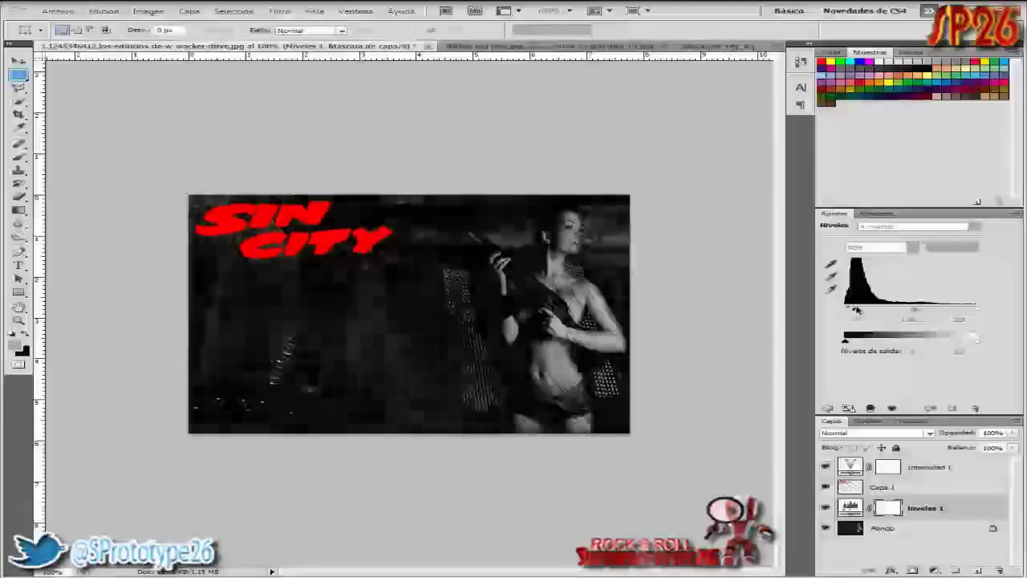
pyautogui.click(941, 572)
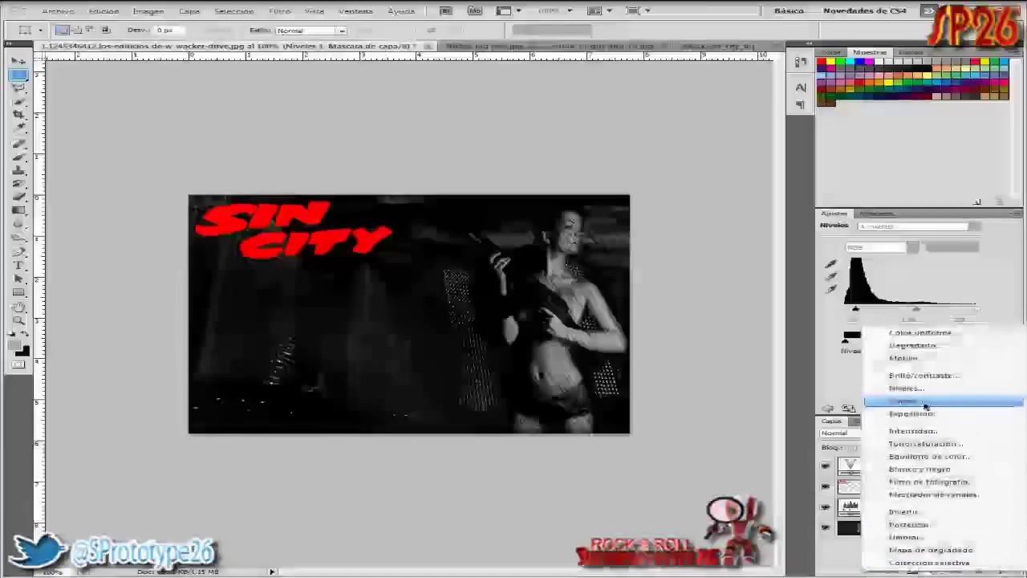
pyautogui.click(887, 404)
pyautogui.moveTo(868, 343); pyautogui.dragTo(863, 340)
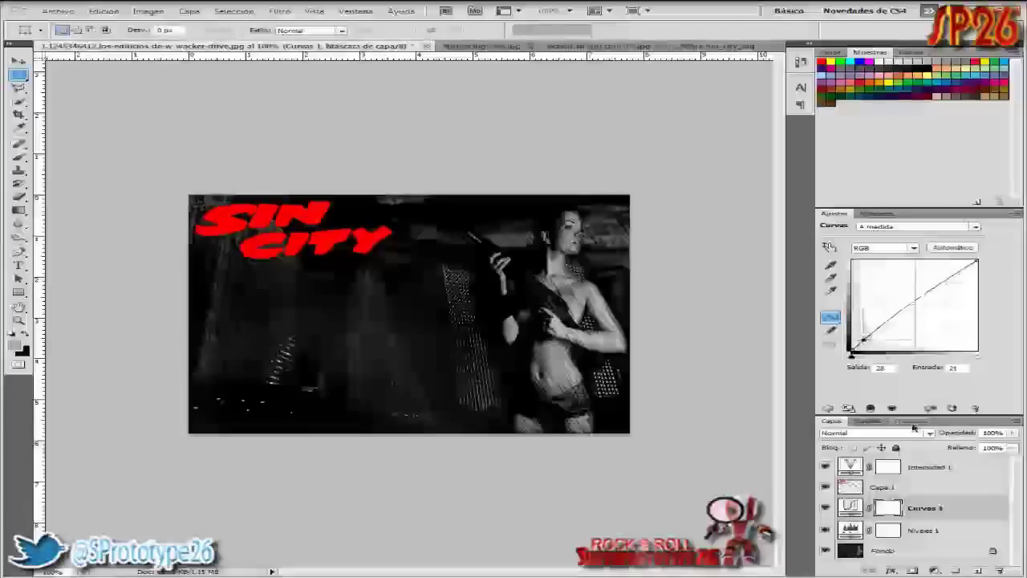
pyautogui.press('Right')
pyautogui.press('Right')
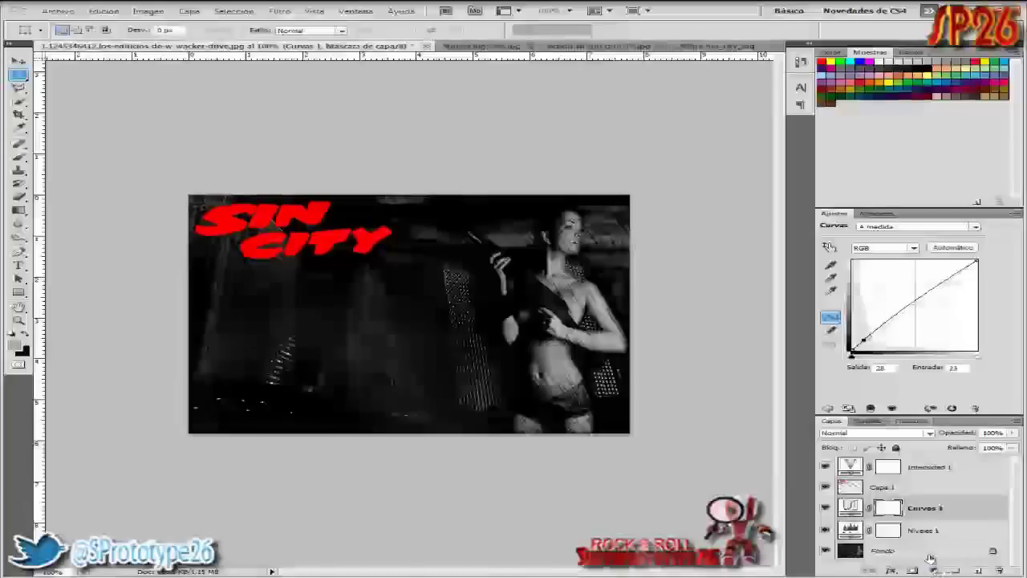
# Step: Flatten all layers into a single image
pyautogui.click(891, 550)
pyautogui.rightClick(890, 552)
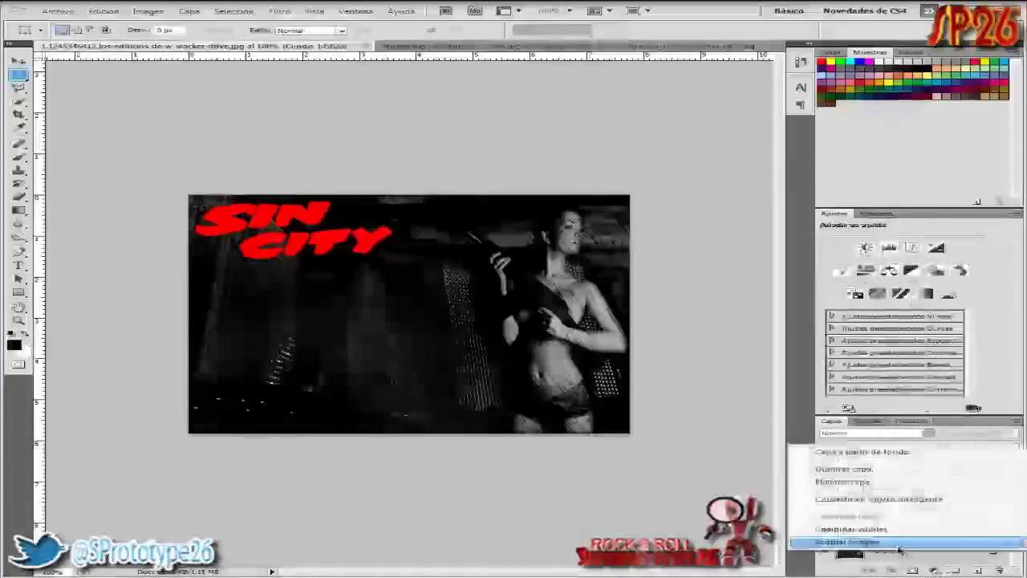
pyautogui.click(881, 542)
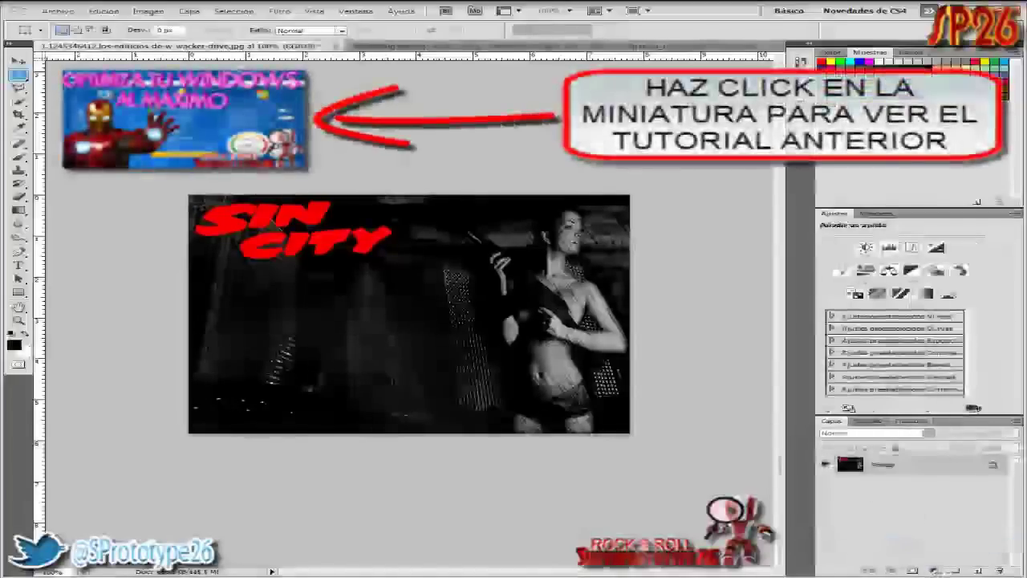